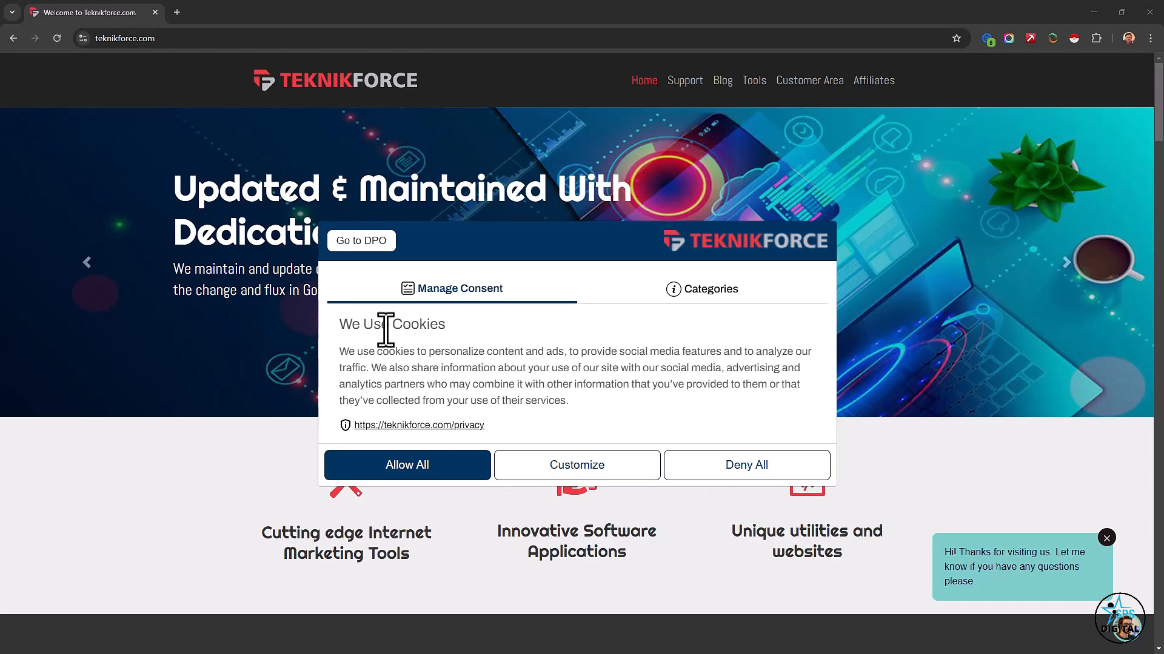
Examine the cookie consent popup on teknikforce.com, including its cookie categories and consent message.
{"action": "left_click_drag", "start_coordinate": [364, 324], "coordinate": [514, 351]}
{"action": "left_click", "coordinate": [425, 333]}
{"action": "left_click", "coordinate": [663, 326]}
{"action": "left_click", "coordinate": [695, 291]}
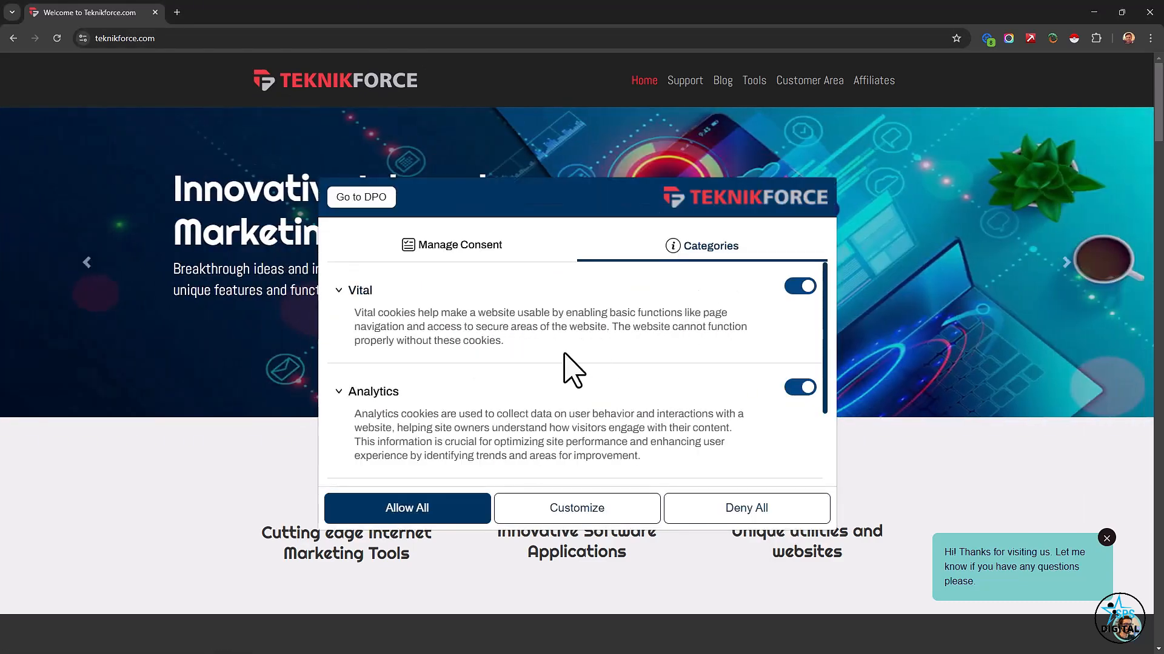
{"action": "scroll", "coordinate": [566, 364], "scroll_direction": "down", "scroll_amount": 2}
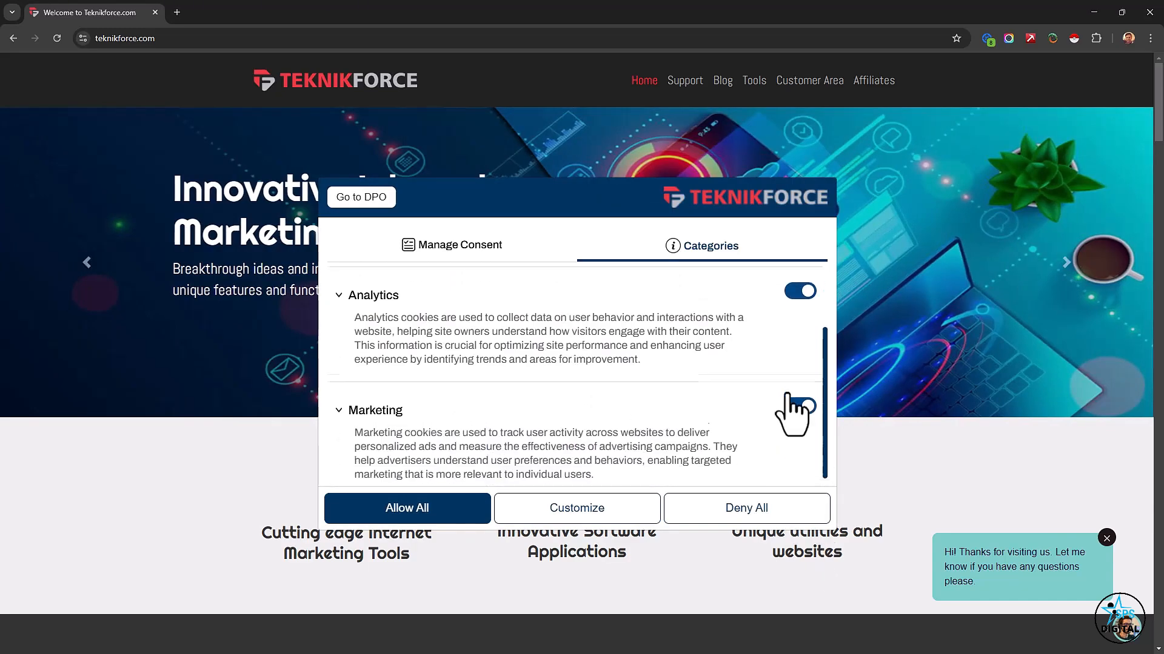
{"action": "scroll", "coordinate": [792, 409], "scroll_direction": "up", "scroll_amount": 2}
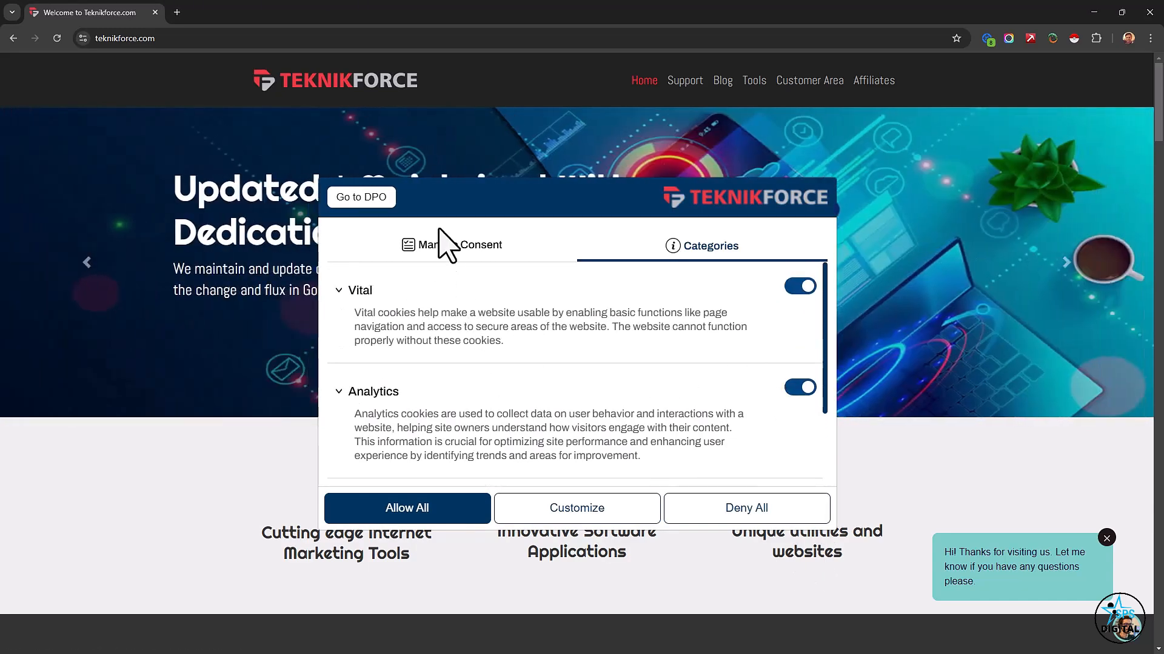
{"action": "left_click", "coordinate": [443, 246]}
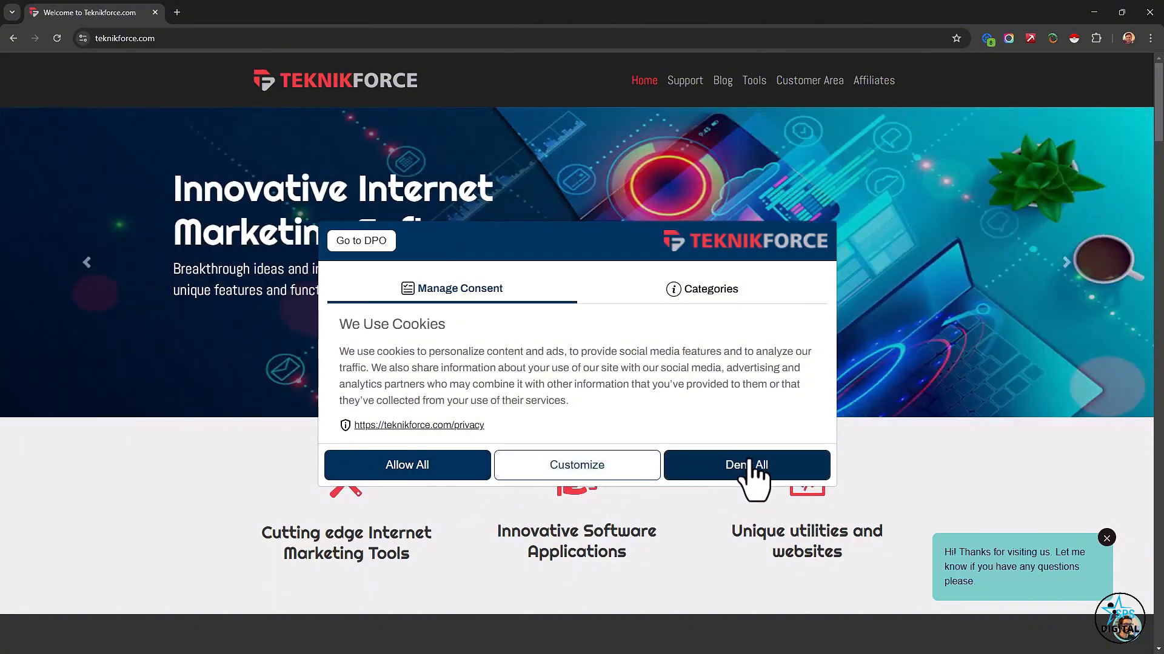
Switch to the browser window holding Complyfi and read the Google Tag Manager Help article on consent mode updates for EEA traffic.
{"action": "left_click", "coordinate": [1094, 12]}
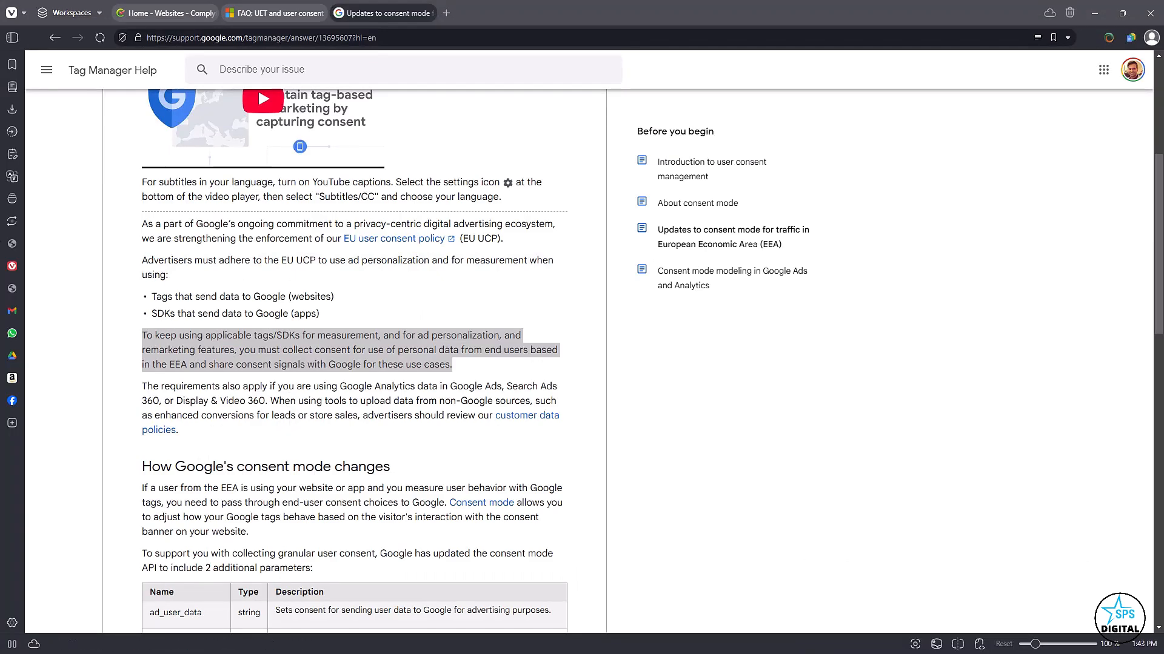
{"action": "left_click", "coordinate": [146, 15]}
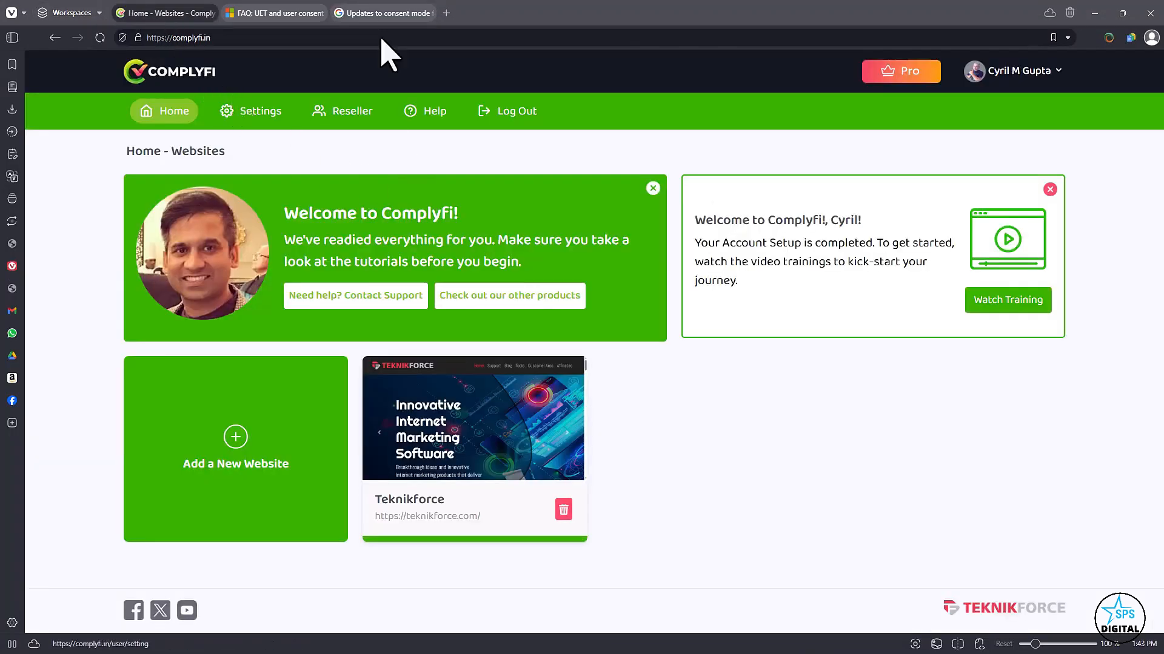
{"action": "left_click", "coordinate": [424, 13]}
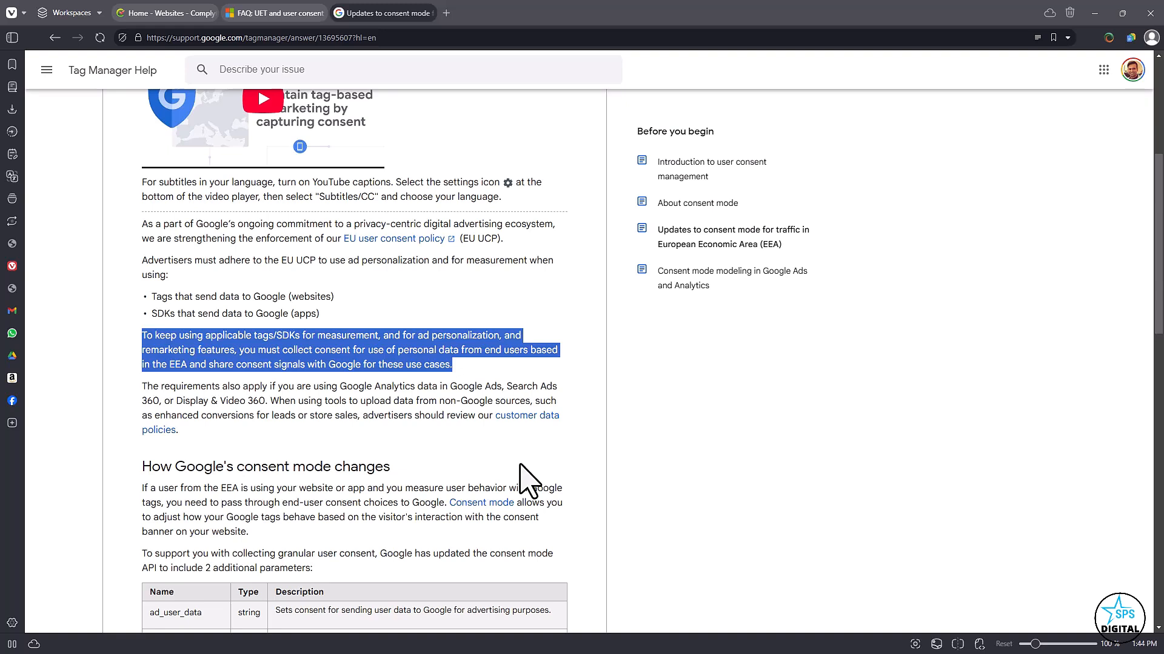
{"action": "scroll", "coordinate": [520, 464], "scroll_direction": "up", "scroll_amount": 3}
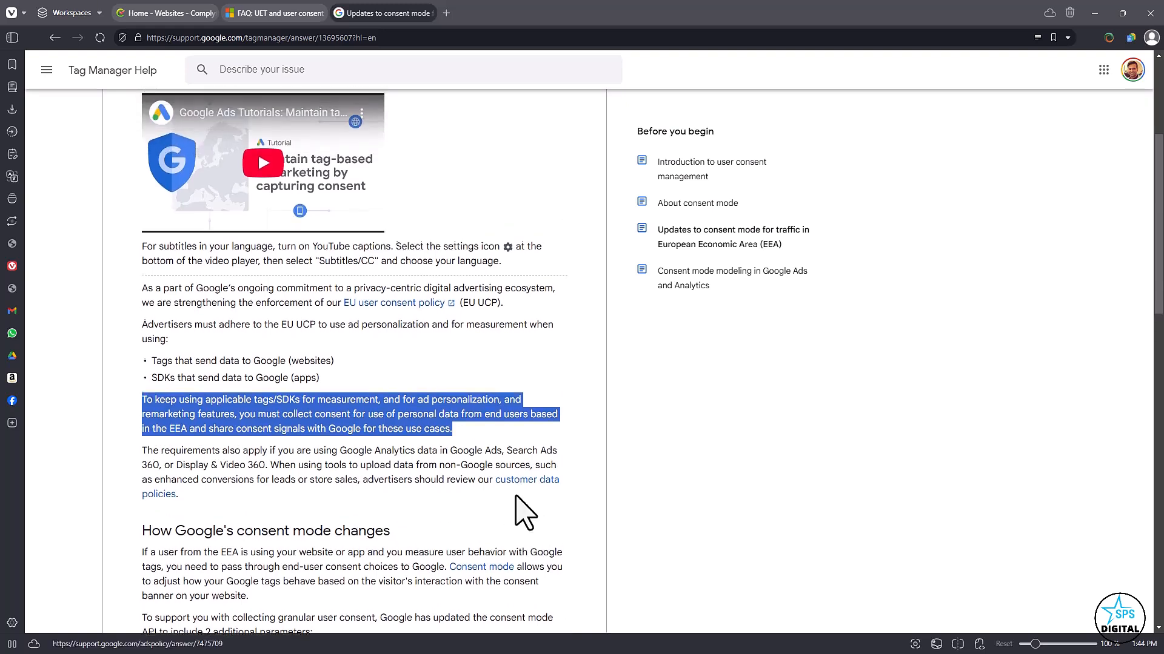
{"action": "scroll", "coordinate": [518, 503], "scroll_direction": "up", "scroll_amount": 2}
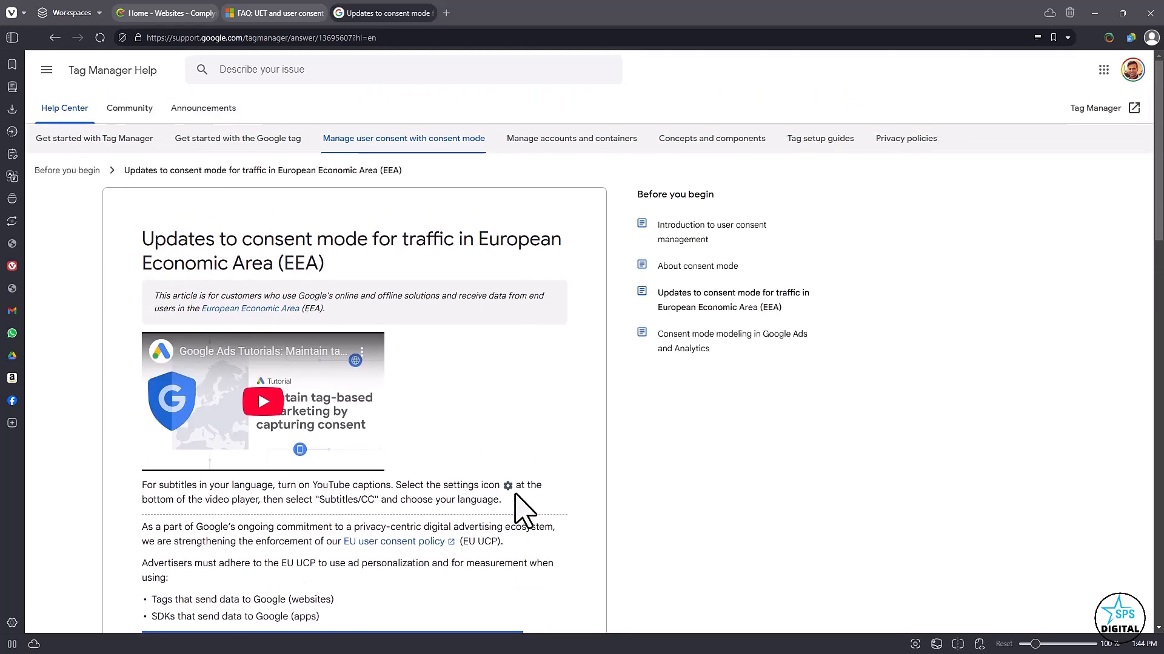
{"action": "scroll", "coordinate": [510, 482], "scroll_direction": "down", "scroll_amount": 4}
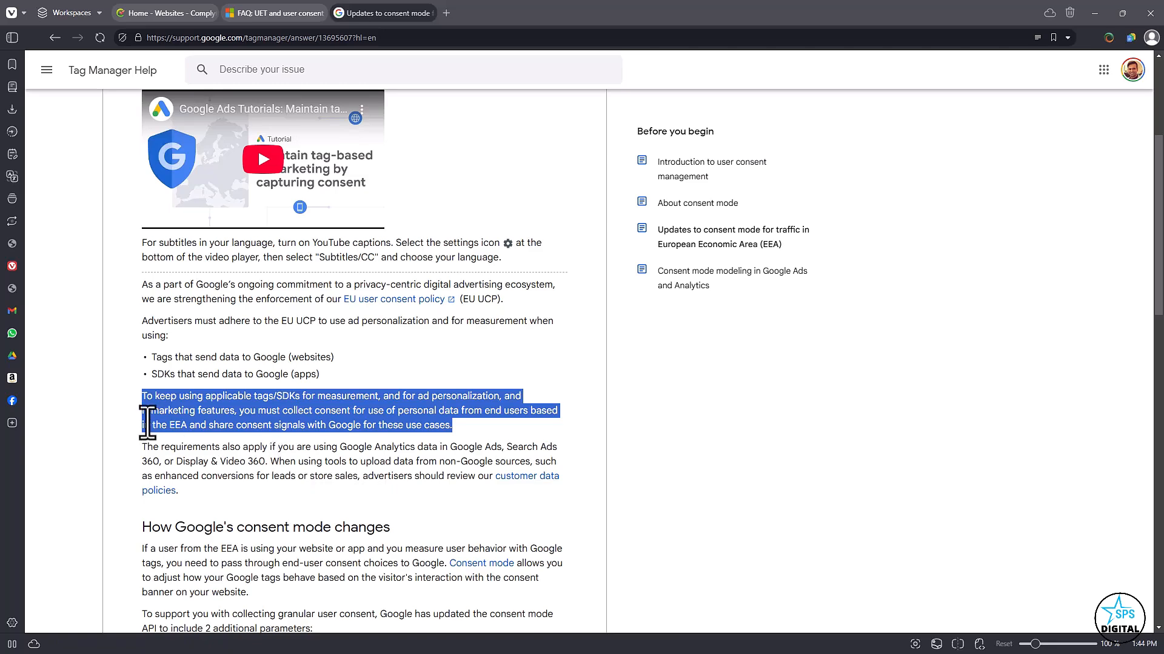
{"action": "scroll", "coordinate": [140, 404], "scroll_direction": "up", "scroll_amount": 4}
{"action": "scroll", "coordinate": [276, 297], "scroll_direction": "down", "scroll_amount": 1}
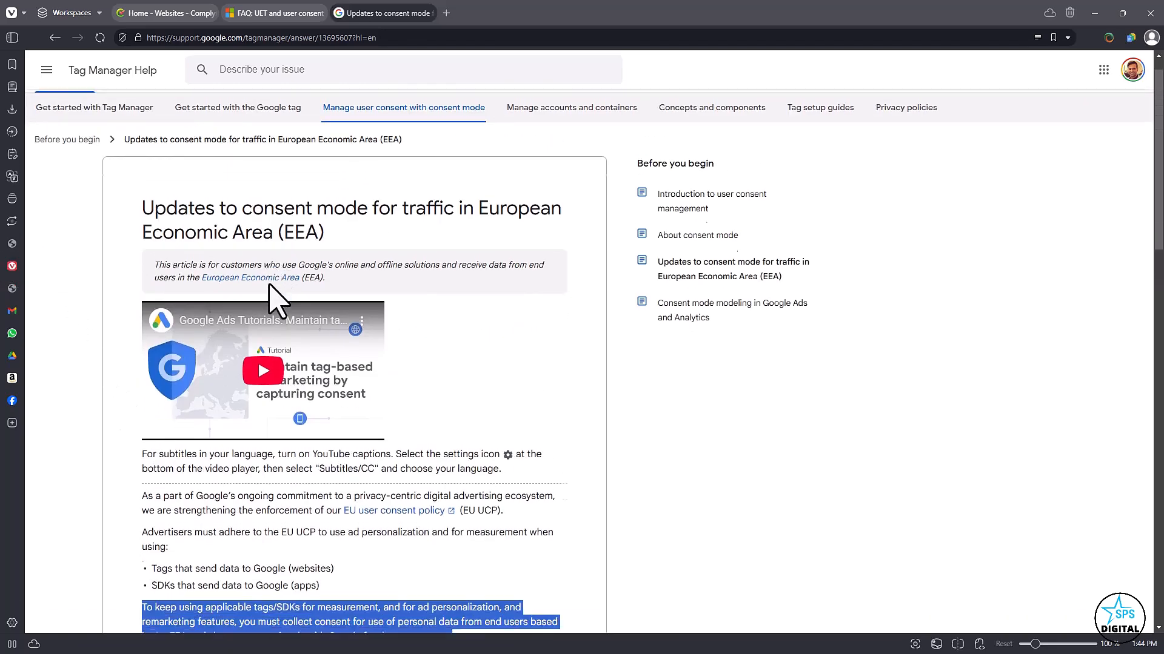
{"action": "scroll", "coordinate": [270, 284], "scroll_direction": "down", "scroll_amount": 3}
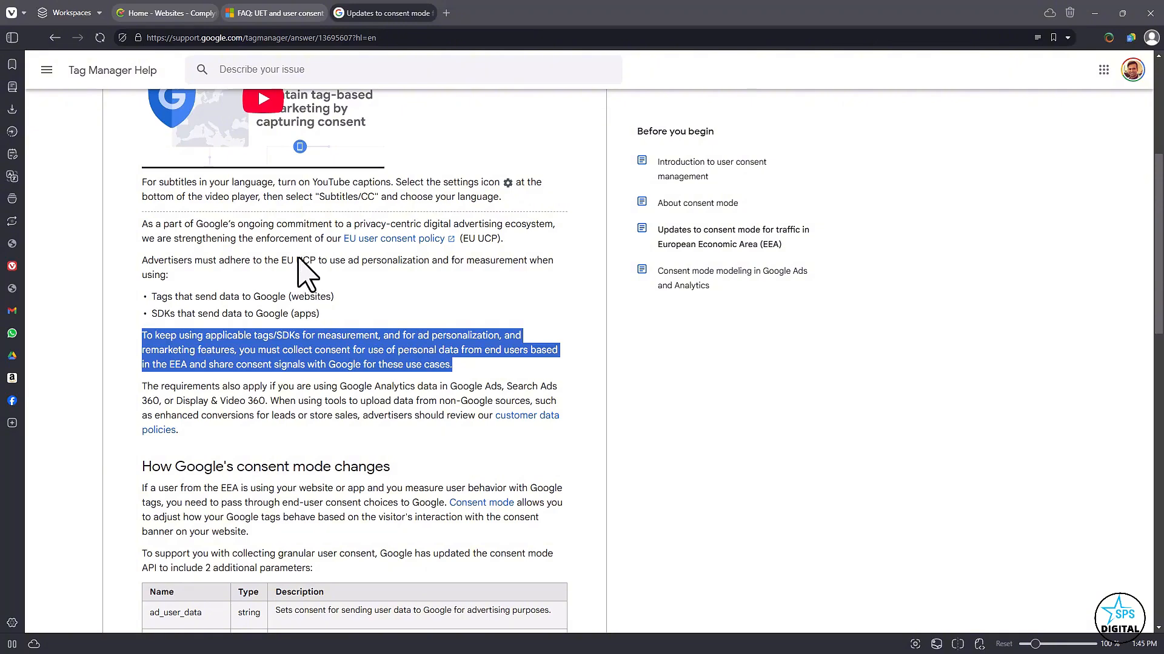
Read the Microsoft Advertising FAQ answer on the consequences of not implementing Consent mode or the TCF for UET.
{"action": "left_click", "coordinate": [296, 12]}
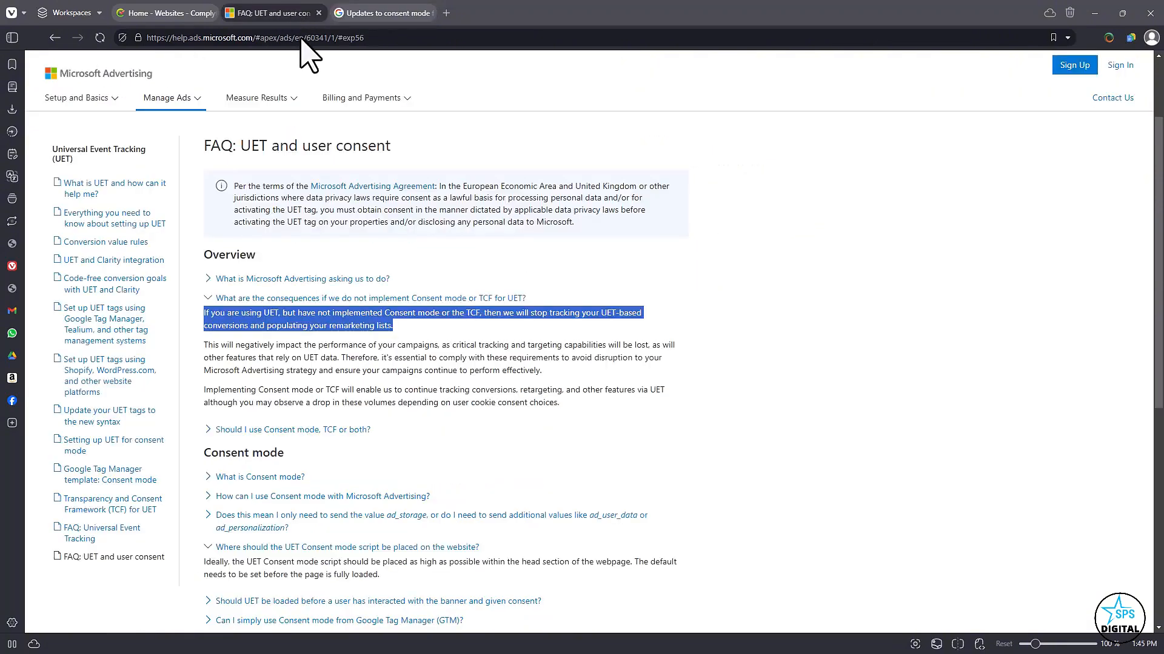
{"action": "left_click", "coordinate": [319, 311]}
{"action": "left_click_drag", "start_coordinate": [322, 315], "coordinate": [204, 315]}
{"action": "left_click", "coordinate": [155, 13]}
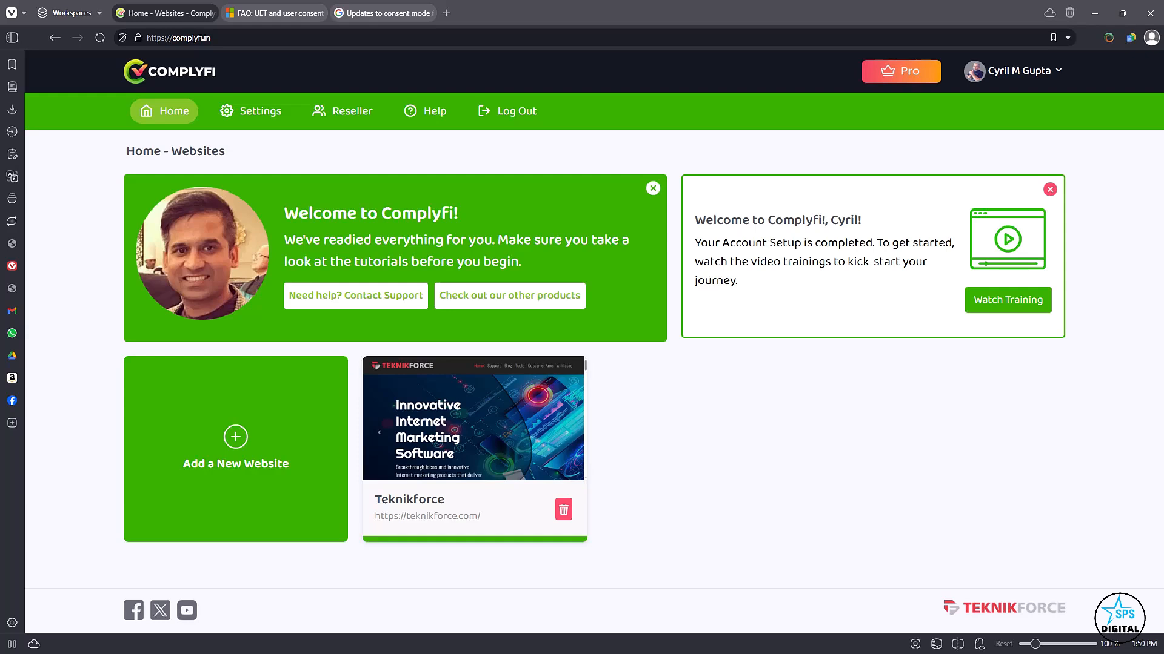
{"action": "left_click", "coordinate": [254, 460]}
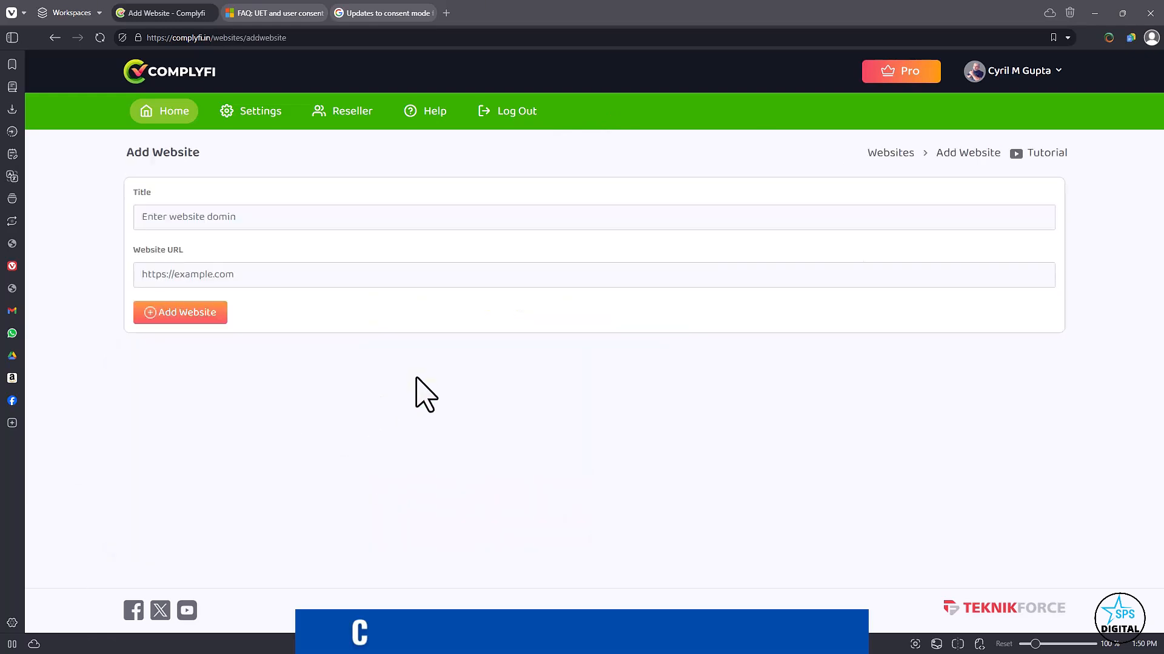
{"action": "right_click", "coordinate": [418, 394]}
{"action": "left_click", "coordinate": [319, 222]}
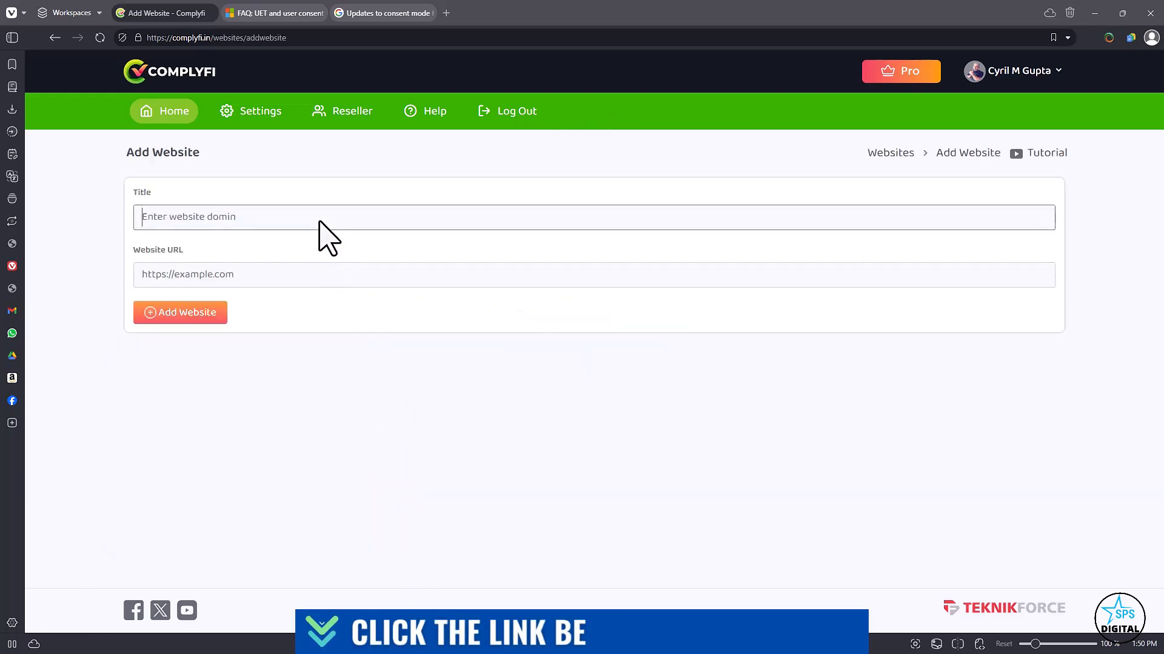
{"action": "type", "text": "Tkenikforce.com"}
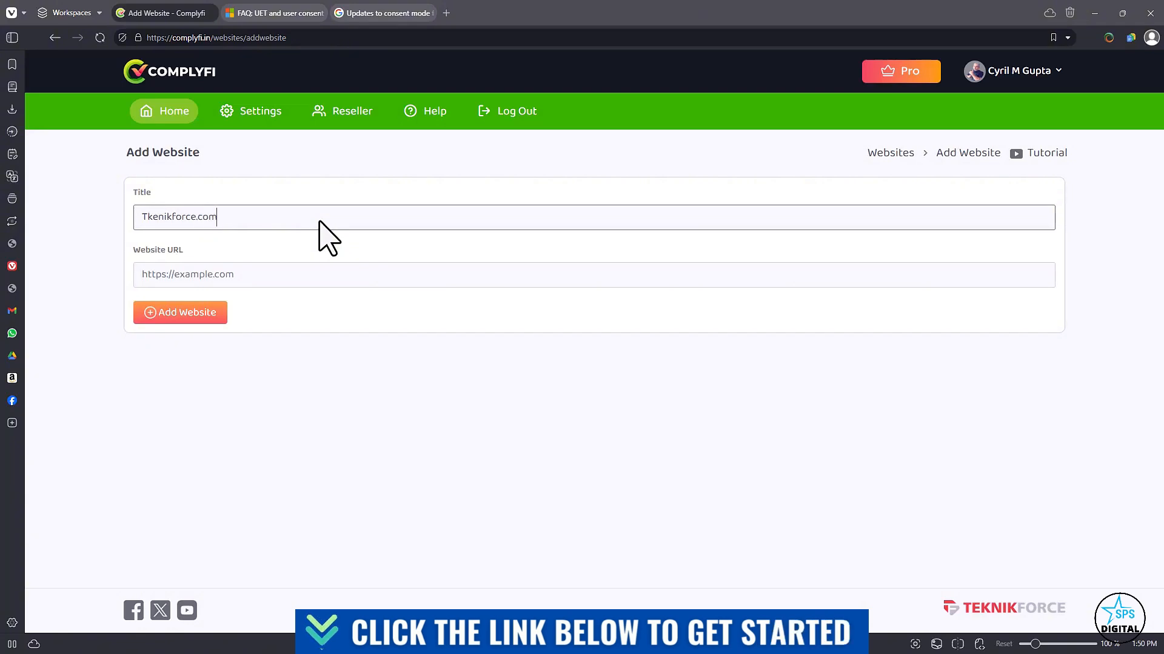
{"action": "key", "text": "Tab"}
{"action": "type", "text": "https:"}
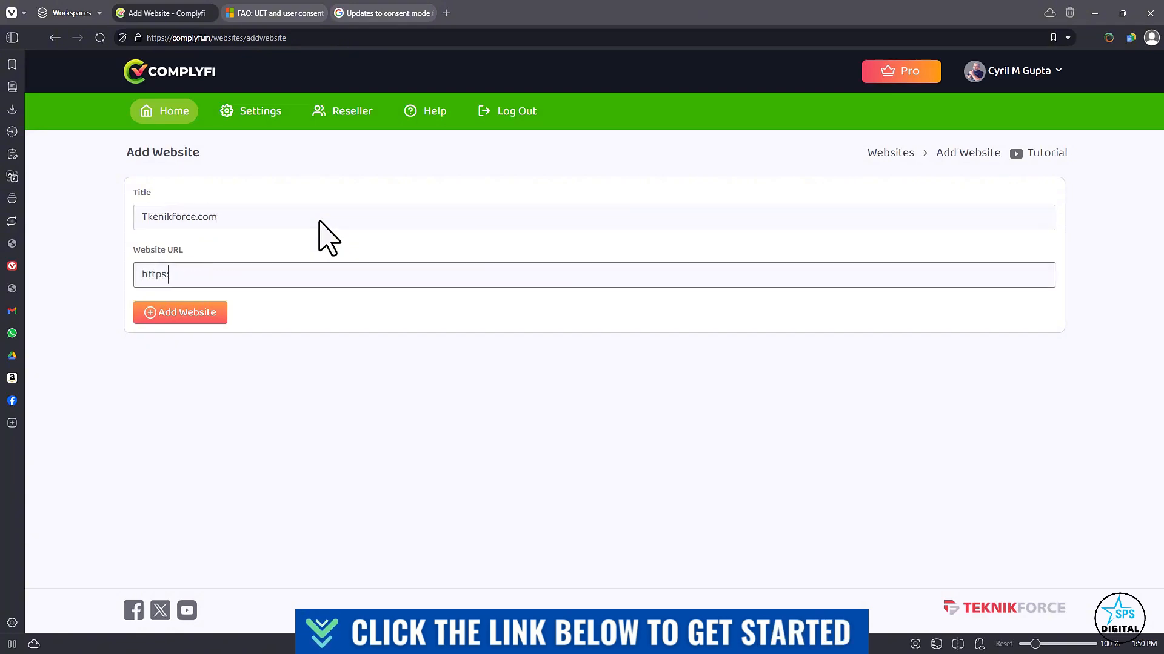
{"action": "type", "text": "//teknikfroce.om"}
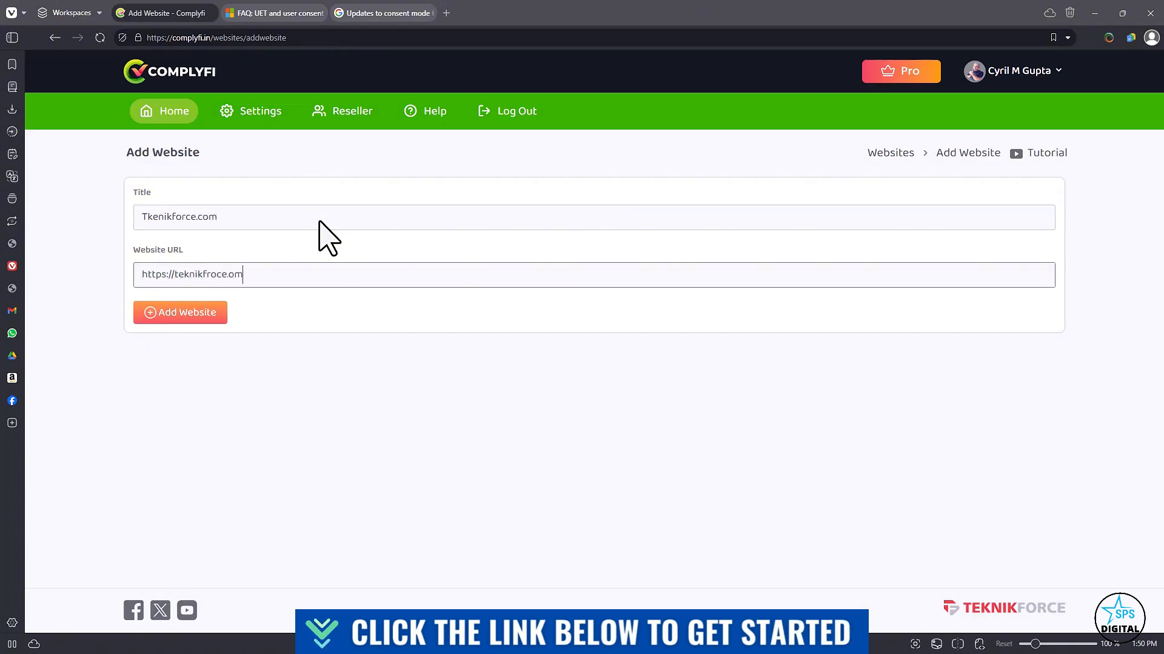
{"action": "right_click", "coordinate": [358, 346]}
{"action": "left_click", "coordinate": [388, 360]}
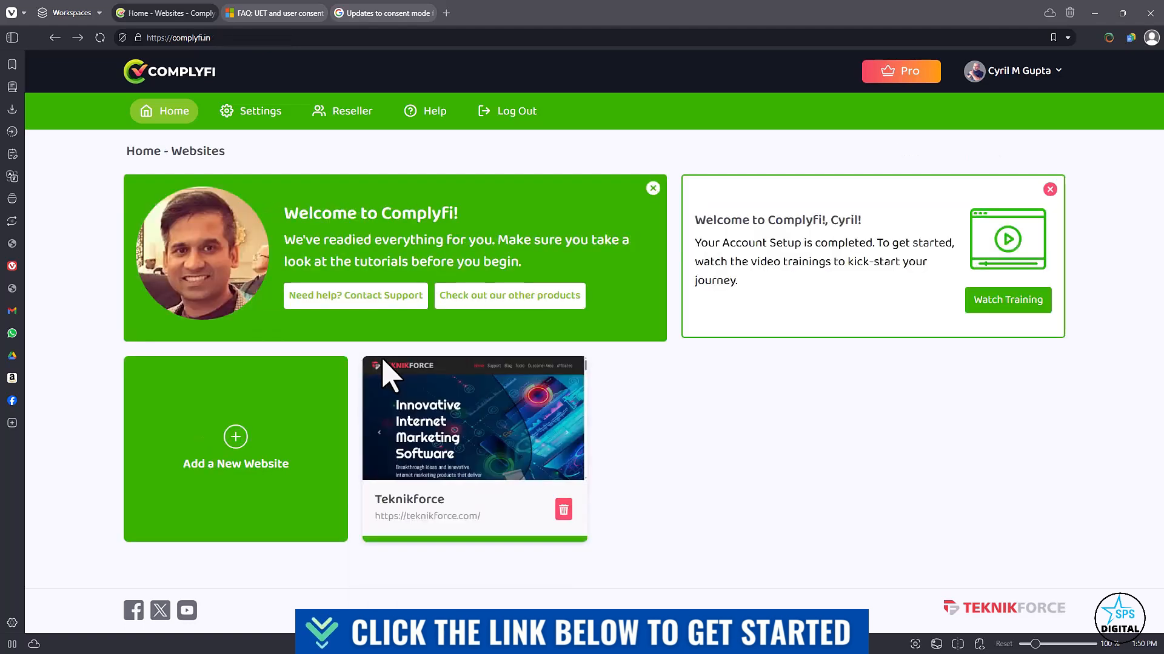
Open the Teknikforce website's settings and look over its consent banner content and template preview.
{"action": "left_click", "coordinate": [476, 470]}
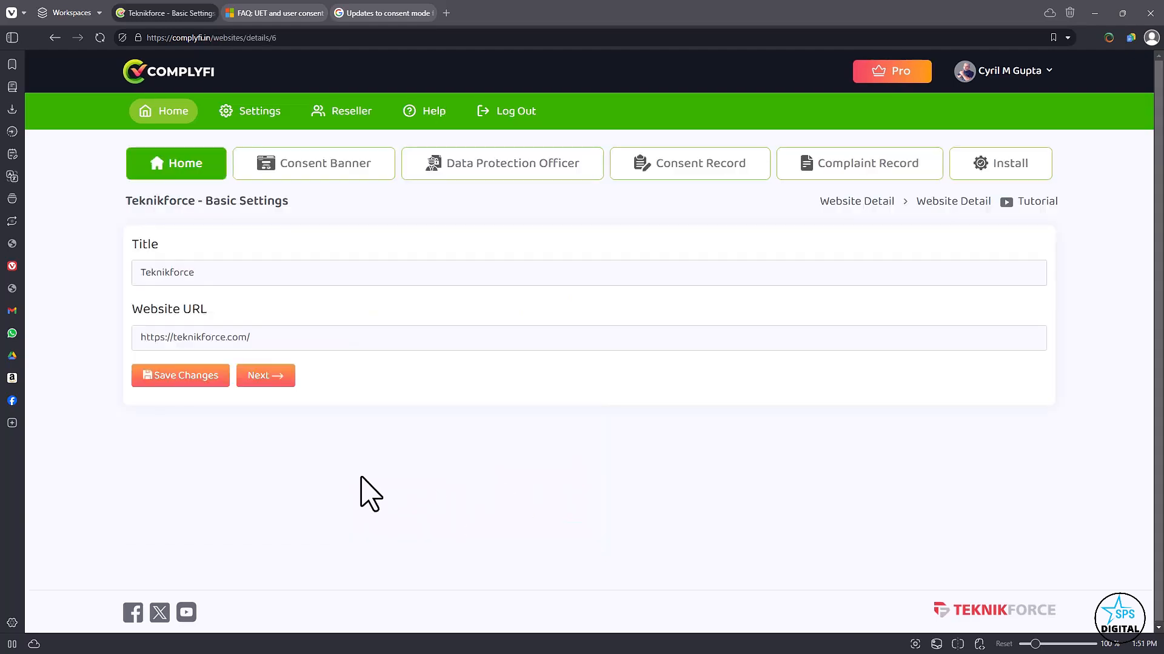
{"action": "left_click_drag", "start_coordinate": [254, 337], "coordinate": [93, 359]}
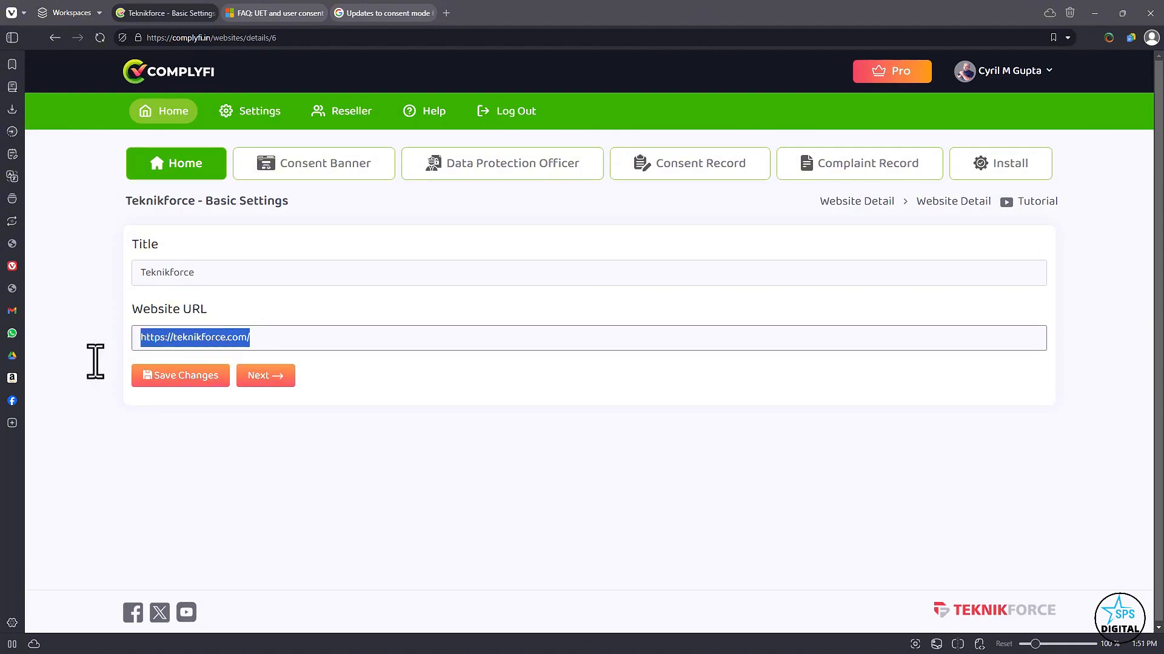
{"action": "left_click", "coordinate": [340, 175]}
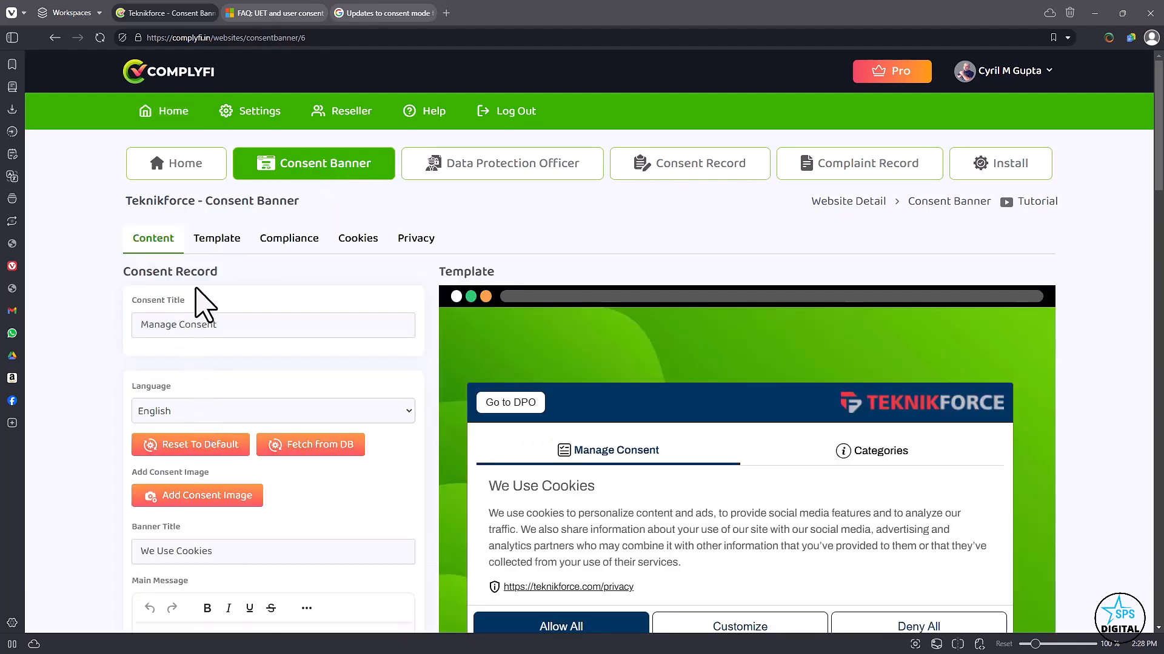
{"action": "scroll", "coordinate": [229, 285], "scroll_direction": "down", "scroll_amount": 2}
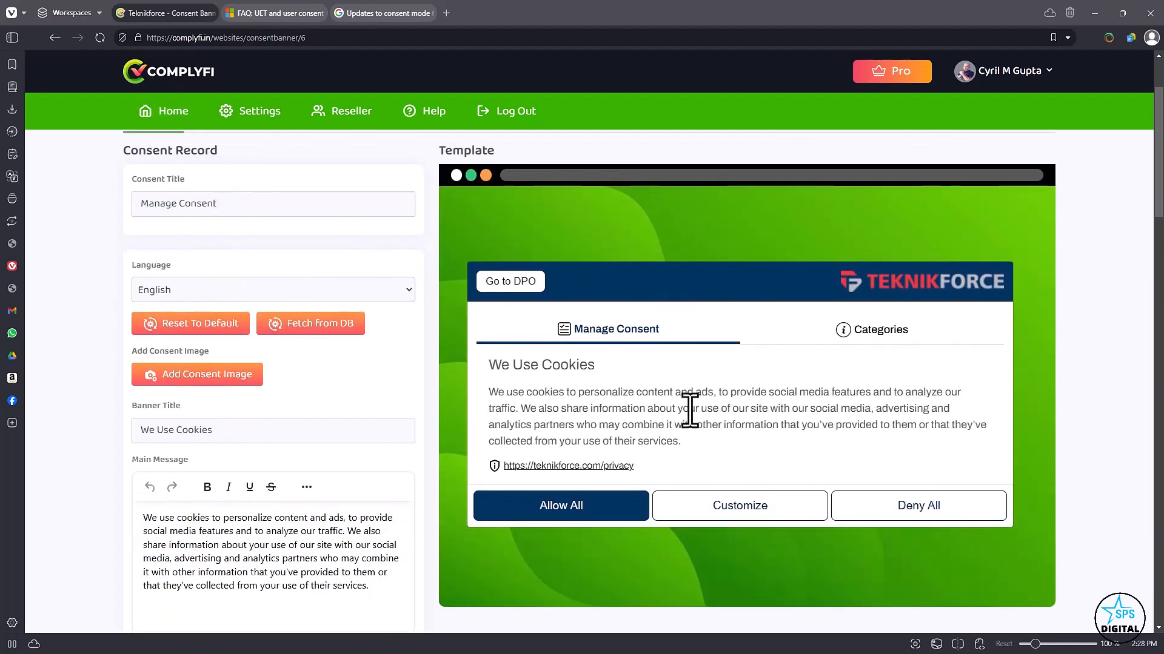
{"action": "scroll", "coordinate": [563, 388], "scroll_direction": "up", "scroll_amount": 2}
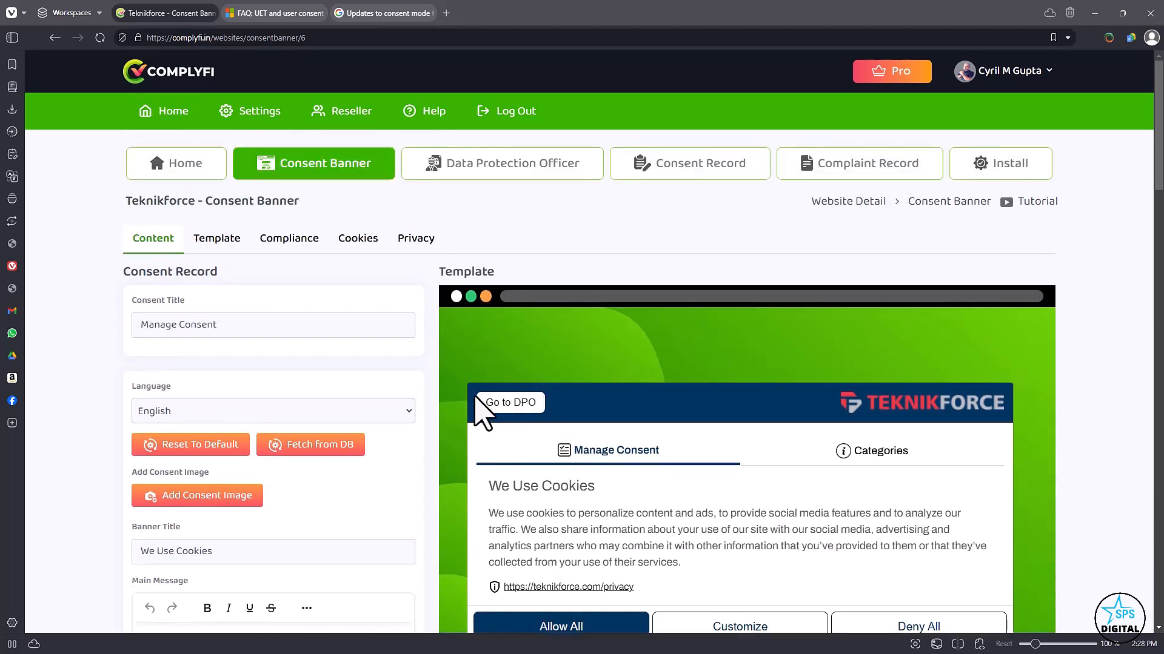
{"action": "scroll", "coordinate": [407, 445], "scroll_direction": "down", "scroll_amount": 2}
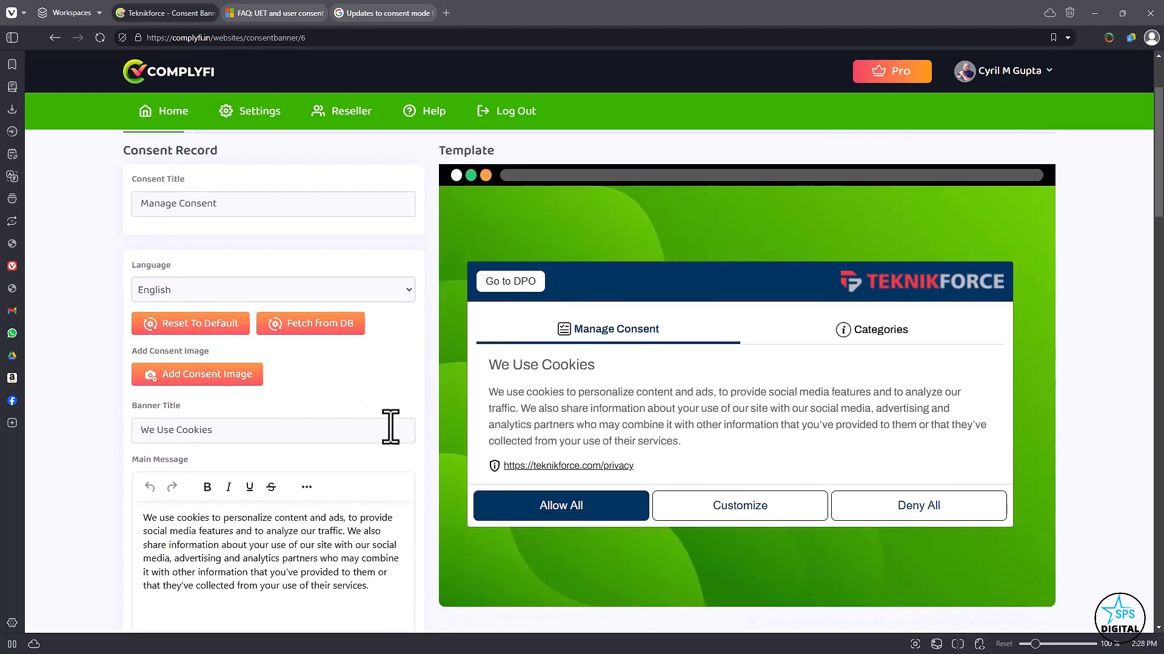
Retype the end of the consent title so that it reads Manage Consent.
{"action": "left_click", "coordinate": [268, 209]}
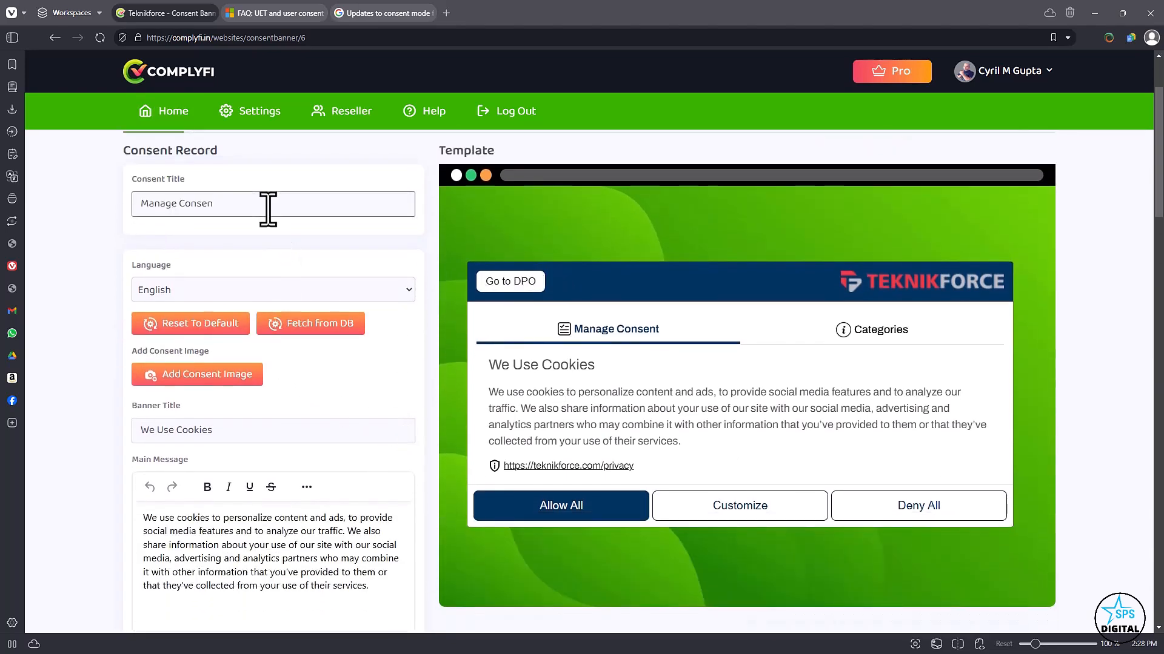
{"action": "type", "text": "t"}
{"action": "left_click_drag", "start_coordinate": [217, 207], "coordinate": [156, 204]}
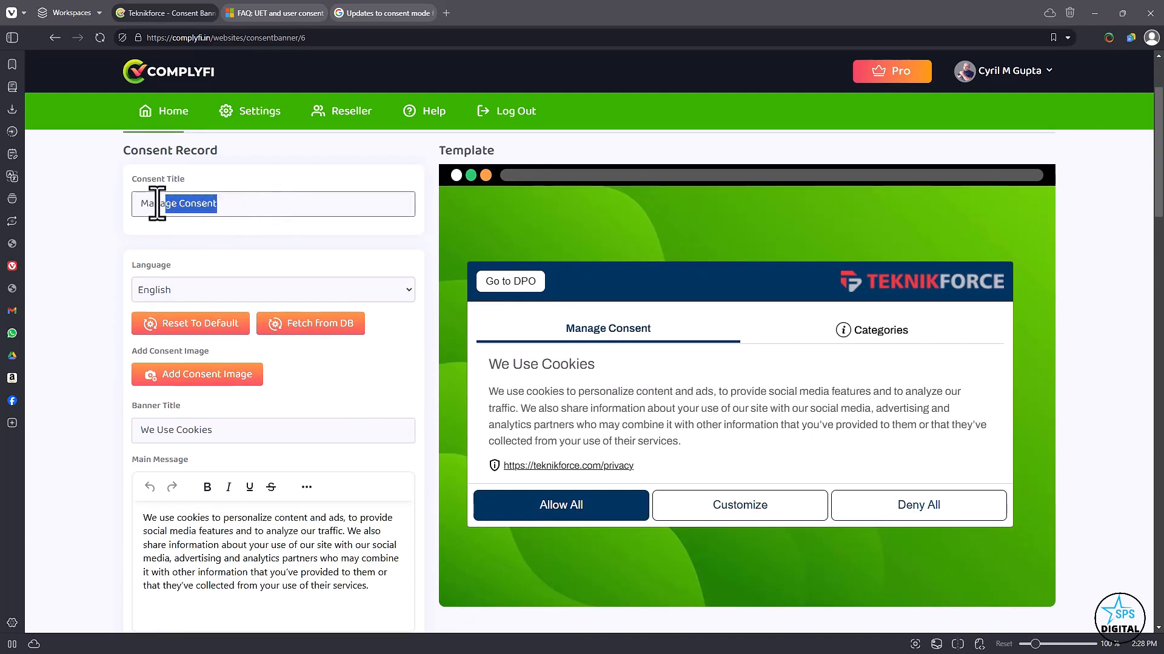
{"action": "scroll", "coordinate": [158, 242], "scroll_direction": "down", "scroll_amount": 5}
{"action": "scroll", "coordinate": [203, 332], "scroll_direction": "up", "scroll_amount": 7}
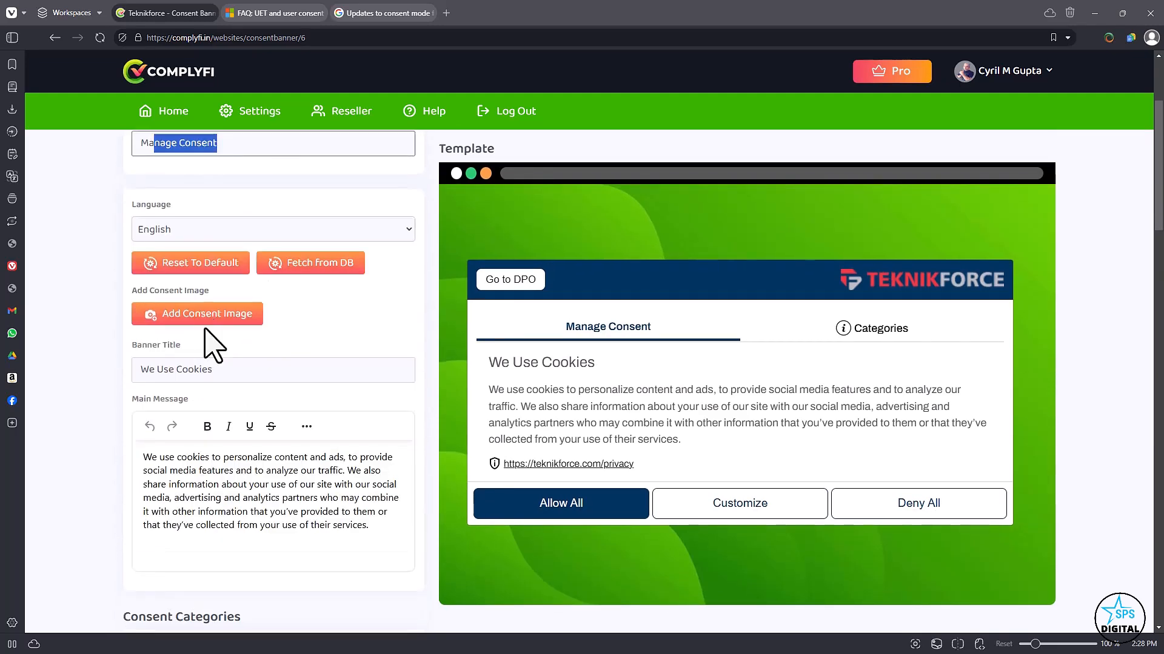
{"action": "scroll", "coordinate": [667, 460], "scroll_direction": "down", "scroll_amount": 2}
Rename the Categories heading in the banner preview to Cookie Categories and open the Vital cookies description for editing.
{"action": "left_click", "coordinate": [652, 333]}
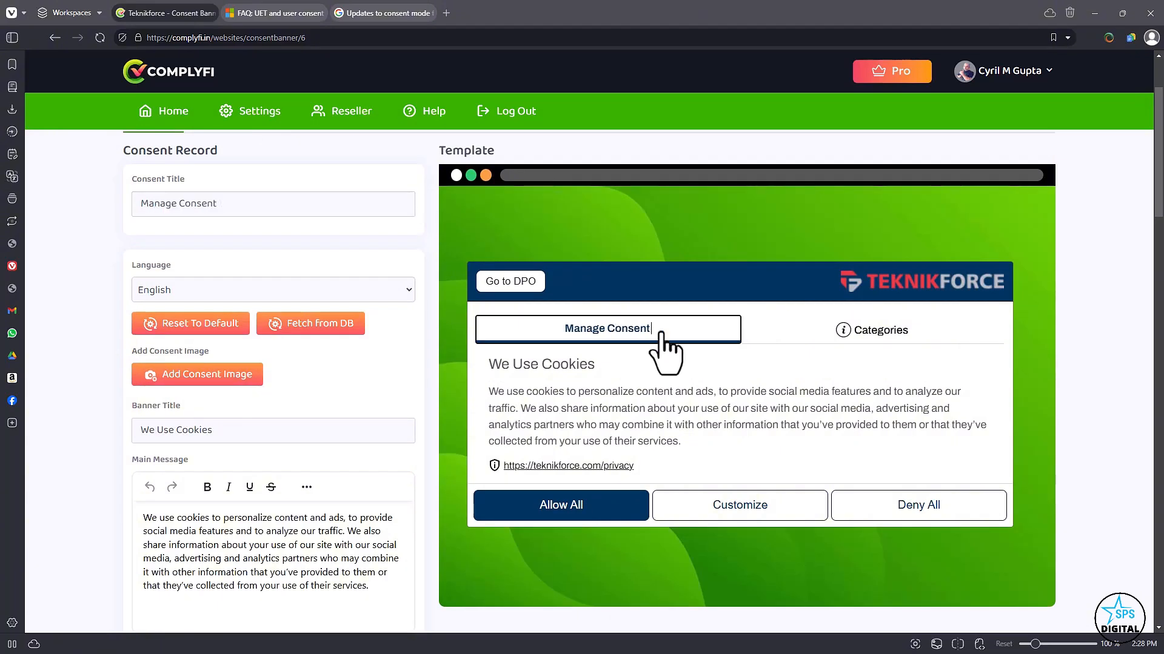
{"action": "left_click", "coordinate": [844, 332]}
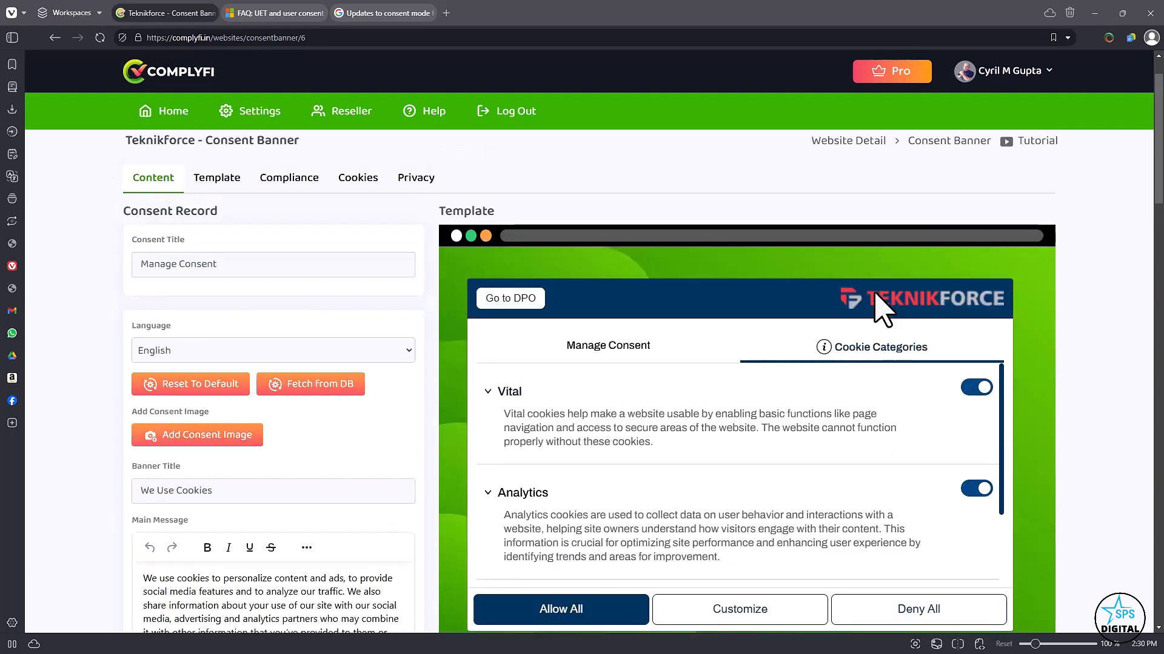
{"action": "left_click", "coordinate": [744, 417]}
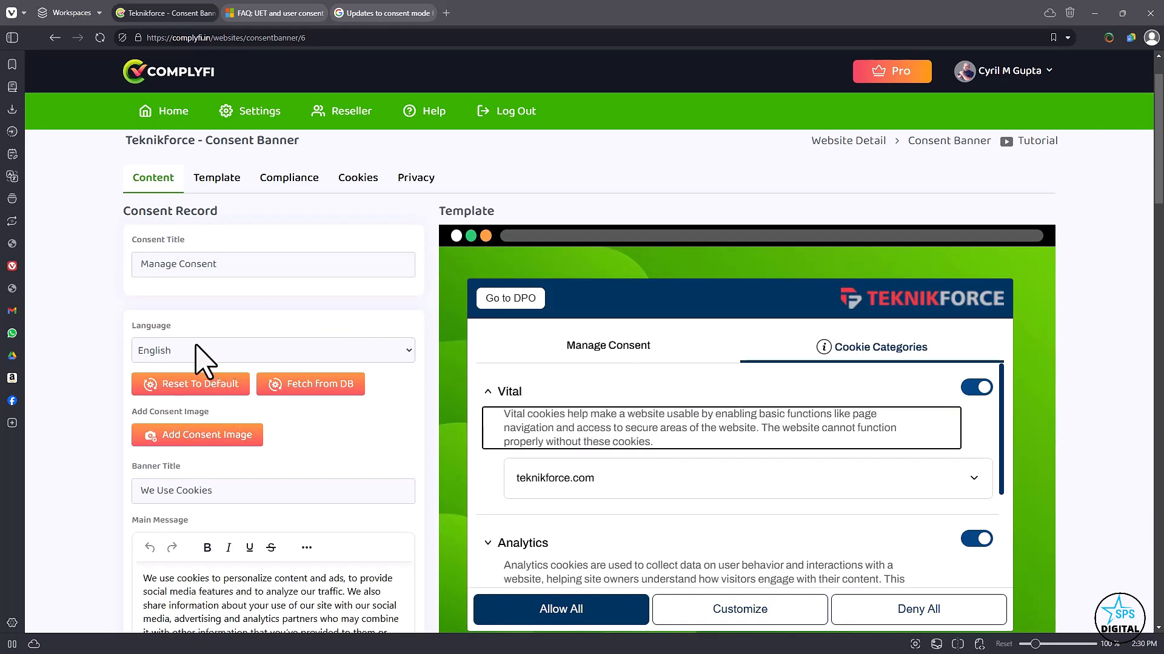
Set the consent banner's language to French.
{"action": "scroll", "coordinate": [195, 348], "scroll_direction": "down", "scroll_amount": 1}
{"action": "left_click", "coordinate": [215, 295]}
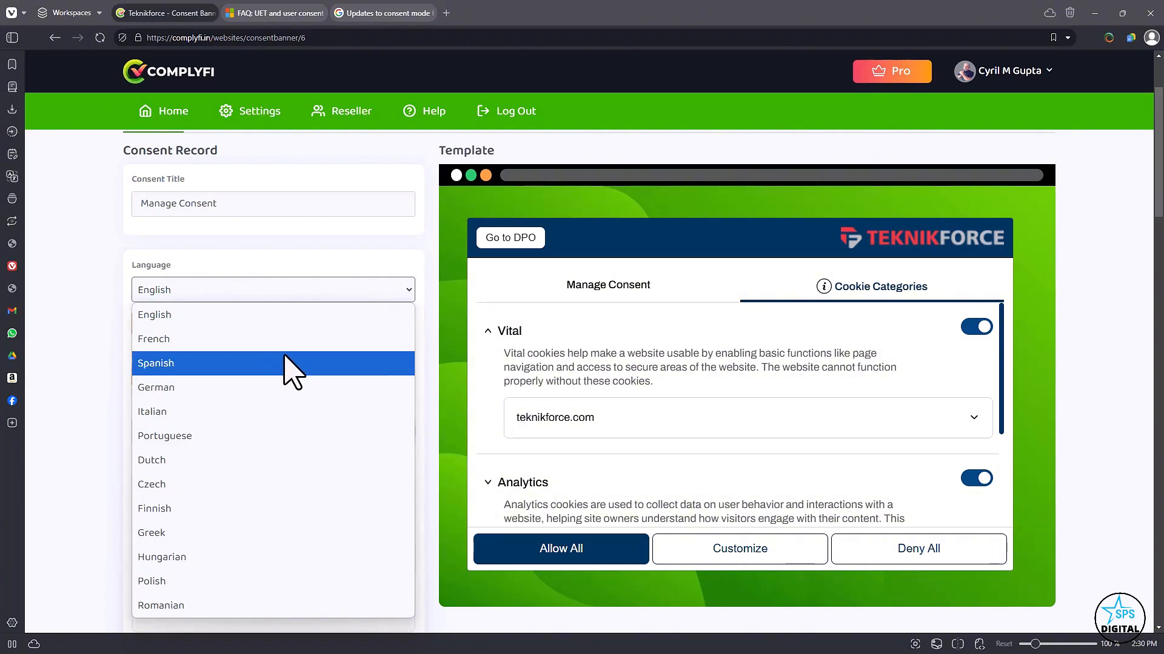
{"action": "left_click", "coordinate": [307, 312]}
{"action": "left_click", "coordinate": [292, 296]}
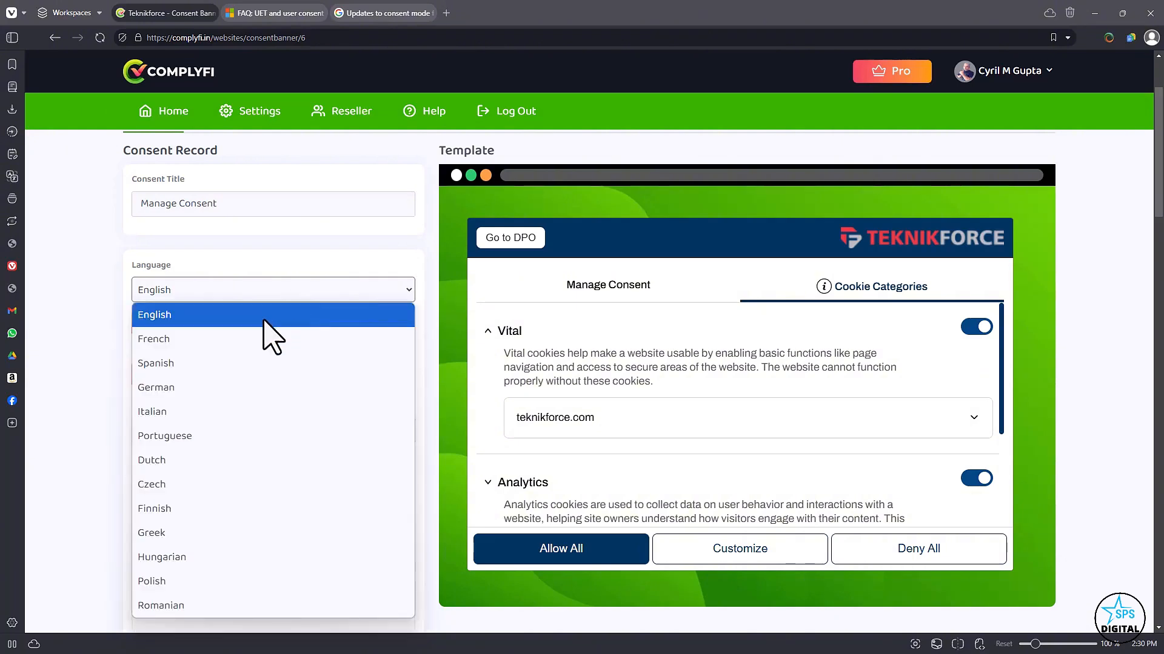
{"action": "left_click", "coordinate": [253, 340]}
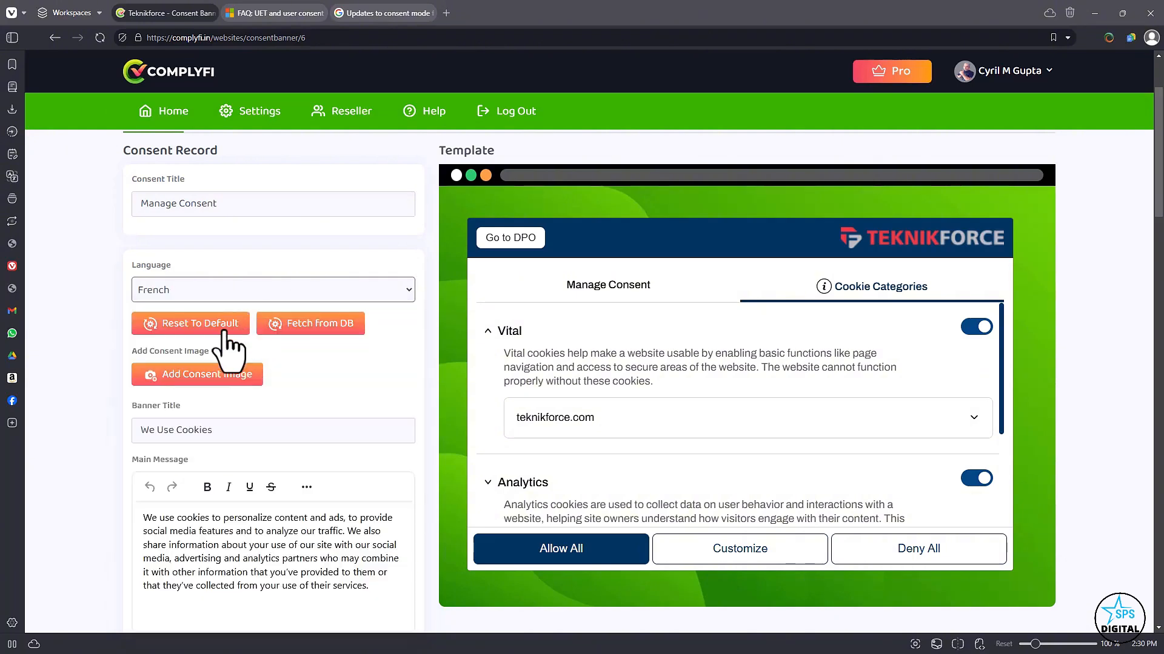
Replace the banner title with Our site and show the Manage Consent view in the template preview.
{"action": "scroll", "coordinate": [258, 364], "scroll_direction": "down", "scroll_amount": 2}
{"action": "scroll", "coordinate": [261, 371], "scroll_direction": "down", "scroll_amount": 1}
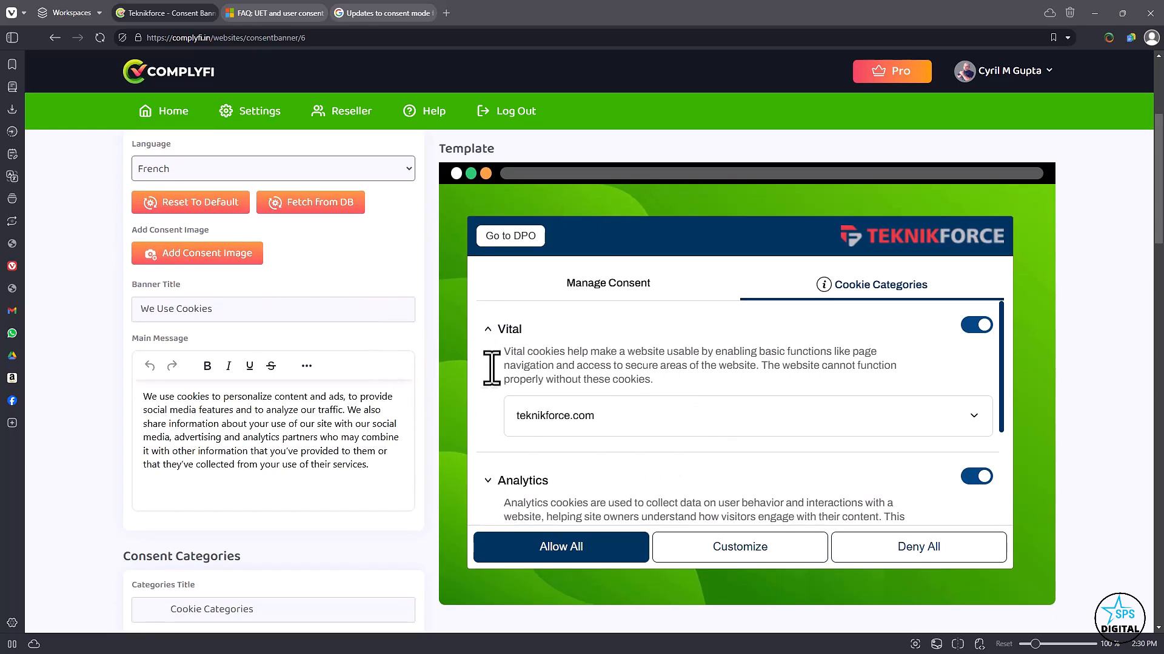
{"action": "scroll", "coordinate": [587, 380], "scroll_direction": "down", "scroll_amount": 2}
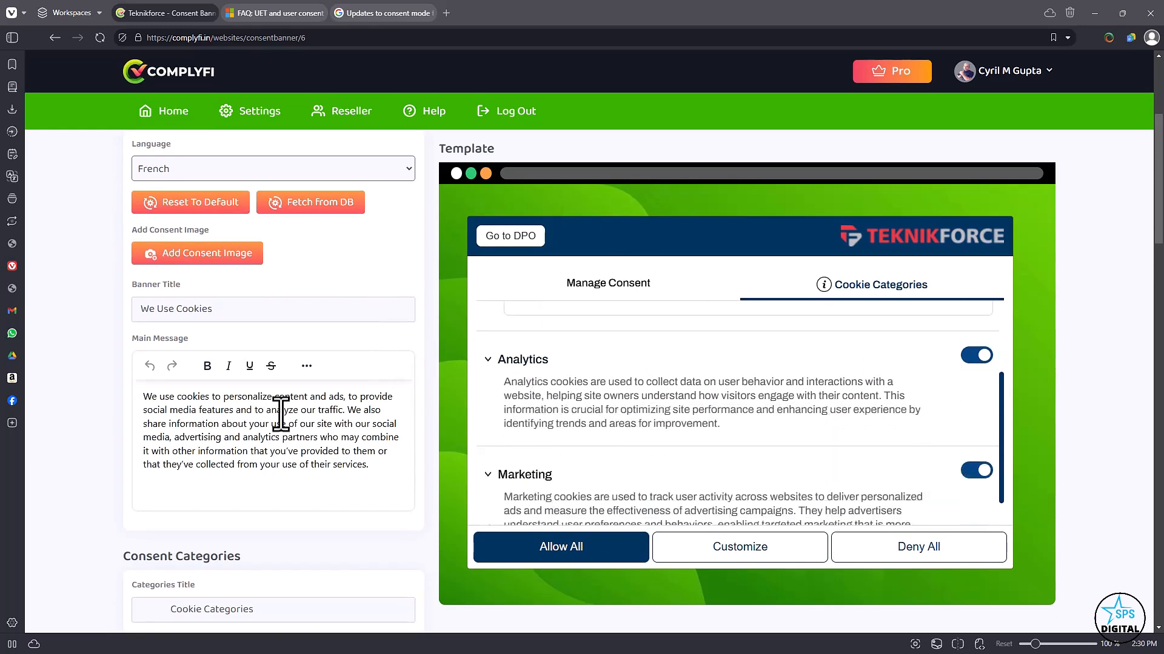
{"action": "left_click_drag", "start_coordinate": [271, 305], "coordinate": [149, 311]}
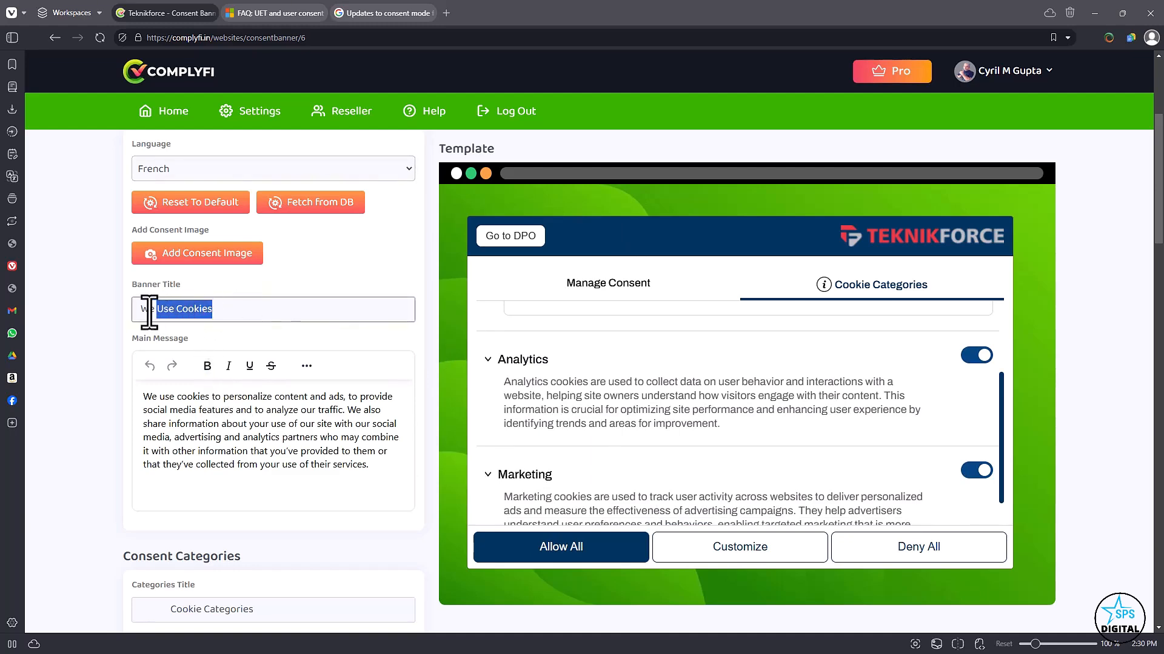
{"action": "type", "text": "Our sit"}
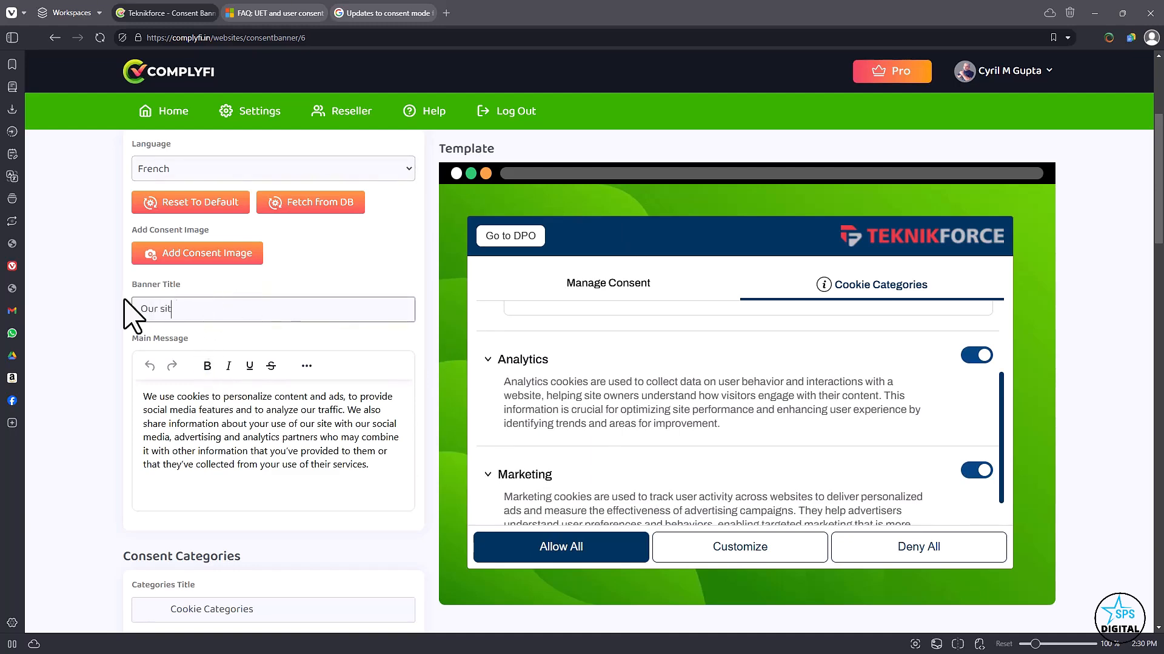
{"action": "type", "text": "e"}
{"action": "scroll", "coordinate": [831, 507], "scroll_direction": "up", "scroll_amount": 6}
{"action": "scroll", "coordinate": [488, 512], "scroll_direction": "down", "scroll_amount": 2}
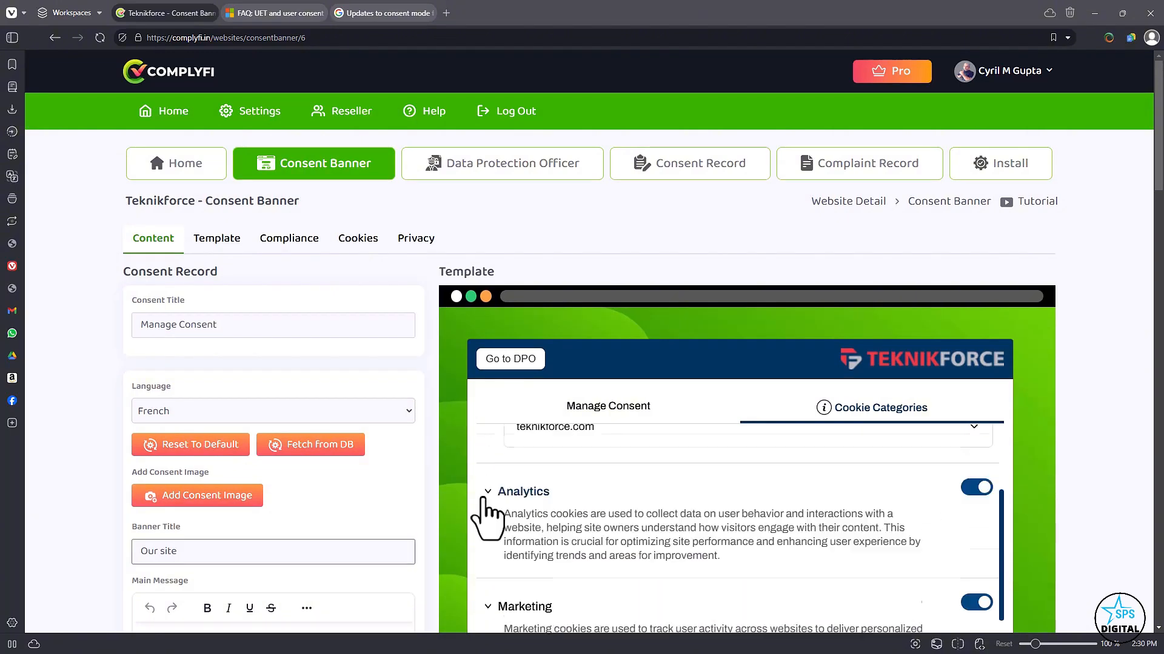
{"action": "scroll", "coordinate": [488, 513], "scroll_direction": "up", "scroll_amount": 2}
{"action": "scroll", "coordinate": [613, 468], "scroll_direction": "down", "scroll_amount": 2}
{"action": "left_click", "coordinate": [612, 291]}
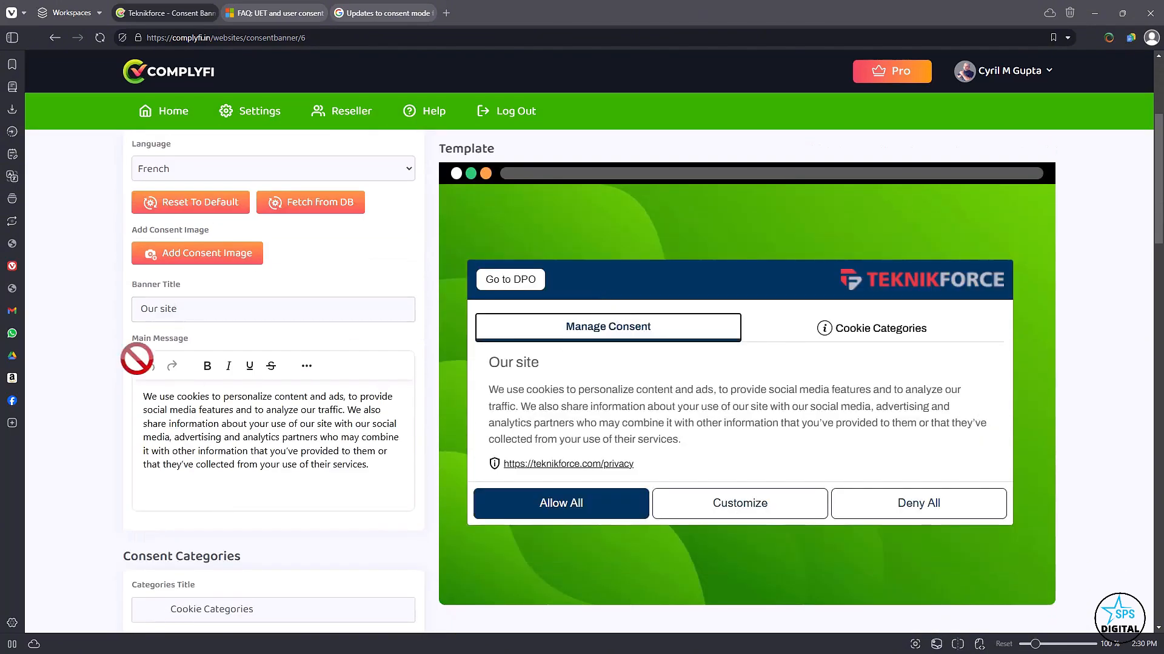
Complete the banner title as Our site uses Cookies and check the heading in the preview.
{"action": "left_click", "coordinate": [237, 314]}
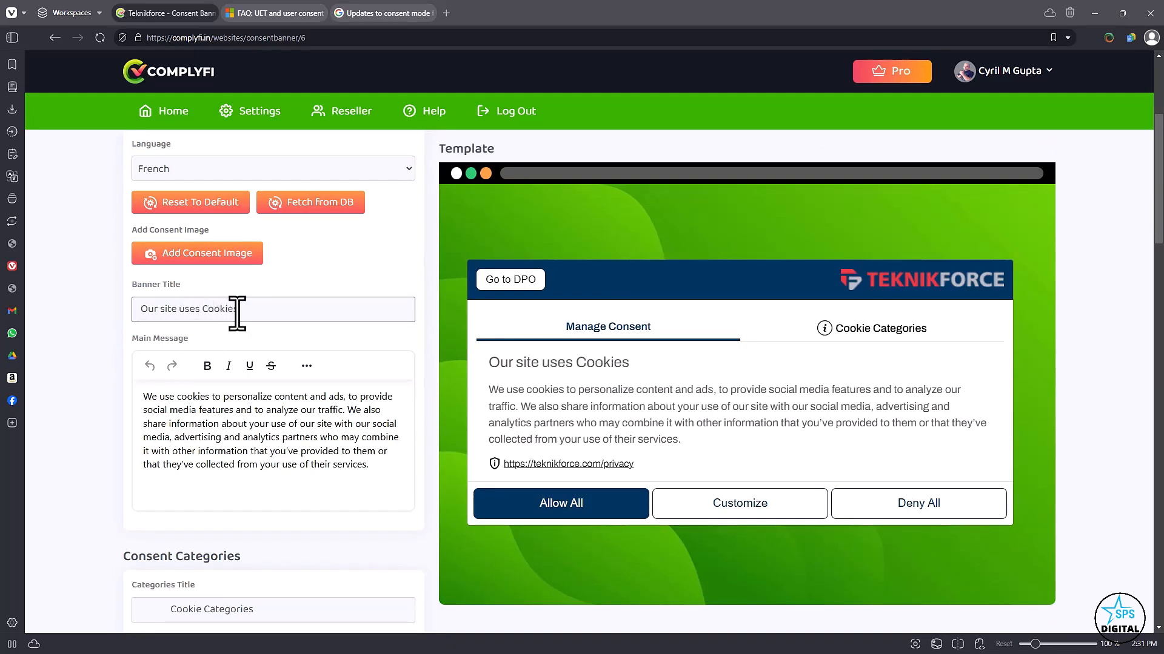
{"action": "left_click", "coordinate": [590, 367]}
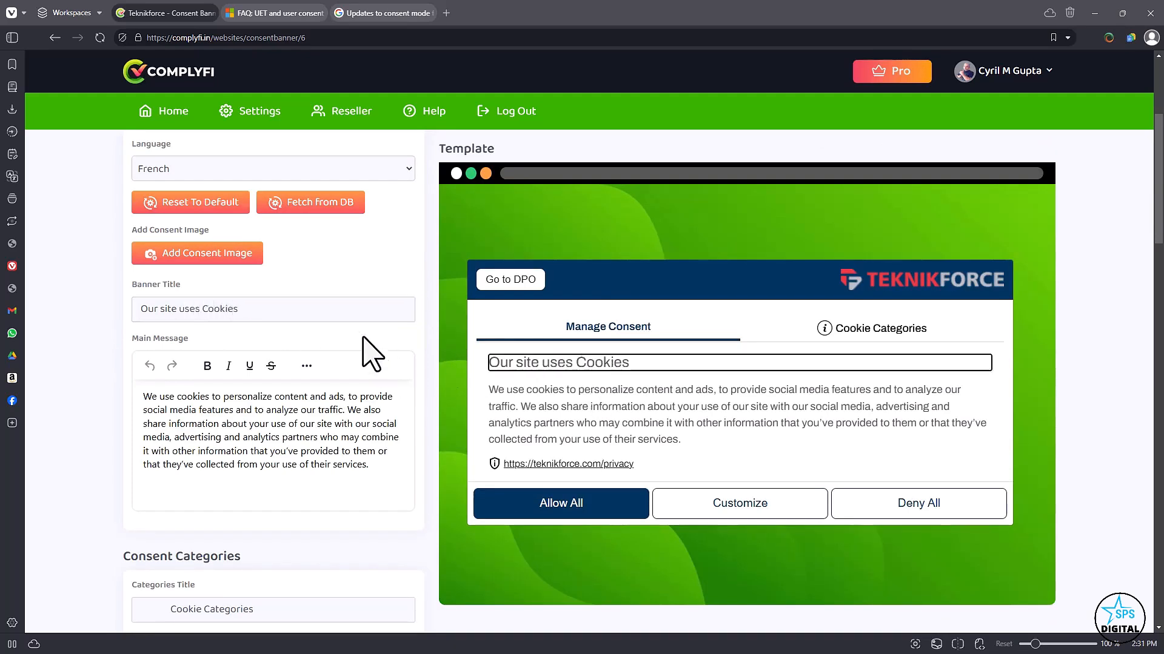
{"action": "left_click", "coordinate": [324, 311]}
Try switching the Settings consent category on and back off.
{"action": "scroll", "coordinate": [345, 351], "scroll_direction": "down", "scroll_amount": 4}
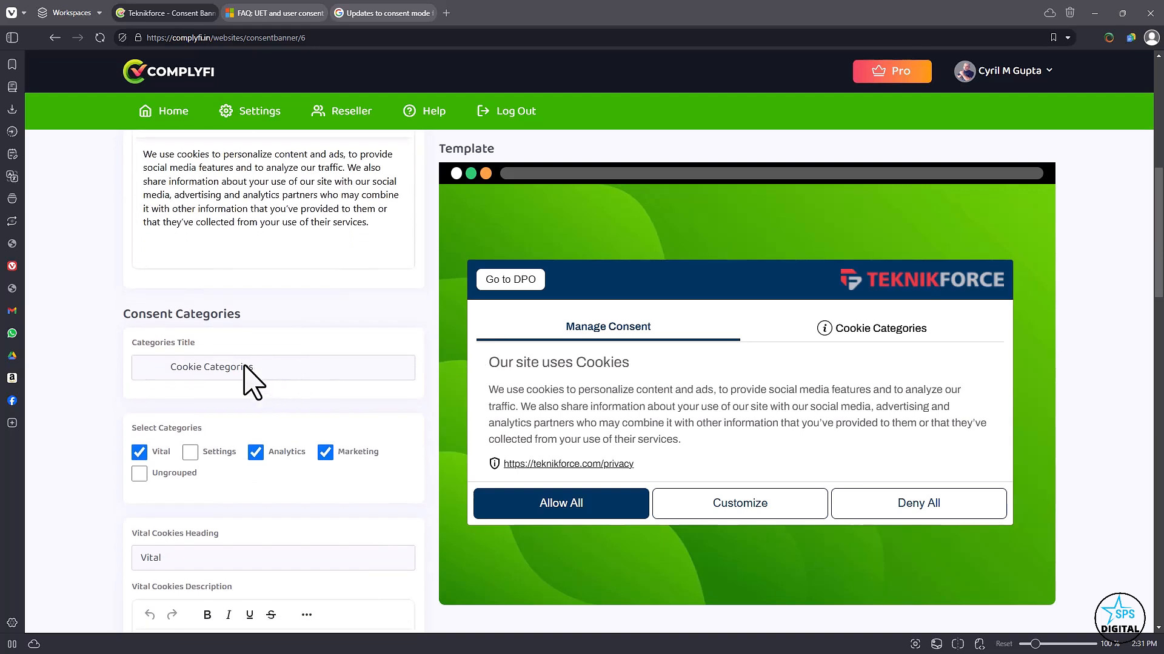
{"action": "left_click_drag", "start_coordinate": [244, 368], "coordinate": [259, 373]}
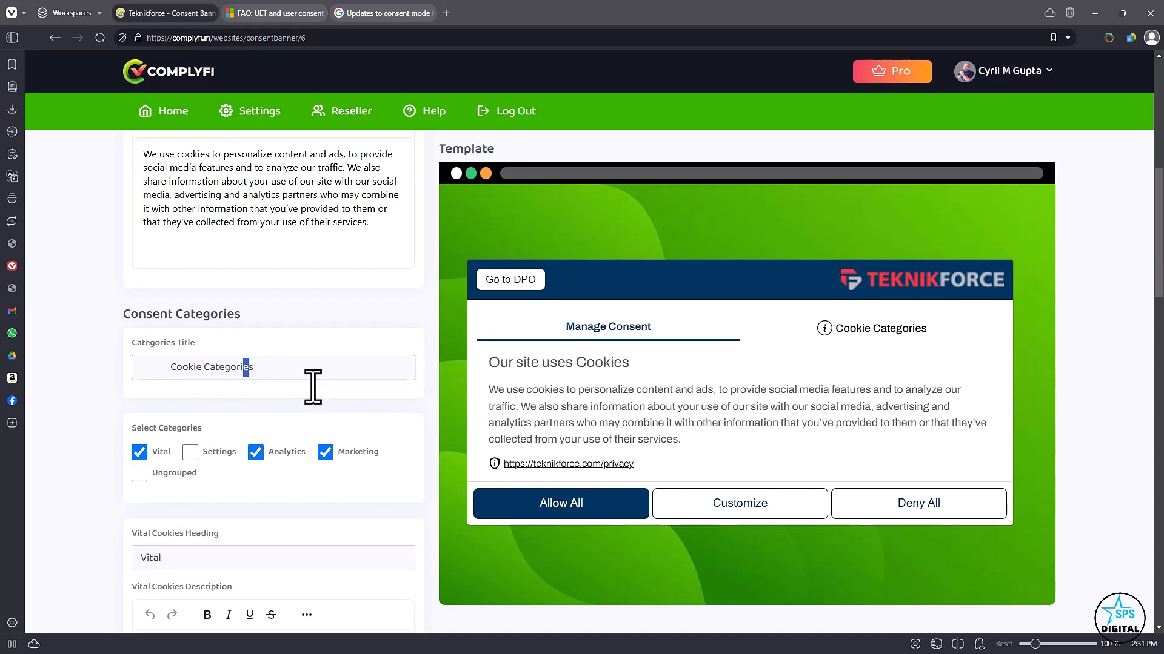
{"action": "scroll", "coordinate": [279, 412], "scroll_direction": "down", "scroll_amount": 1}
{"action": "left_click", "coordinate": [219, 397]}
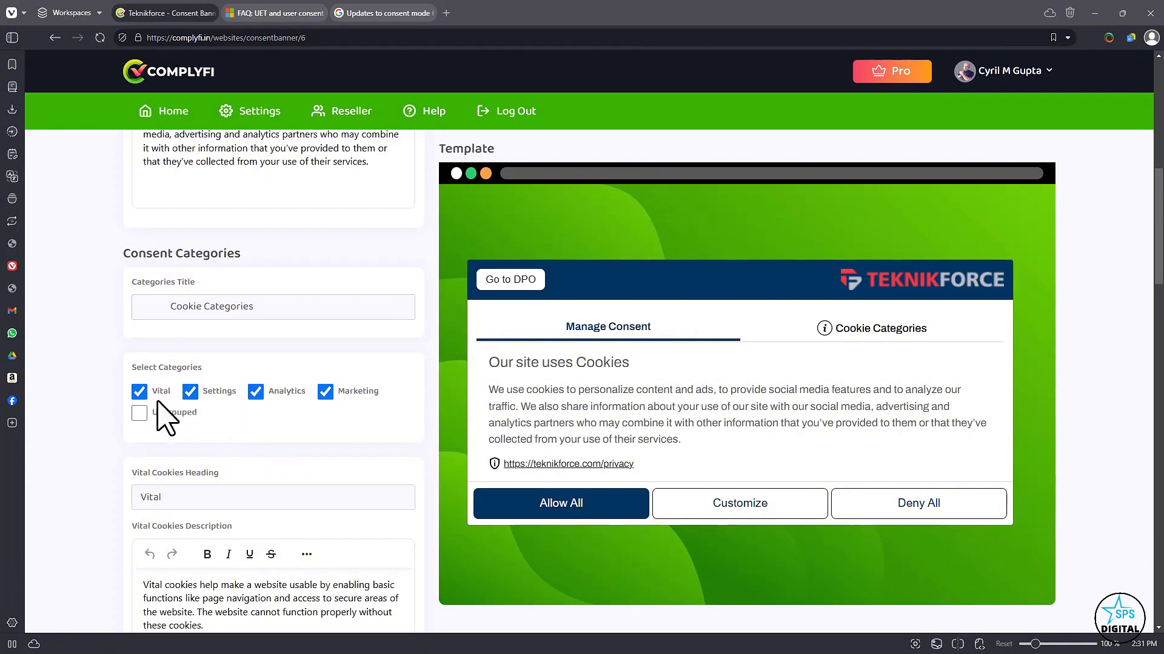
{"action": "left_click", "coordinate": [191, 398]}
Show Cookie Categories in the template preview and enable the Settings category, checking its section there.
{"action": "left_click", "coordinate": [826, 327]}
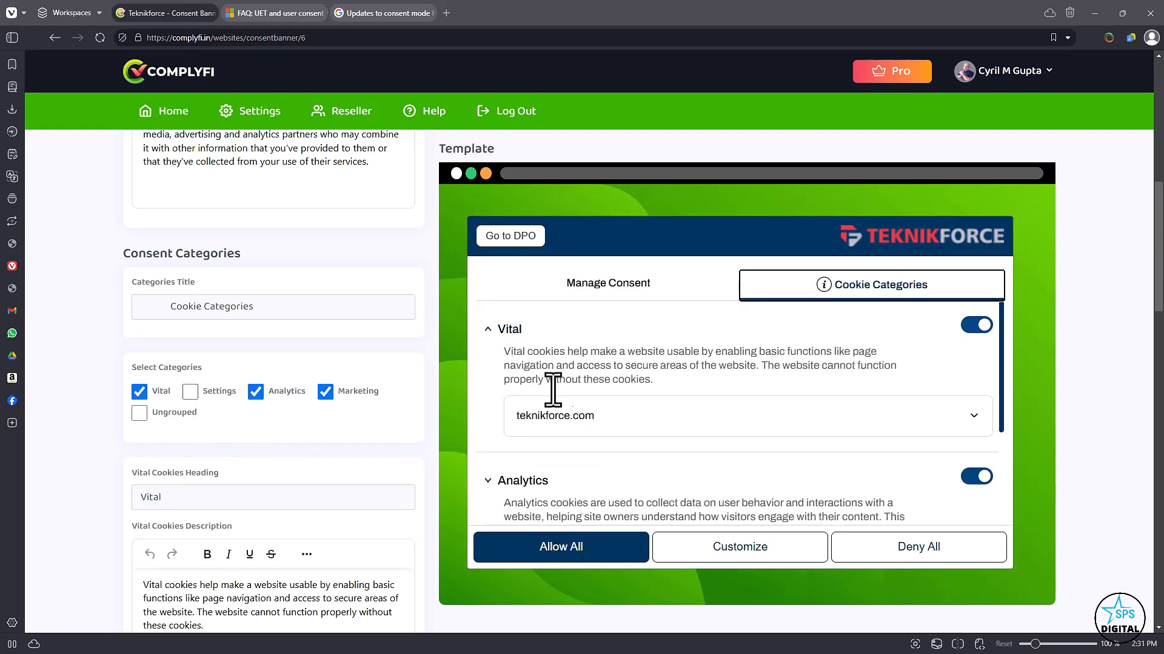
{"action": "scroll", "coordinate": [503, 400], "scroll_direction": "down", "scroll_amount": 2}
{"action": "left_click", "coordinate": [194, 394]}
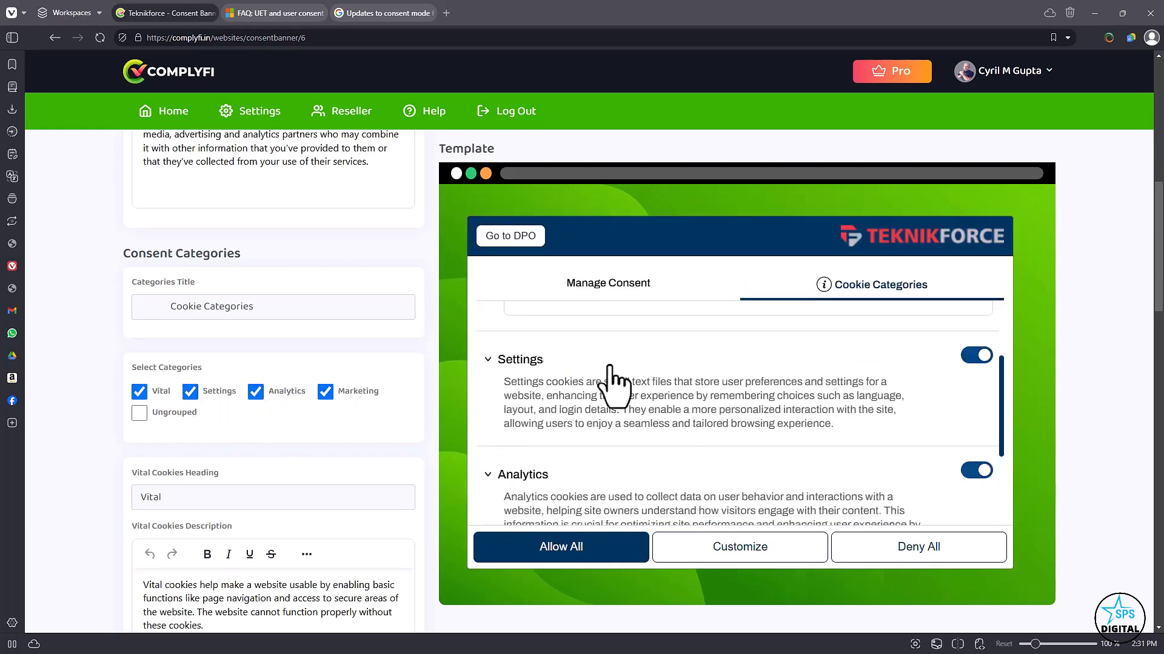
{"action": "scroll", "coordinate": [642, 384], "scroll_direction": "up", "scroll_amount": 2}
{"action": "scroll", "coordinate": [672, 382], "scroll_direction": "down", "scroll_amount": 3}
{"action": "scroll", "coordinate": [670, 382], "scroll_direction": "up", "scroll_amount": 2}
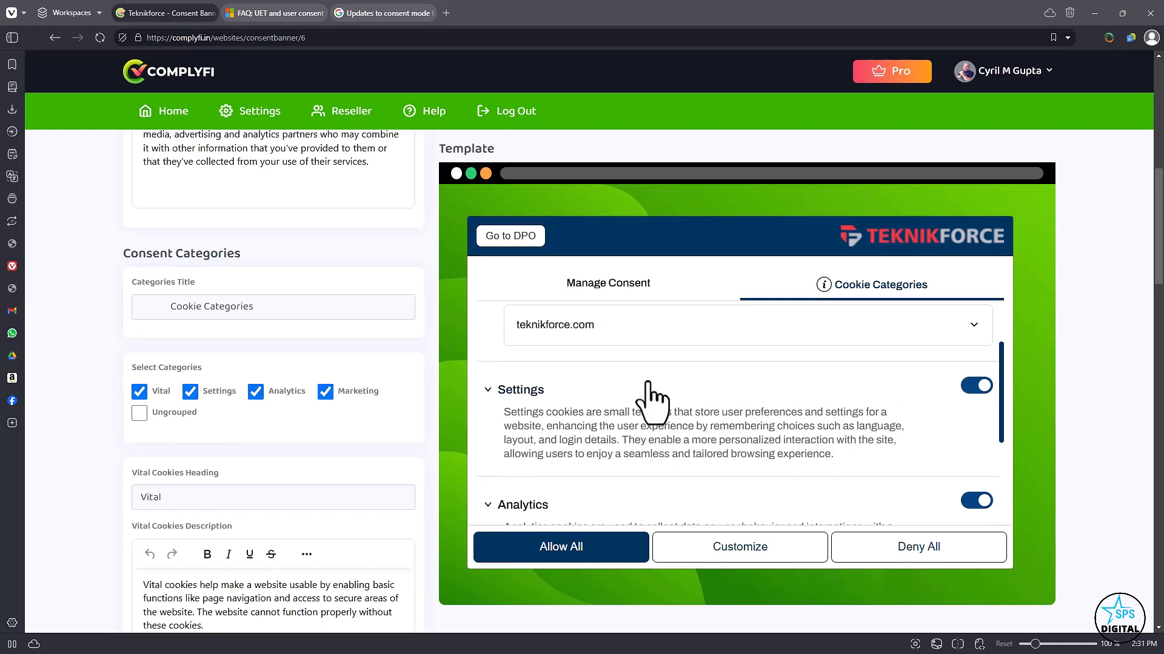
{"action": "left_click", "coordinate": [205, 394]}
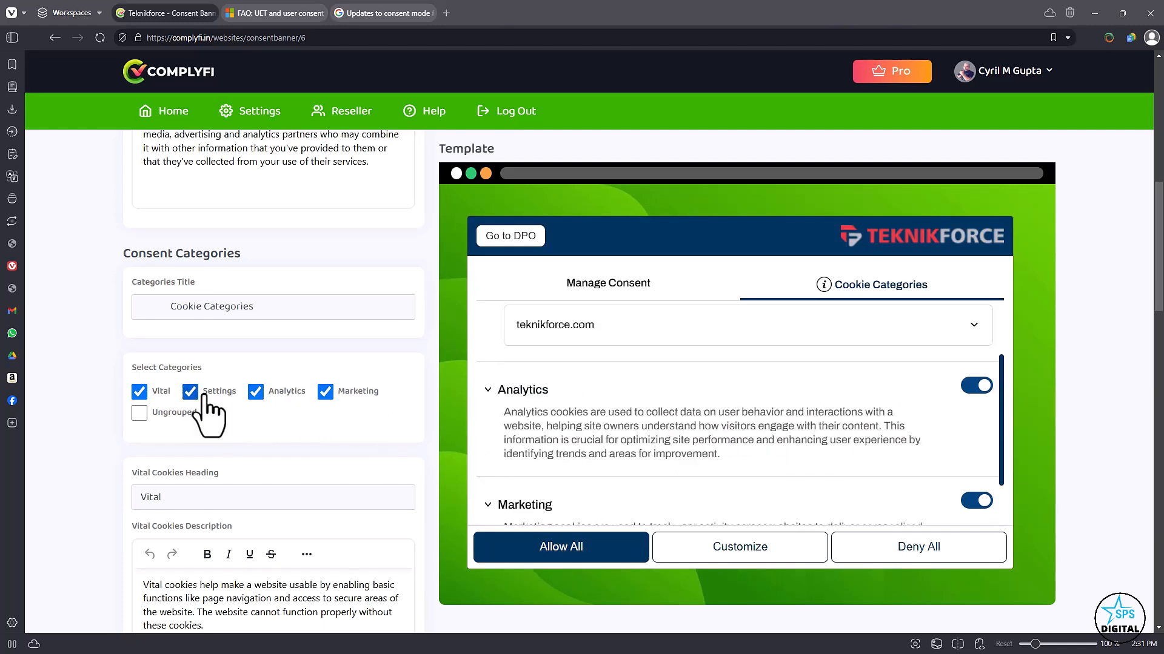
Try the Ungrouped category on and back off, checking its section in the preview.
{"action": "left_click", "coordinate": [164, 421]}
{"action": "scroll", "coordinate": [566, 408], "scroll_direction": "down", "scroll_amount": 6}
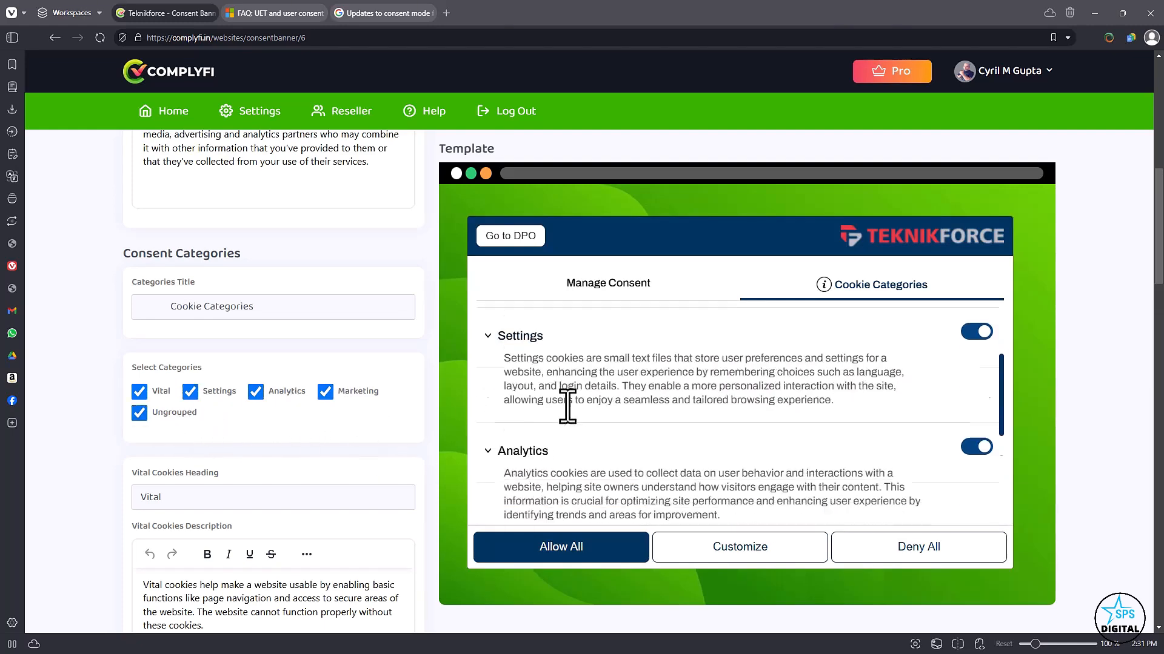
{"action": "scroll", "coordinate": [195, 403], "scroll_direction": "up", "scroll_amount": 1}
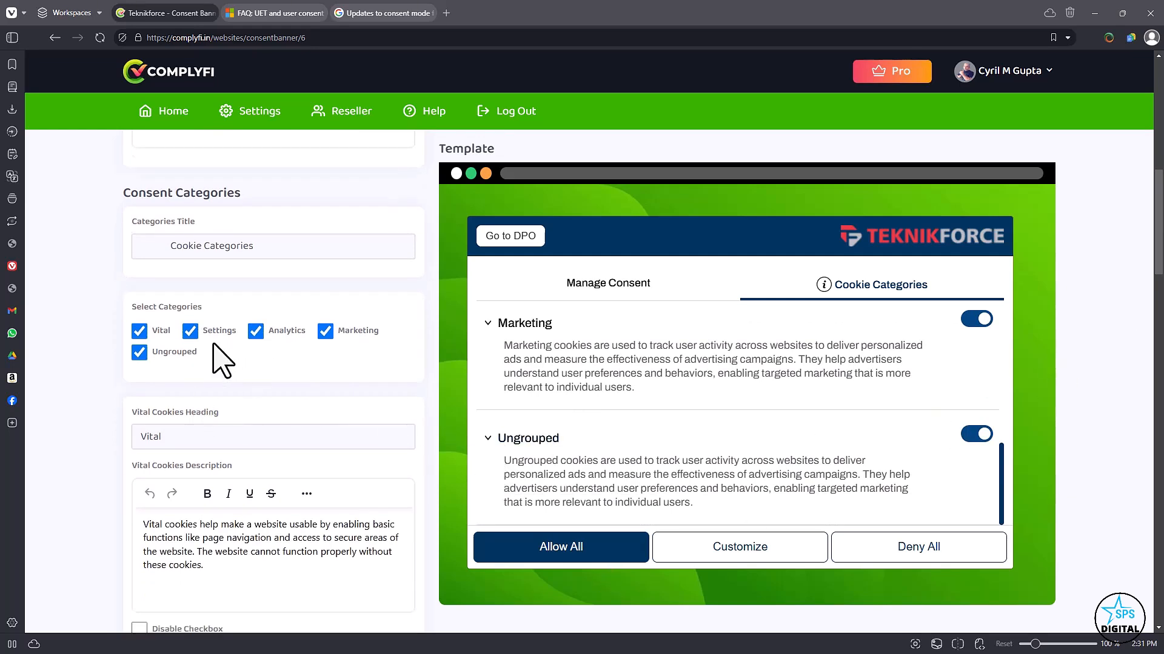
{"action": "left_click", "coordinate": [181, 353]}
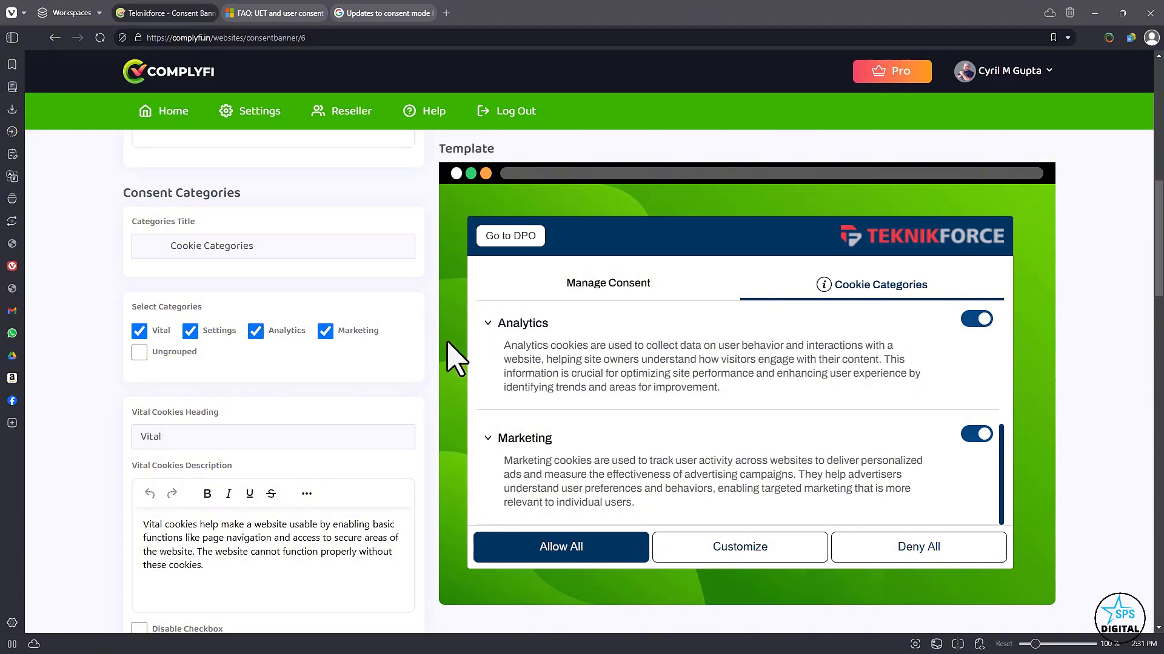
Try the Disable Checkbox option for Vital cookies against the preview's toggle and clear it again.
{"action": "scroll", "coordinate": [236, 400], "scroll_direction": "up", "scroll_amount": 3}
{"action": "scroll", "coordinate": [252, 377], "scroll_direction": "down", "scroll_amount": 6}
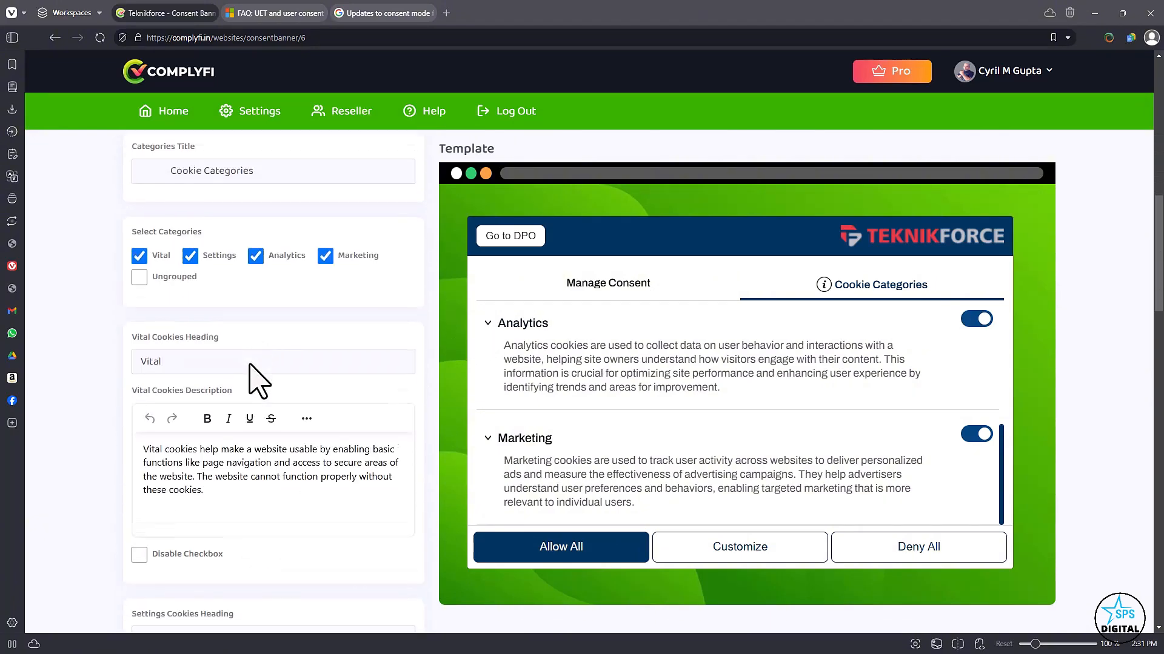
{"action": "scroll", "coordinate": [181, 338], "scroll_direction": "down", "scroll_amount": 2}
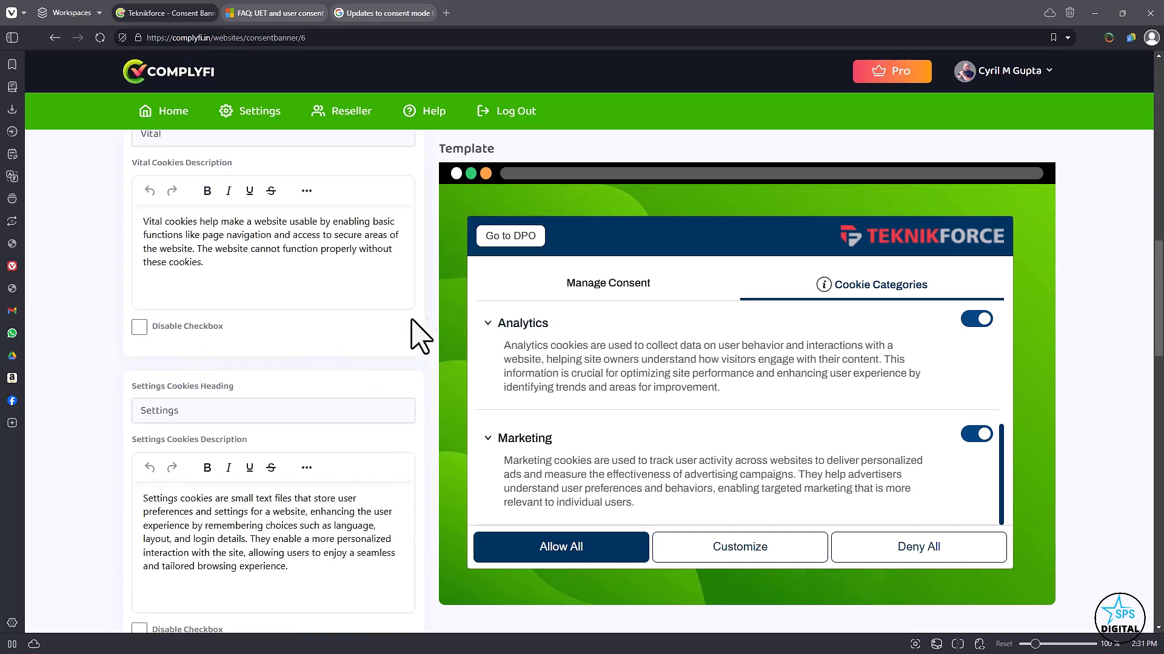
{"action": "scroll", "coordinate": [309, 358], "scroll_direction": "up", "scroll_amount": 1}
{"action": "scroll", "coordinate": [735, 481], "scroll_direction": "down", "scroll_amount": 3}
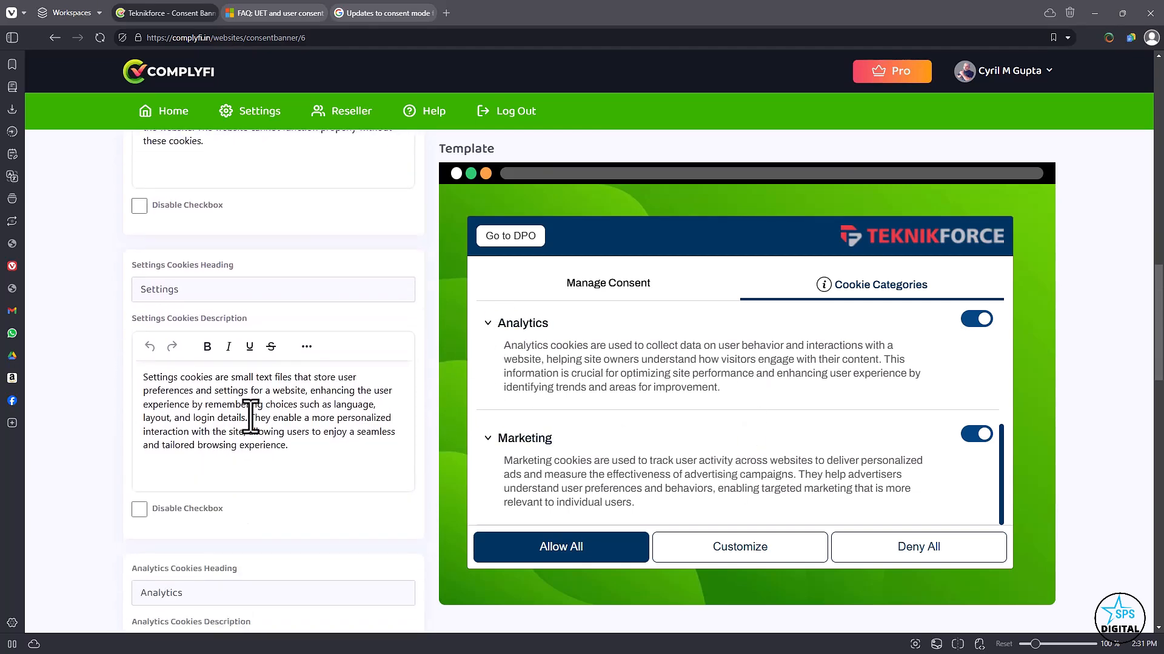
{"action": "scroll", "coordinate": [215, 351], "scroll_direction": "up", "scroll_amount": 3}
{"action": "scroll", "coordinate": [771, 478], "scroll_direction": "down", "scroll_amount": 2}
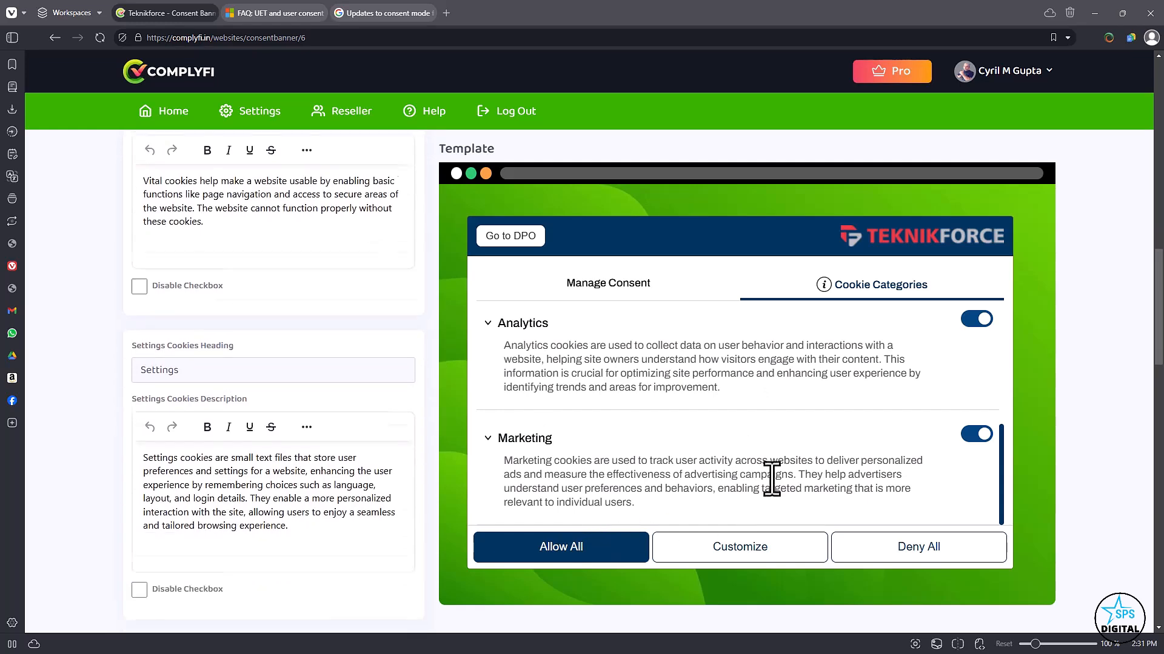
{"action": "scroll", "coordinate": [799, 458], "scroll_direction": "up", "scroll_amount": 5}
{"action": "scroll", "coordinate": [272, 375], "scroll_direction": "up", "scroll_amount": 2}
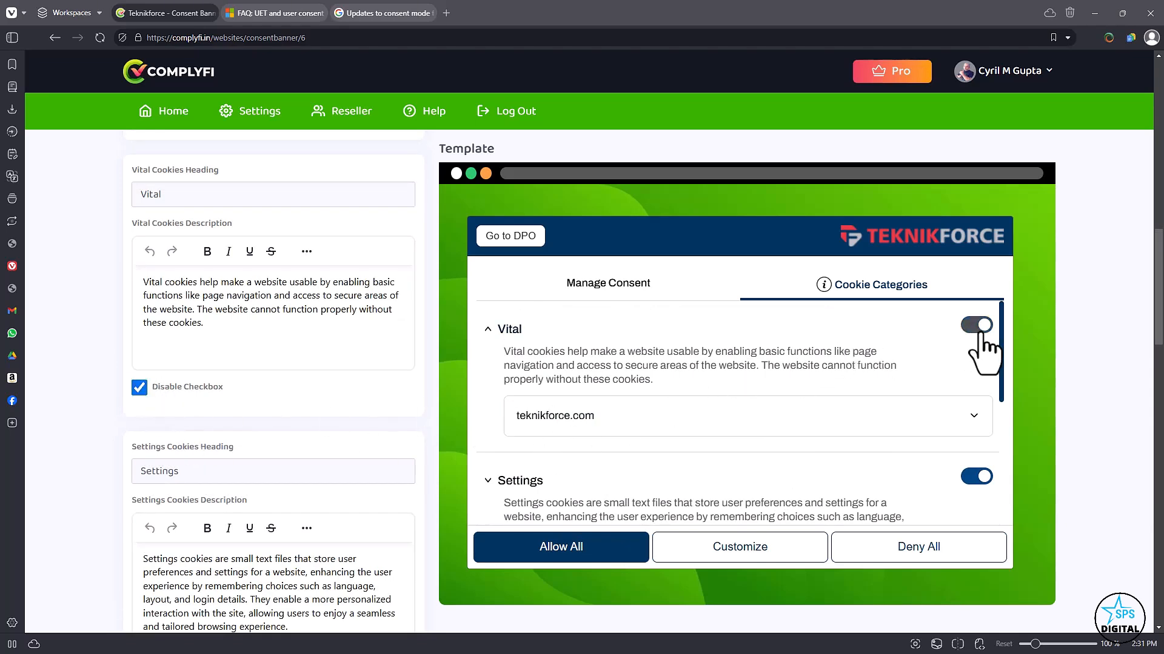
{"action": "left_click", "coordinate": [191, 386]}
Look over the Settings, Analytics and Marketing cookie headings and descriptions.
{"action": "scroll", "coordinate": [255, 442], "scroll_direction": "down", "scroll_amount": 3}
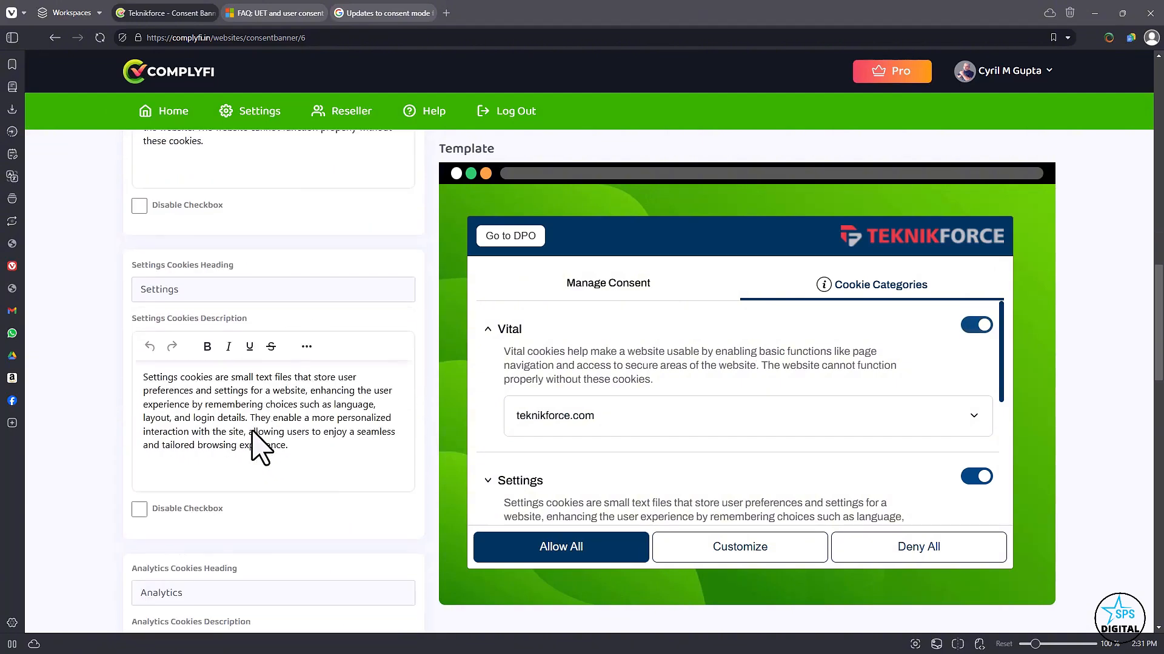
{"action": "scroll", "coordinate": [255, 439], "scroll_direction": "down", "scroll_amount": 2}
{"action": "scroll", "coordinate": [203, 415], "scroll_direction": "down", "scroll_amount": 5}
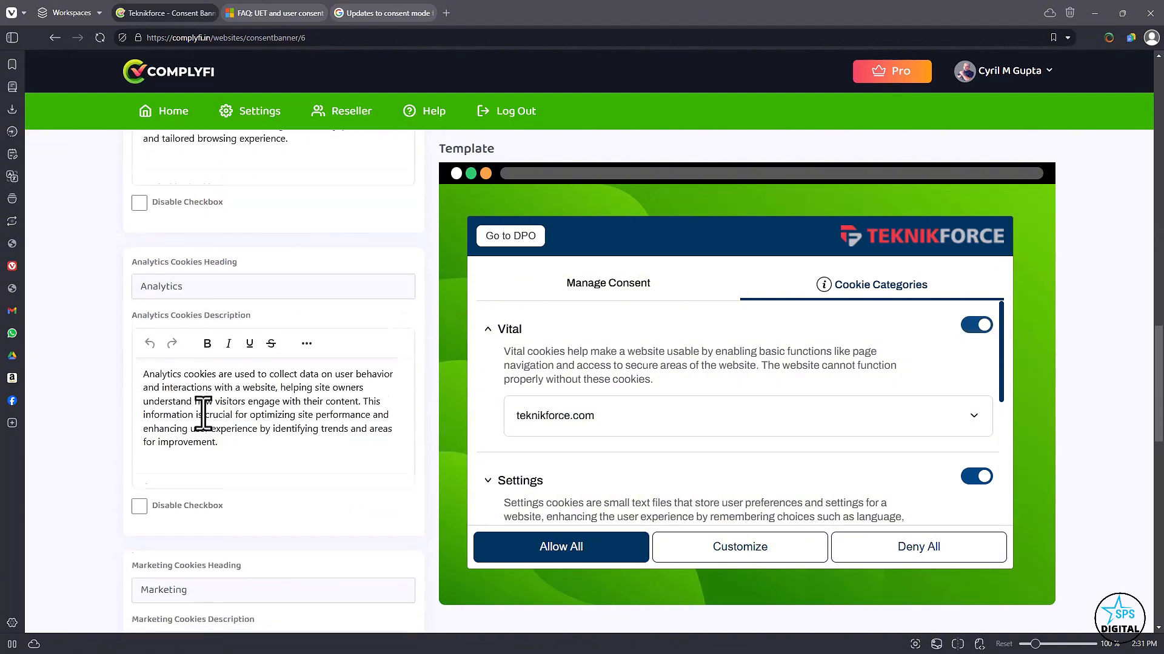
{"action": "scroll", "coordinate": [248, 346], "scroll_direction": "down", "scroll_amount": 1}
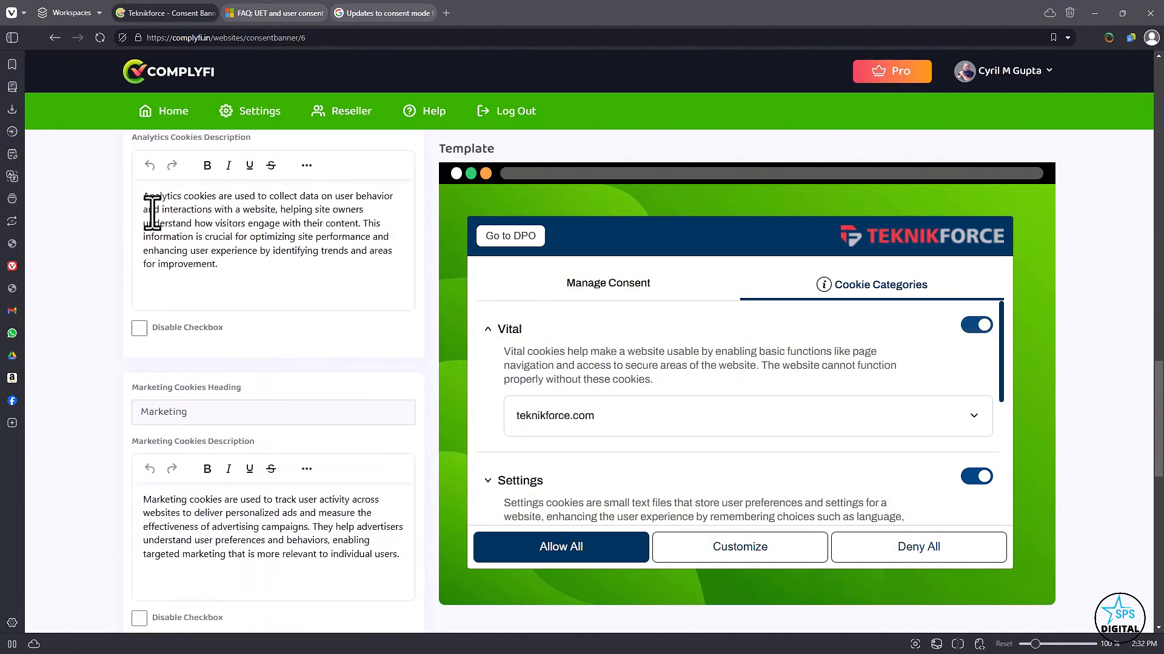
{"action": "left_click_drag", "start_coordinate": [151, 212], "coordinate": [235, 279]}
{"action": "left_click", "coordinate": [236, 280]}
Go to the privacy policy link settings and toggle Disable Privacy Policy on and back off.
{"action": "scroll", "coordinate": [315, 295], "scroll_direction": "down", "scroll_amount": 8}
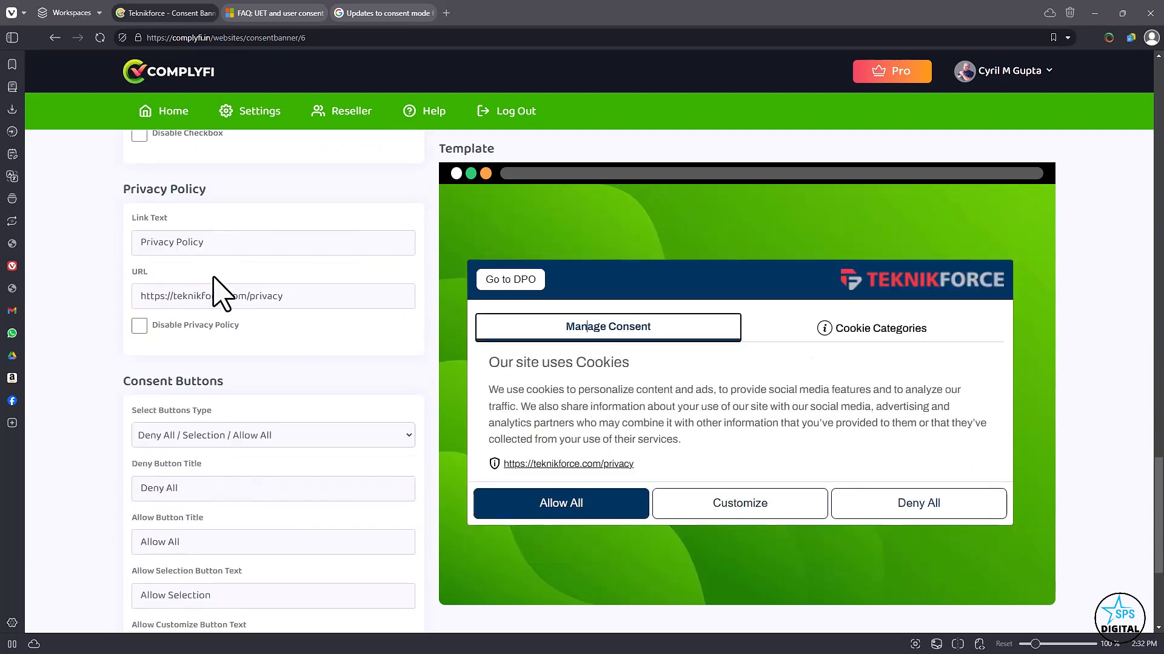
{"action": "triple_click", "coordinate": [200, 241]}
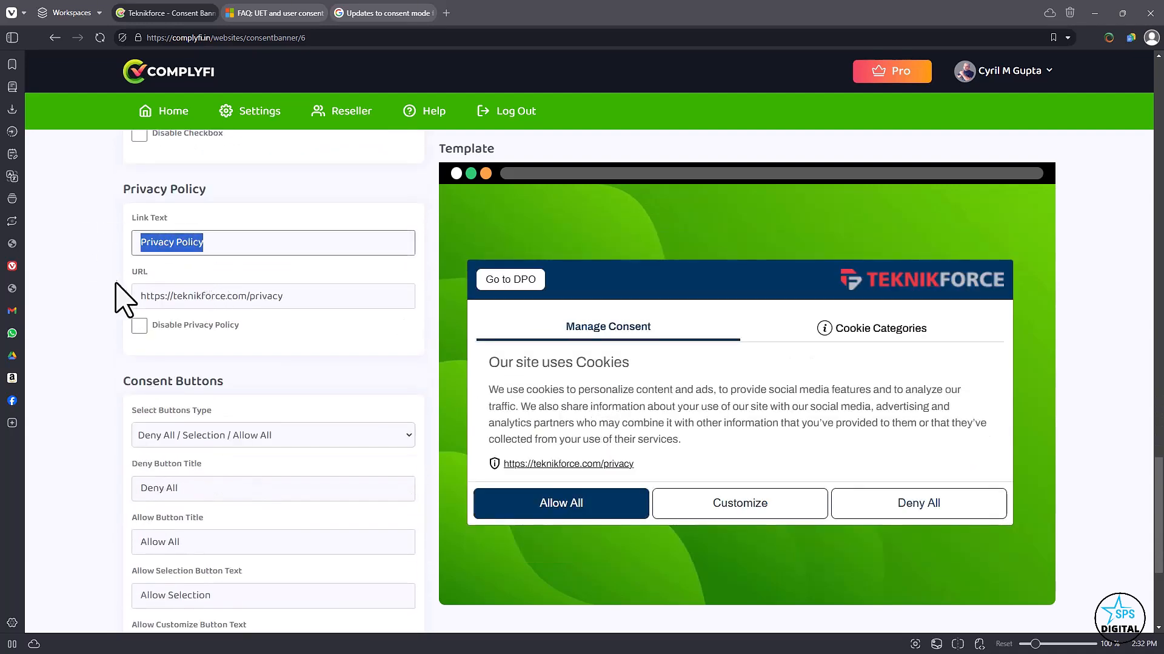
{"action": "left_click", "coordinate": [139, 326]}
{"action": "left_click", "coordinate": [140, 326]}
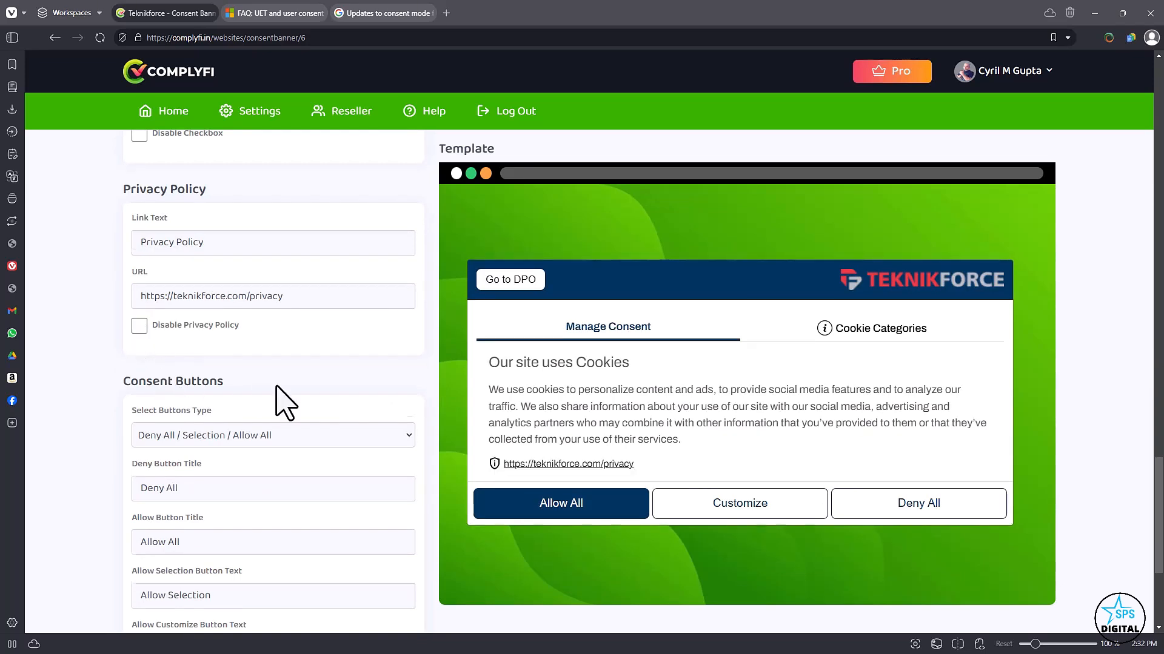
Try the Accept Only and Accept/Decline consent button types in the preview, ending on Accept Only.
{"action": "scroll", "coordinate": [280, 400], "scroll_direction": "down", "scroll_amount": 2}
{"action": "left_click", "coordinate": [291, 320]}
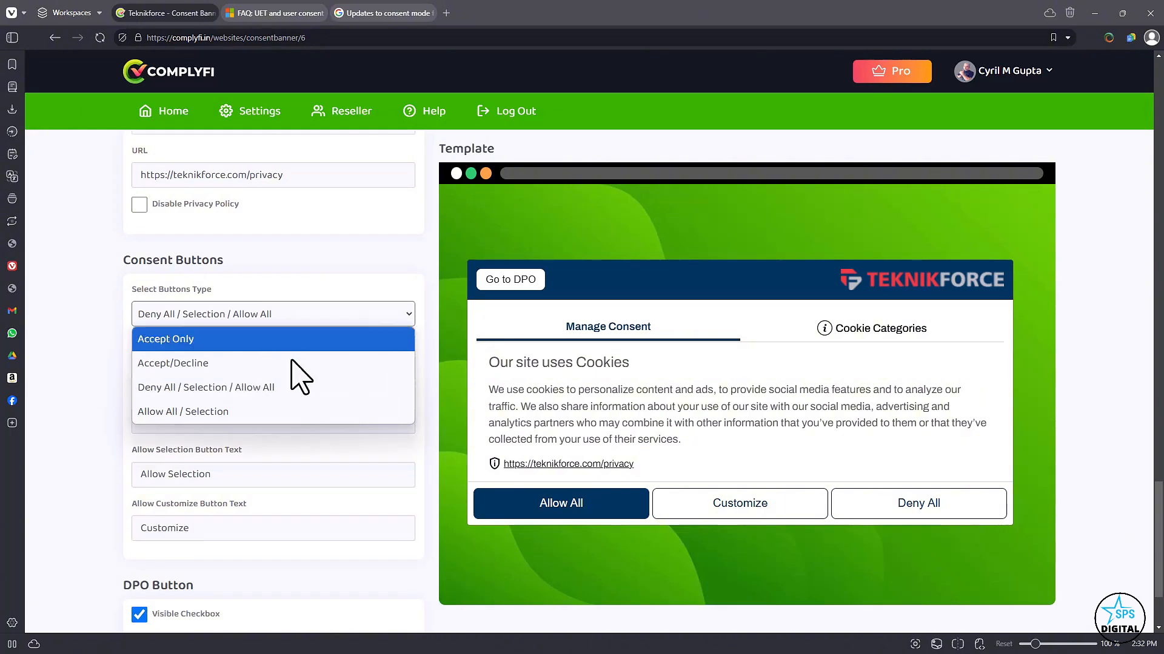
{"action": "left_click", "coordinate": [205, 344]}
{"action": "left_click", "coordinate": [212, 345]}
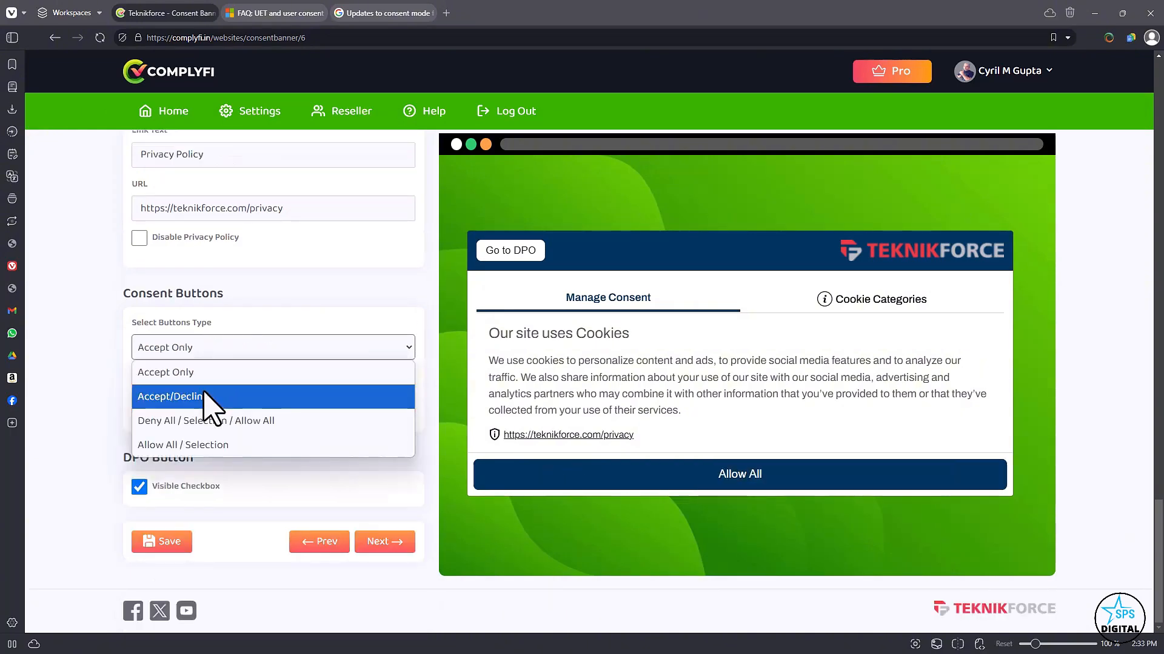
{"action": "left_click", "coordinate": [211, 397]}
{"action": "left_click", "coordinate": [223, 319]}
{"action": "left_click", "coordinate": [209, 340]}
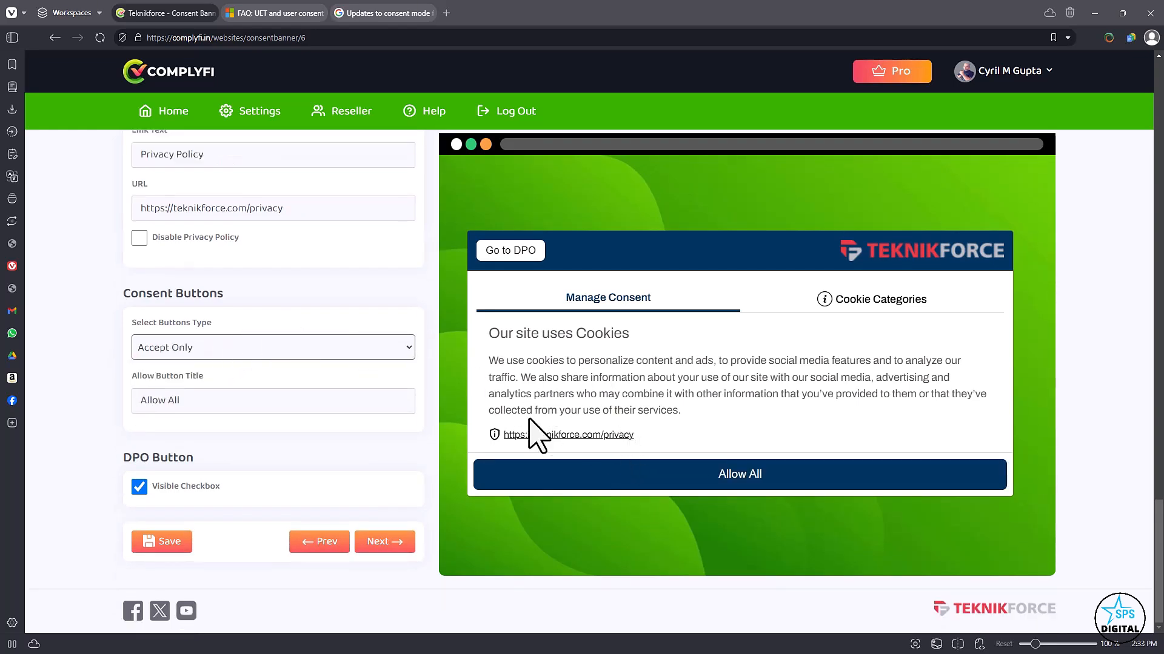
Try the Accept/Decline button type and restore the consent buttons to Deny All / Selection / Allow All.
{"action": "left_click", "coordinate": [229, 348]}
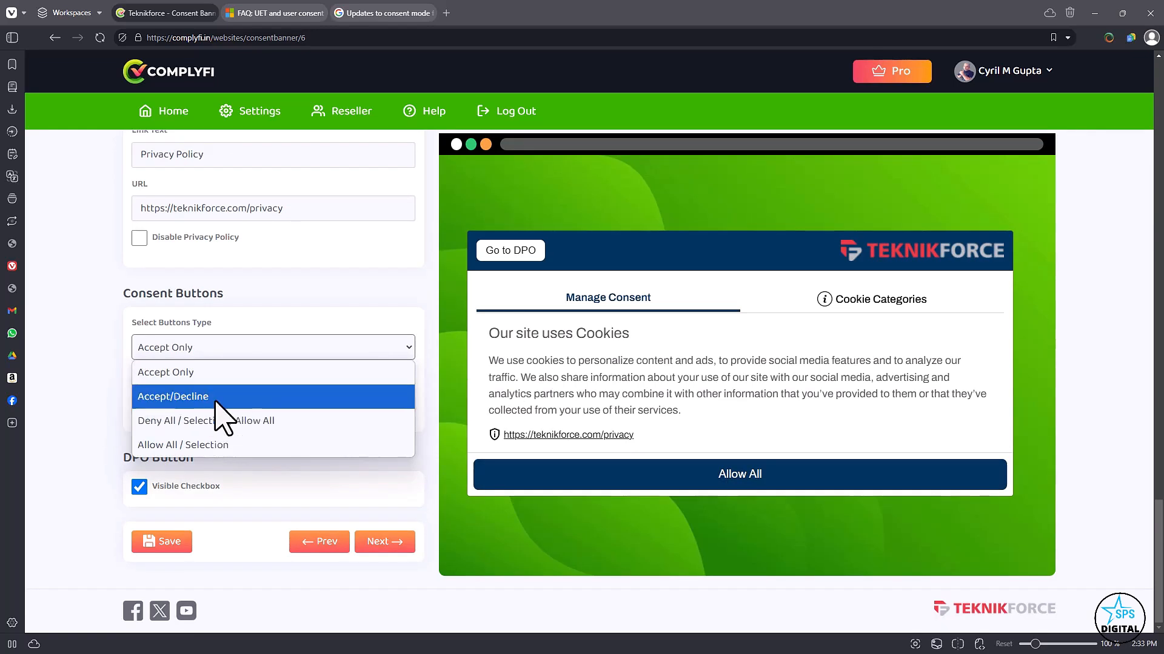
{"action": "left_click", "coordinate": [218, 396]}
{"action": "left_click", "coordinate": [257, 322]}
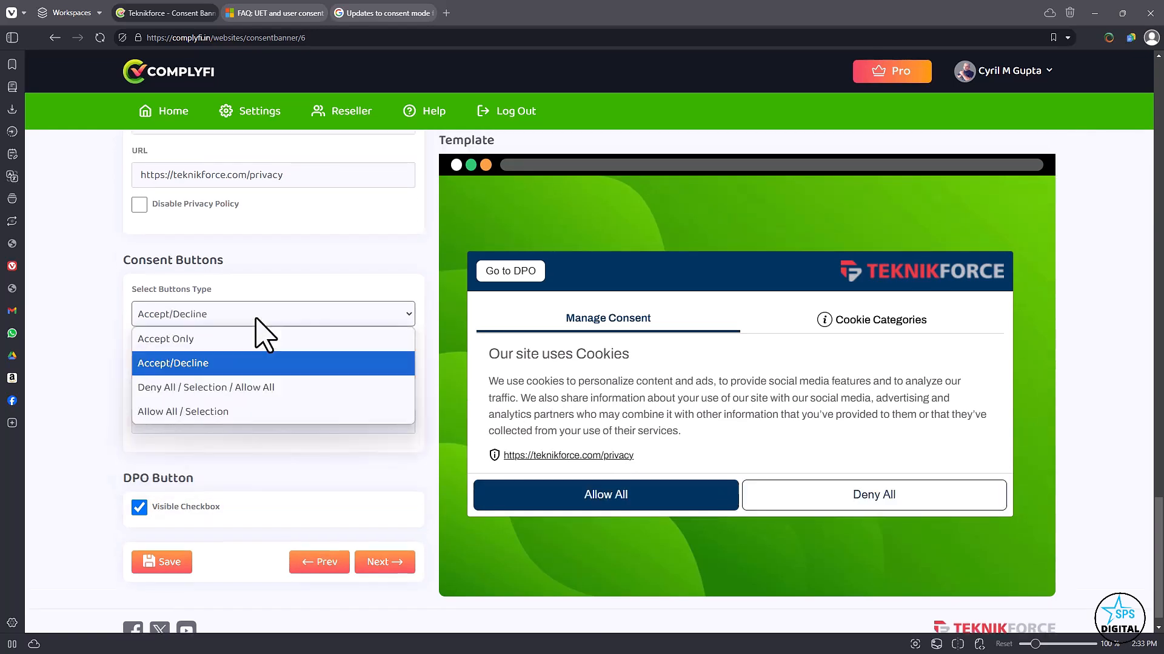
{"action": "left_click", "coordinate": [262, 386]}
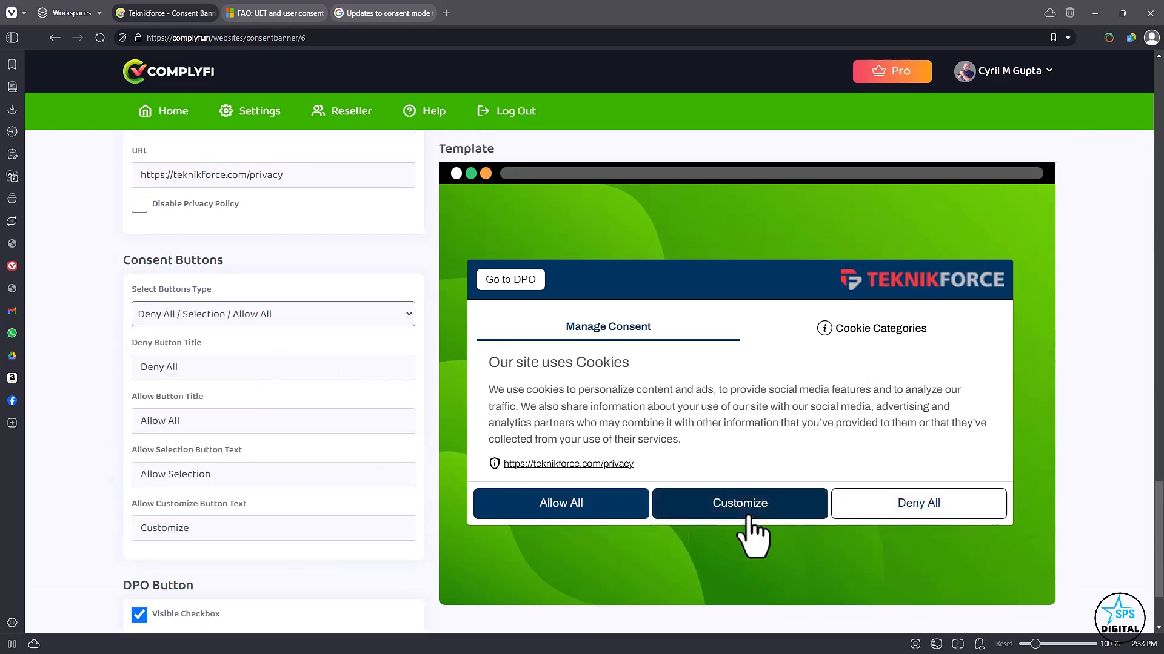
Look over the consent button title fields and the DPO Button visibility option.
{"action": "left_click", "coordinate": [162, 331]}
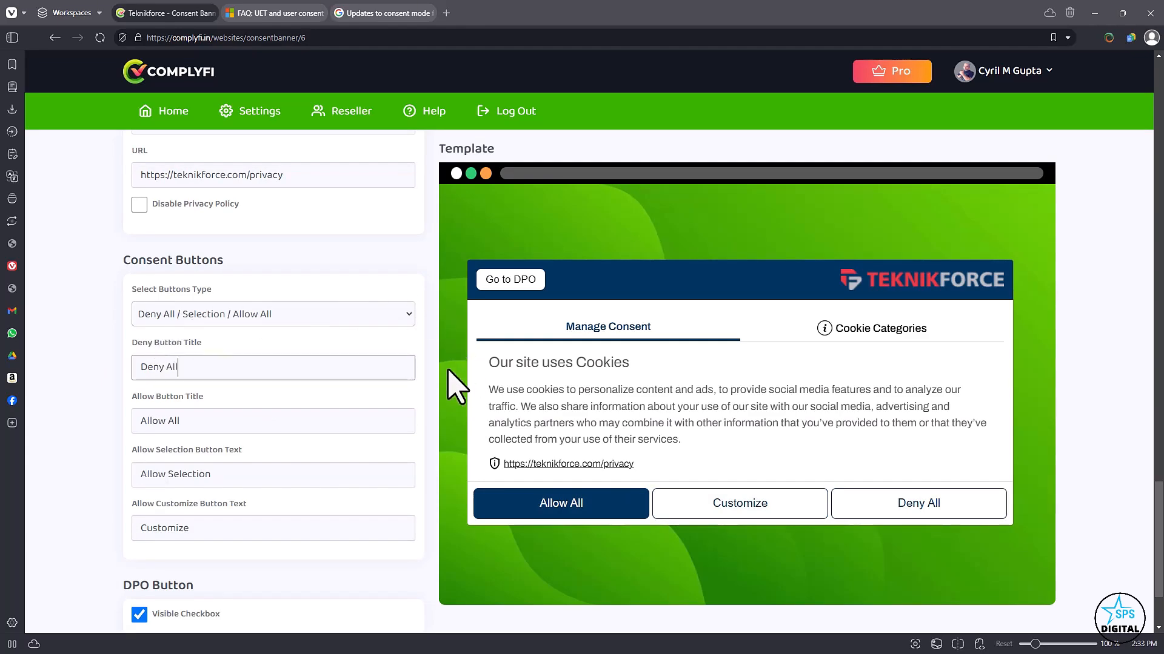
{"action": "scroll", "coordinate": [412, 400], "scroll_direction": "down", "scroll_amount": 2}
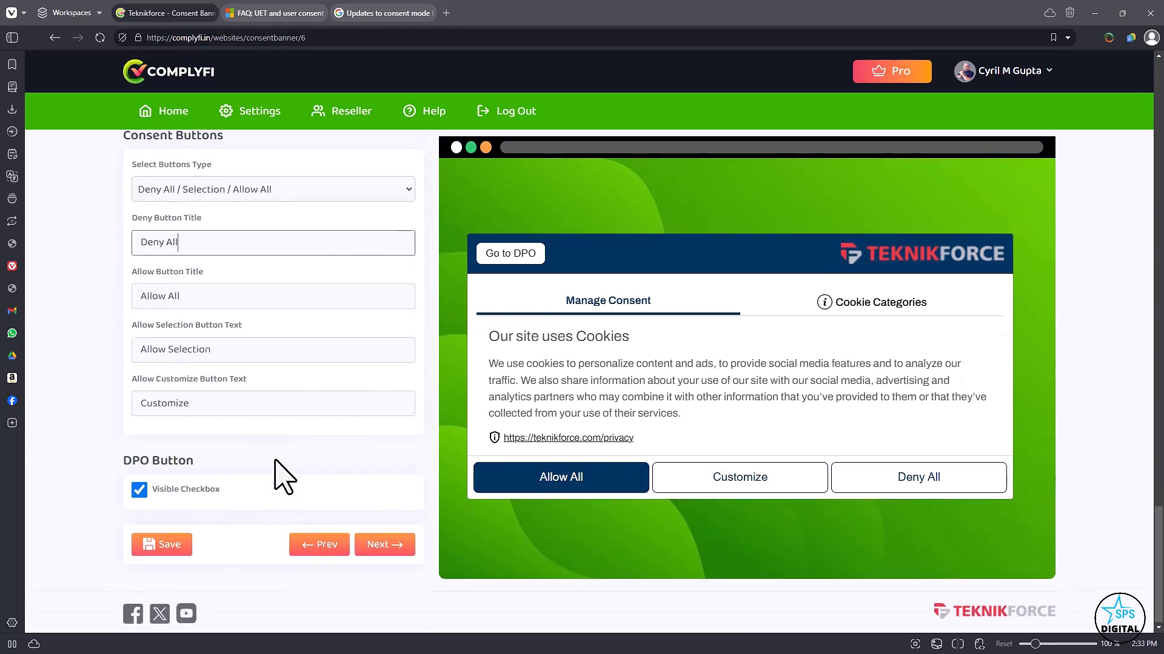
{"action": "scroll", "coordinate": [279, 475], "scroll_direction": "up", "scroll_amount": 15}
{"action": "scroll", "coordinate": [267, 461], "scroll_direction": "up", "scroll_amount": 3}
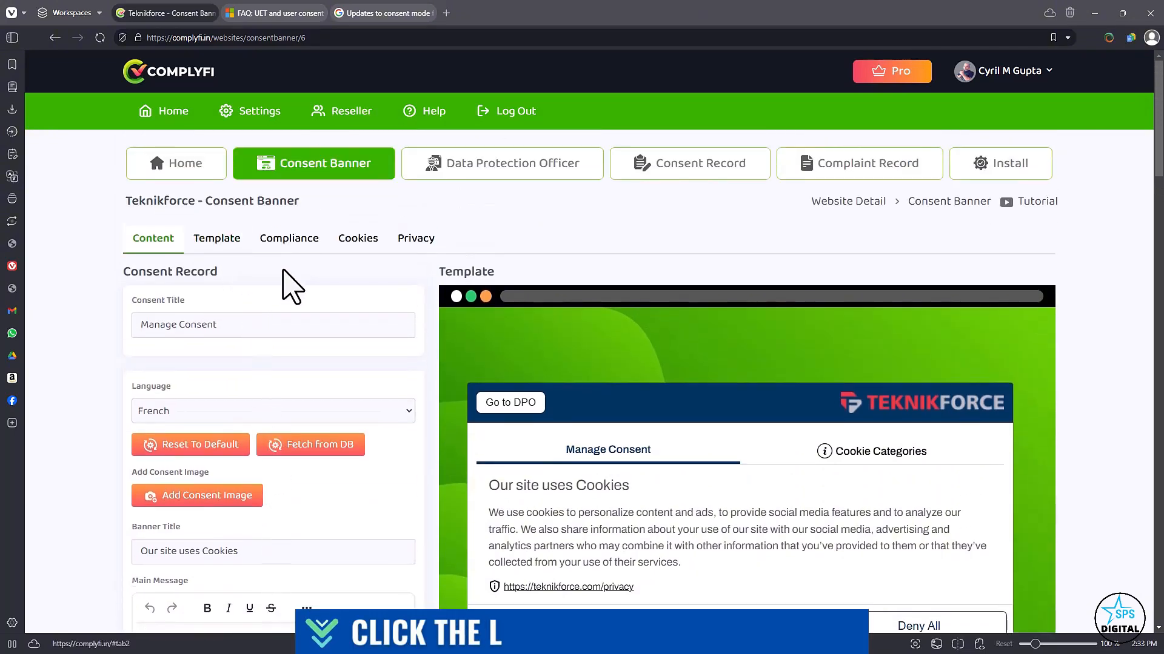
Go to the banner template settings and try the Sandy template in the preview.
{"action": "left_click", "coordinate": [218, 240]}
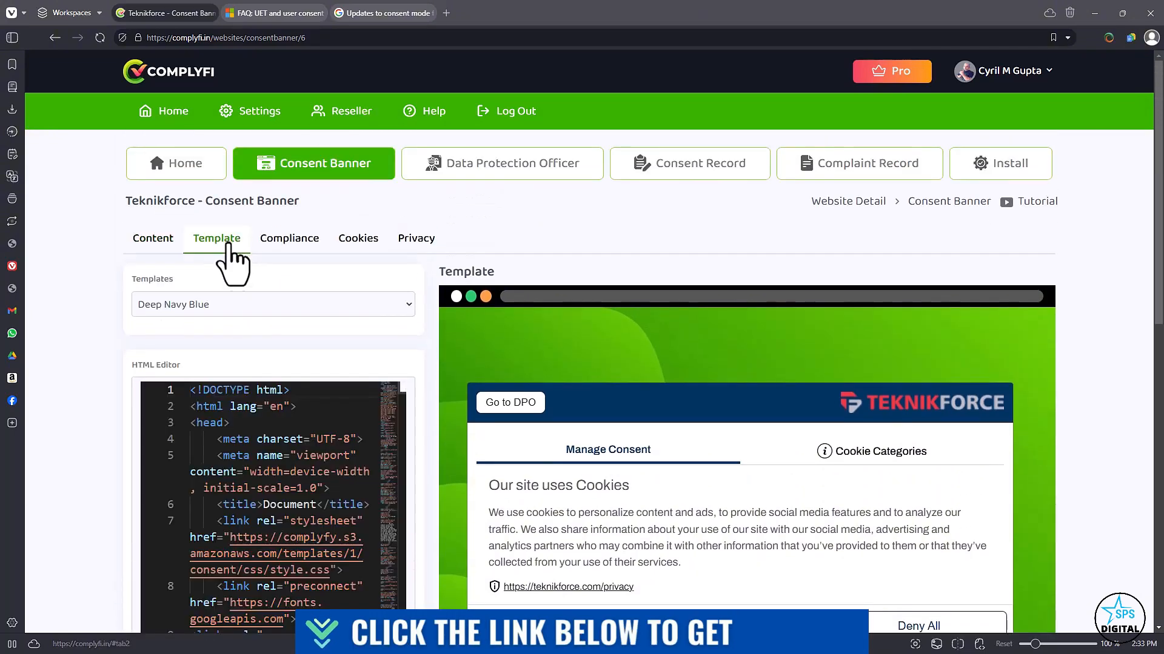
{"action": "scroll", "coordinate": [306, 377], "scroll_direction": "down", "scroll_amount": 1}
{"action": "scroll", "coordinate": [306, 388], "scroll_direction": "down", "scroll_amount": 1}
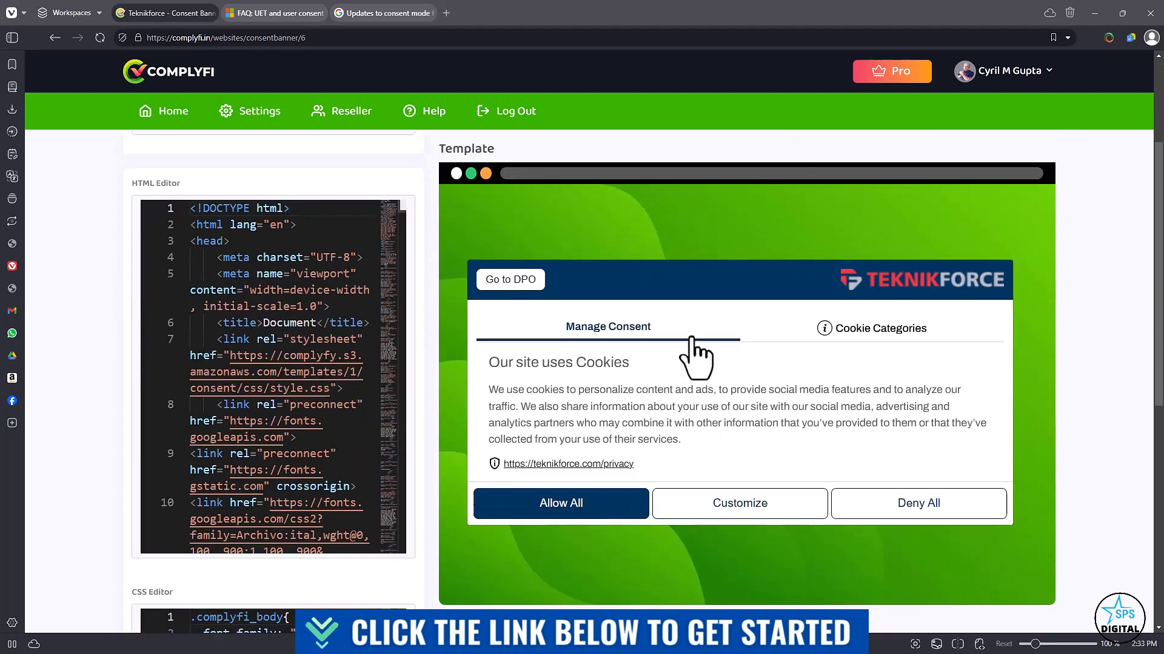
{"action": "scroll", "coordinate": [431, 363], "scroll_direction": "up", "scroll_amount": 2}
{"action": "left_click", "coordinate": [250, 310]}
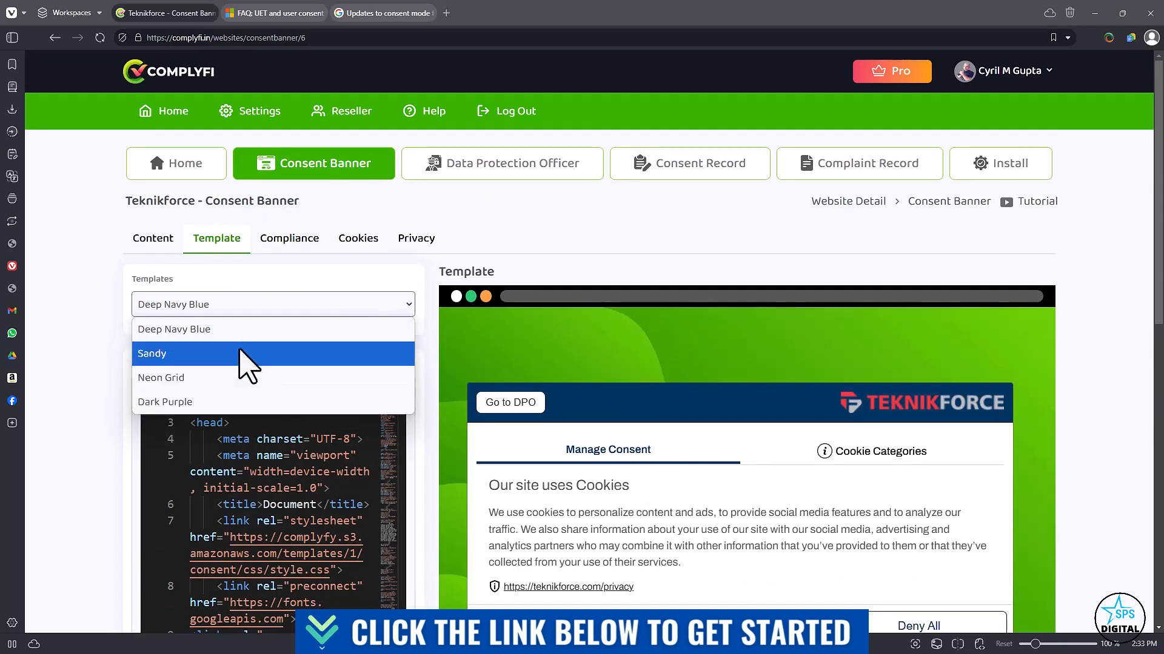
{"action": "left_click", "coordinate": [266, 353]}
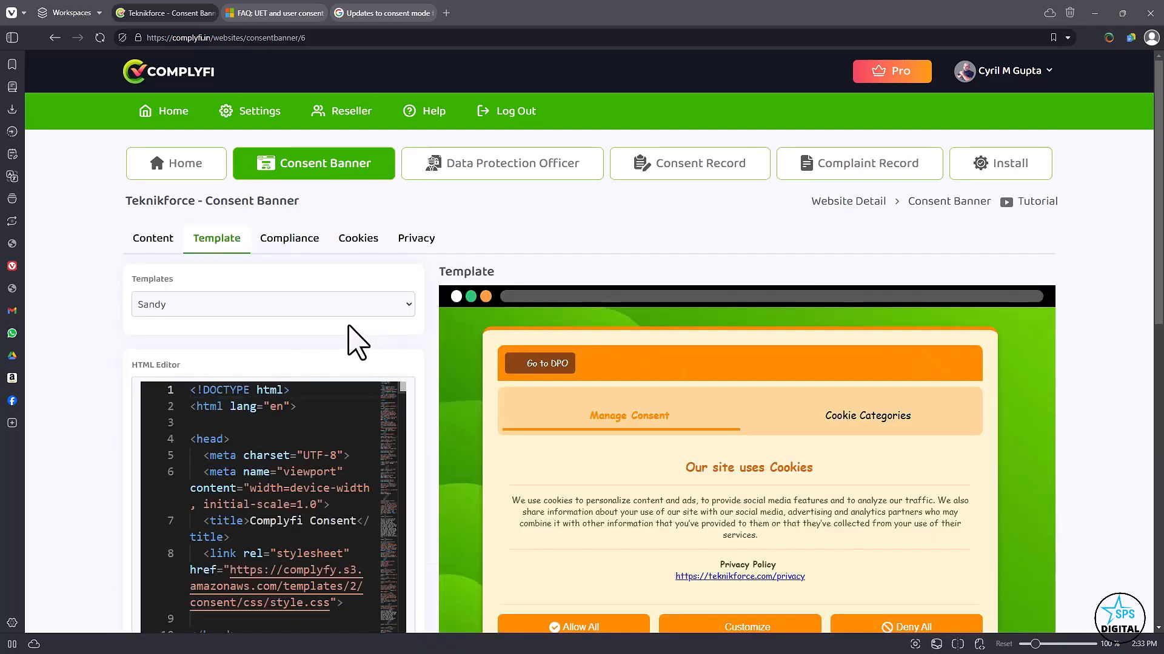
{"action": "scroll", "coordinate": [391, 387], "scroll_direction": "down", "scroll_amount": 2}
{"action": "scroll", "coordinate": [391, 387], "scroll_direction": "up", "scroll_amount": 2}
Try the Neon Grid template in the preview and restore the Deep Navy Blue template.
{"action": "left_click", "coordinate": [310, 304]}
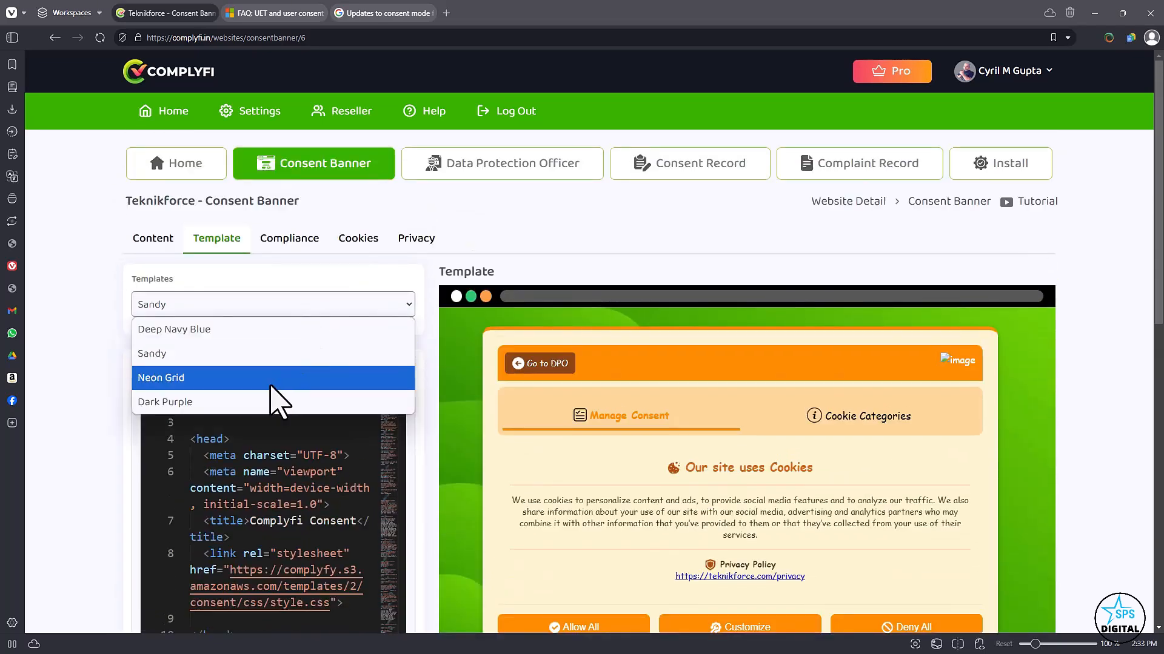
{"action": "left_click", "coordinate": [274, 381]}
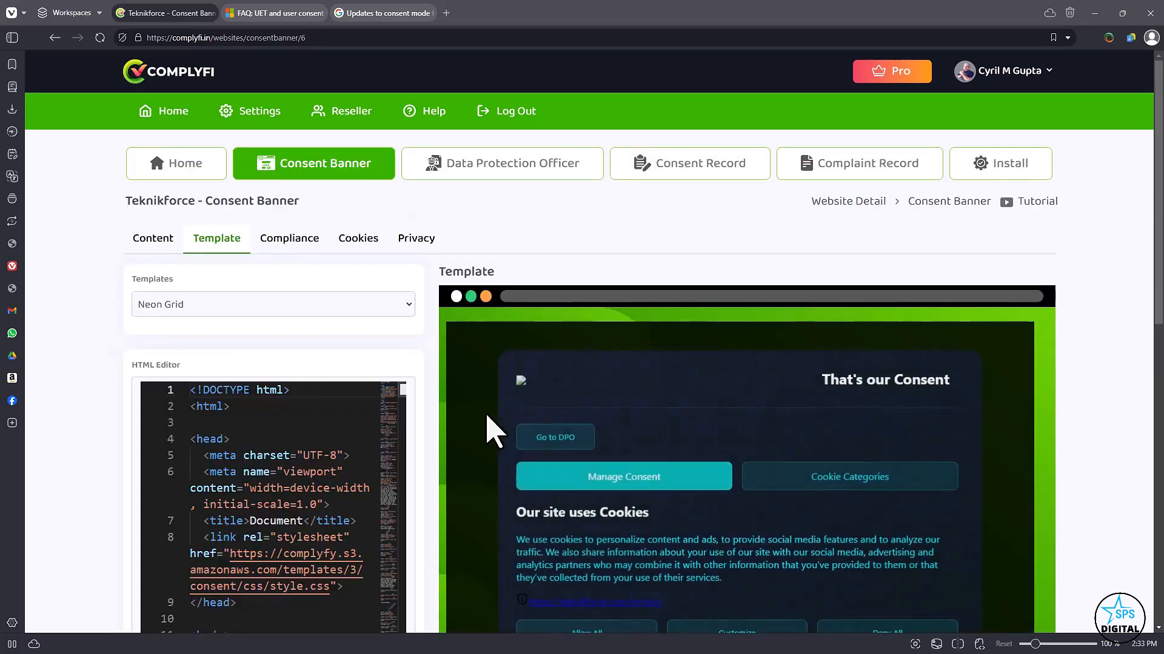
{"action": "scroll", "coordinate": [627, 425], "scroll_direction": "down", "scroll_amount": 3}
{"action": "scroll", "coordinate": [628, 424], "scroll_direction": "up", "scroll_amount": 2}
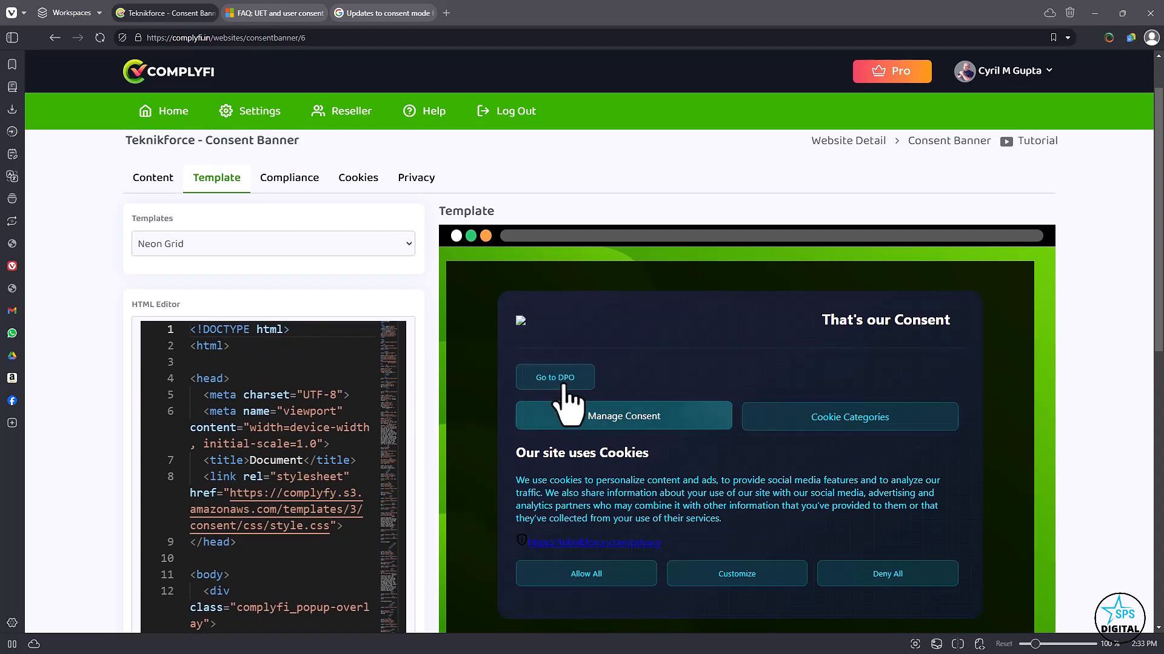
{"action": "left_click", "coordinate": [309, 245]}
{"action": "left_click", "coordinate": [306, 279]}
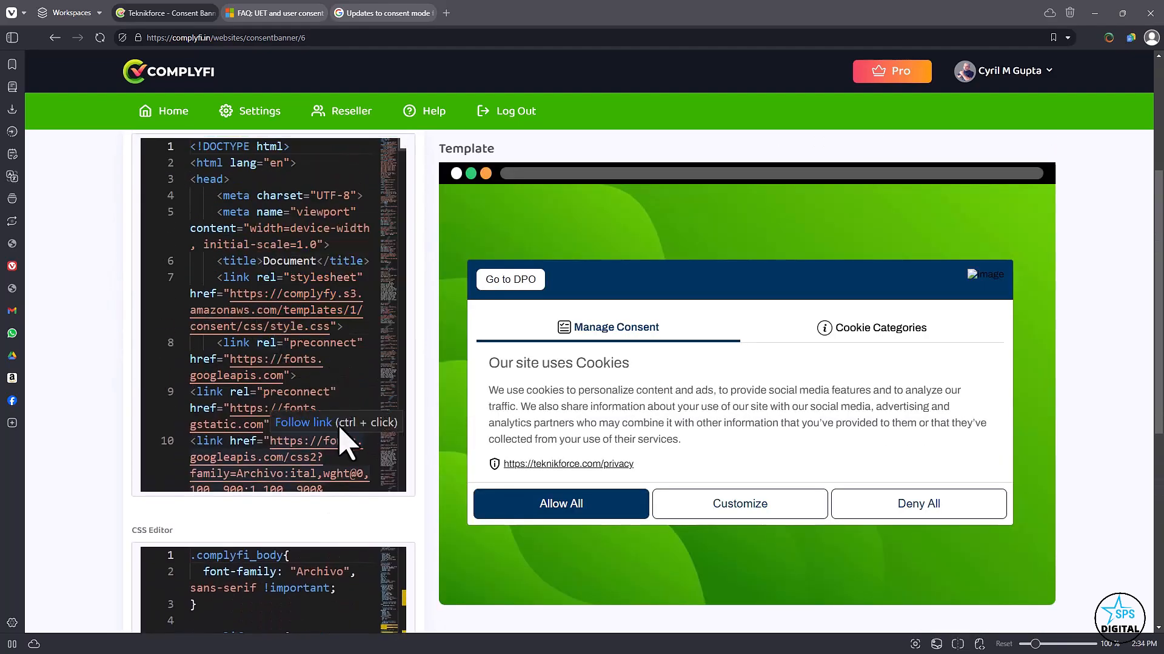
Examine the Deep Navy Blue template's code in the HTML Editor and CSS Editor.
{"action": "scroll", "coordinate": [277, 416], "scroll_direction": "down", "scroll_amount": 3}
{"action": "scroll", "coordinate": [277, 415], "scroll_direction": "down", "scroll_amount": 3}
{"action": "scroll", "coordinate": [290, 518], "scroll_direction": "down", "scroll_amount": 7}
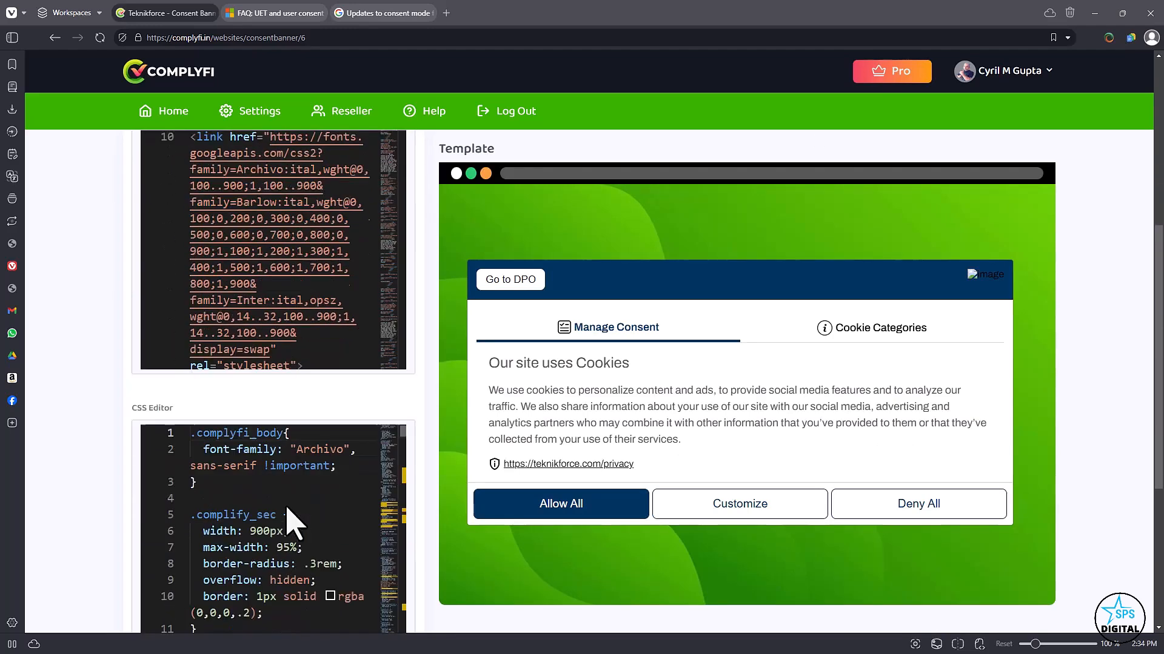
{"action": "scroll", "coordinate": [423, 493], "scroll_direction": "up", "scroll_amount": 6}
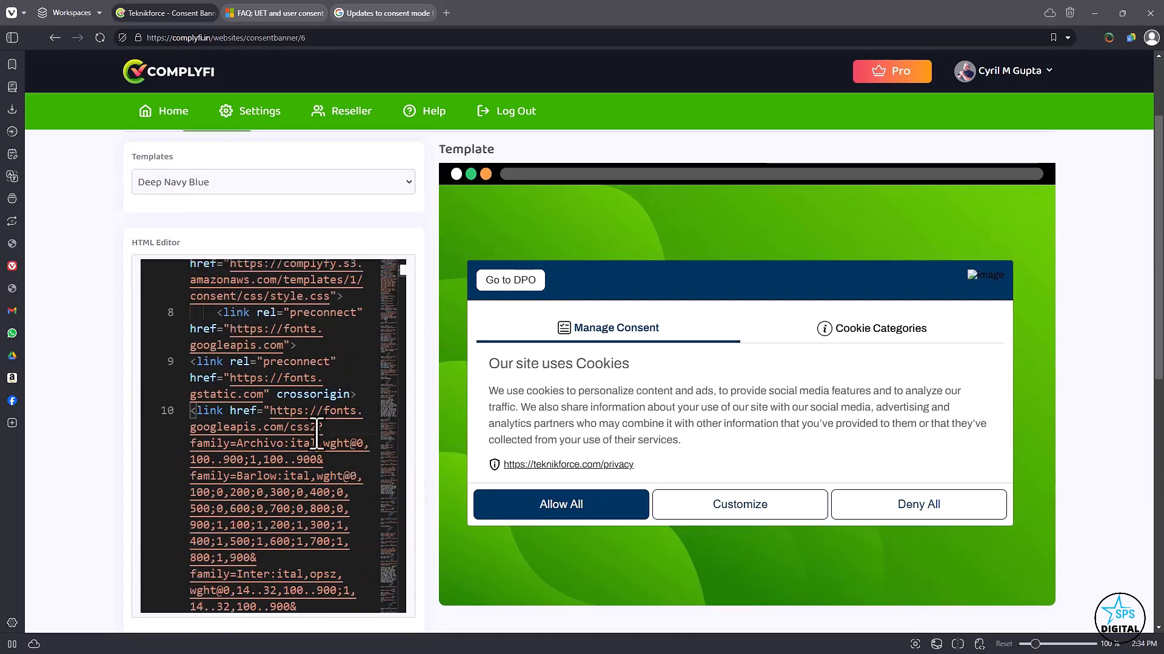
{"action": "scroll", "coordinate": [317, 433], "scroll_direction": "down", "scroll_amount": 10}
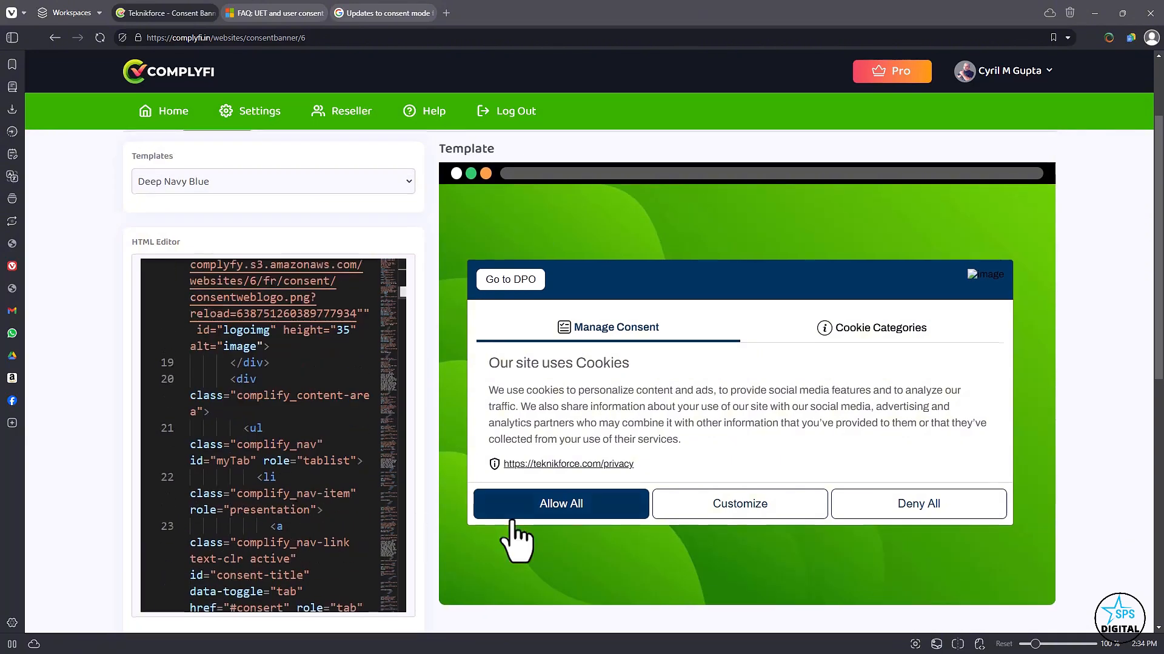
{"action": "scroll", "coordinate": [349, 515], "scroll_direction": "down", "scroll_amount": 3}
{"action": "left_click", "coordinate": [290, 311]}
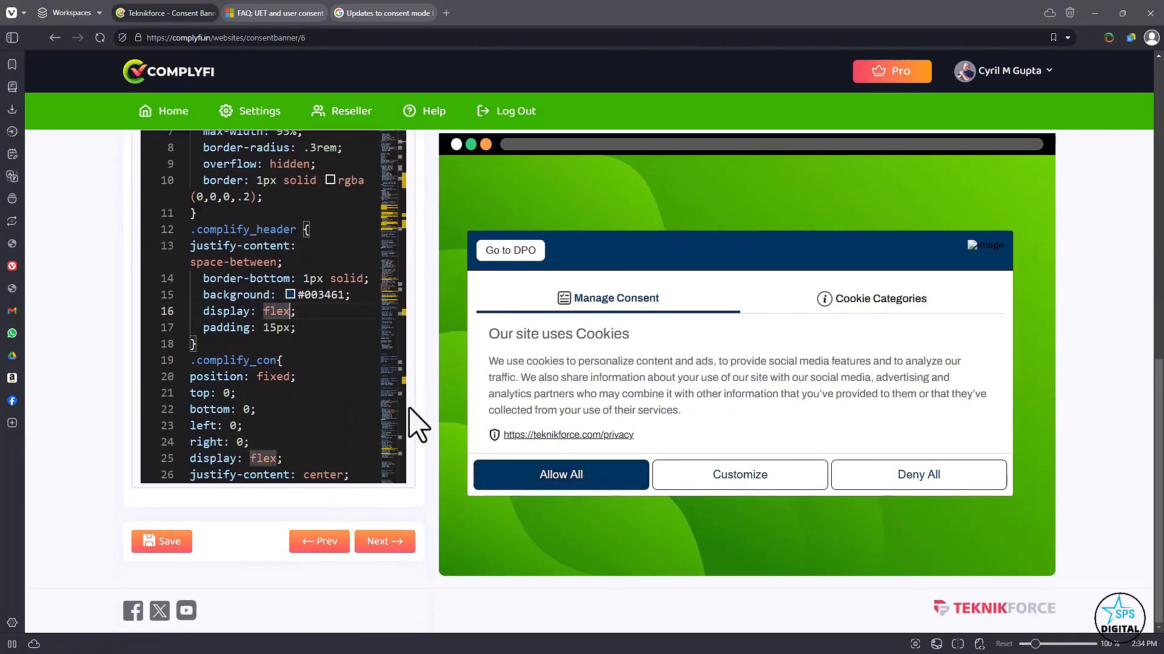
{"action": "scroll", "coordinate": [449, 461], "scroll_direction": "up", "scroll_amount": 2}
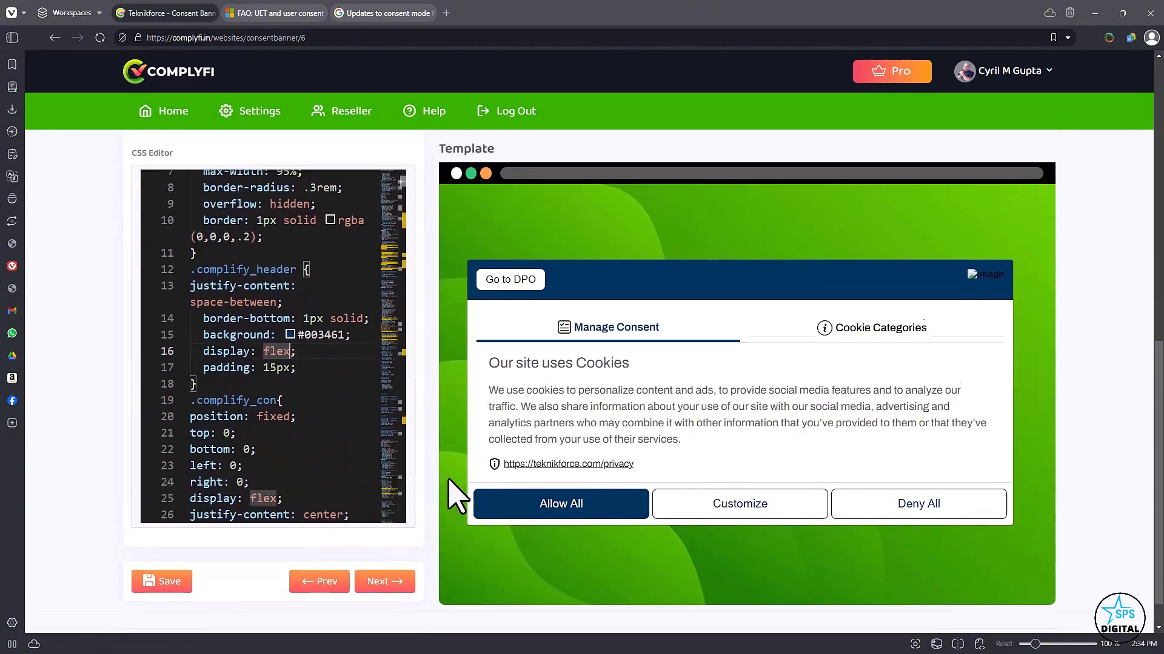
{"action": "scroll", "coordinate": [455, 494], "scroll_direction": "up", "scroll_amount": 2}
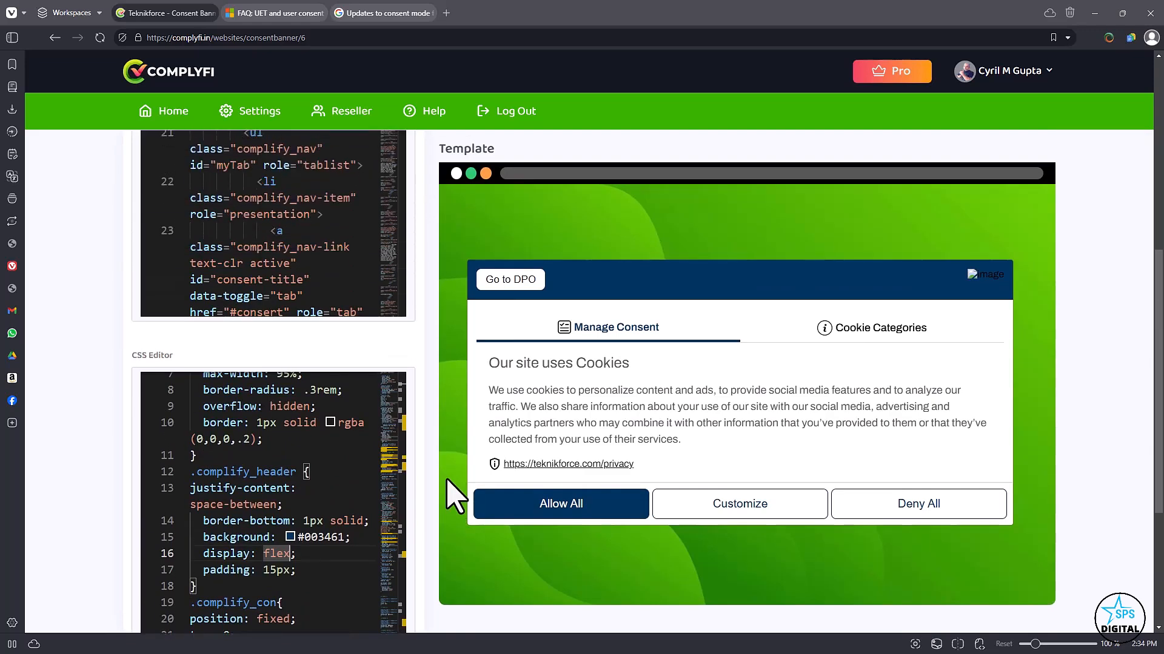
{"action": "scroll", "coordinate": [312, 455], "scroll_direction": "up", "scroll_amount": 2}
{"action": "scroll", "coordinate": [332, 291], "scroll_direction": "up", "scroll_amount": 3}
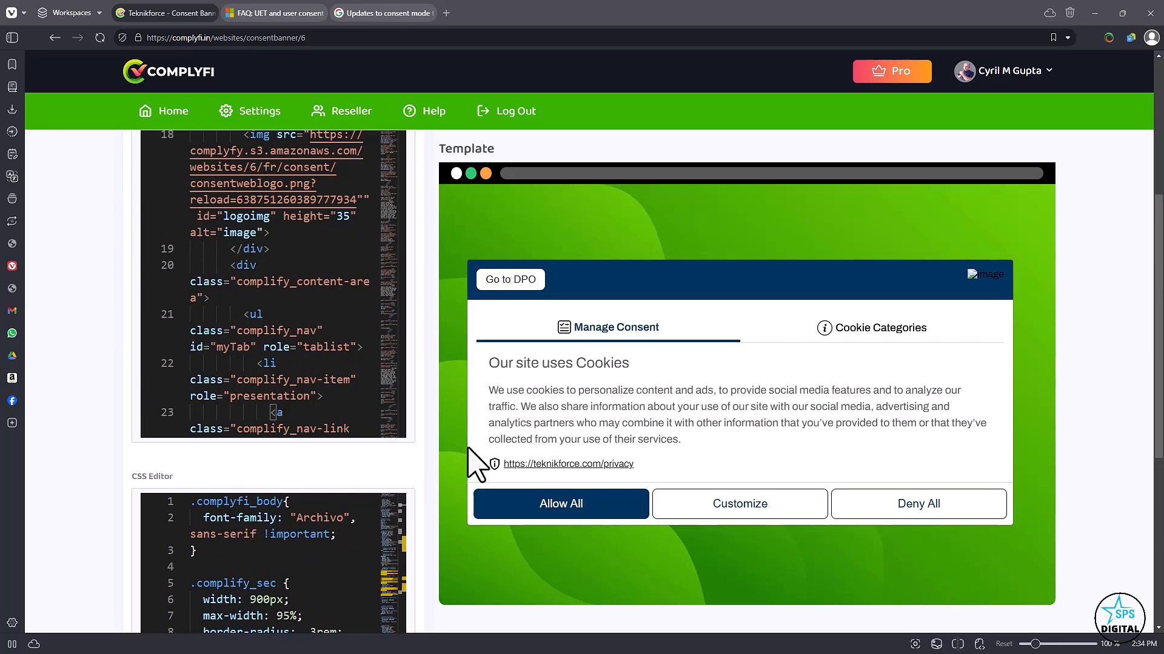
{"action": "scroll", "coordinate": [476, 462], "scroll_direction": "up", "scroll_amount": 5}
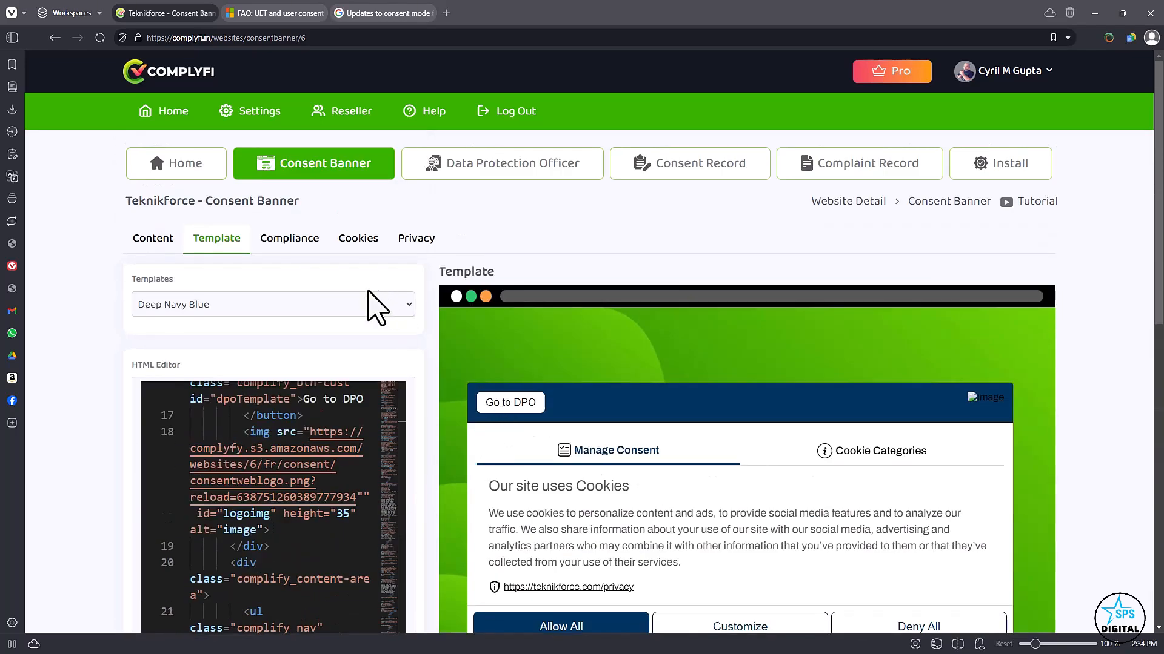
Go to the compliance settings and look through the regions offered for country selection.
{"action": "left_click", "coordinate": [297, 239]}
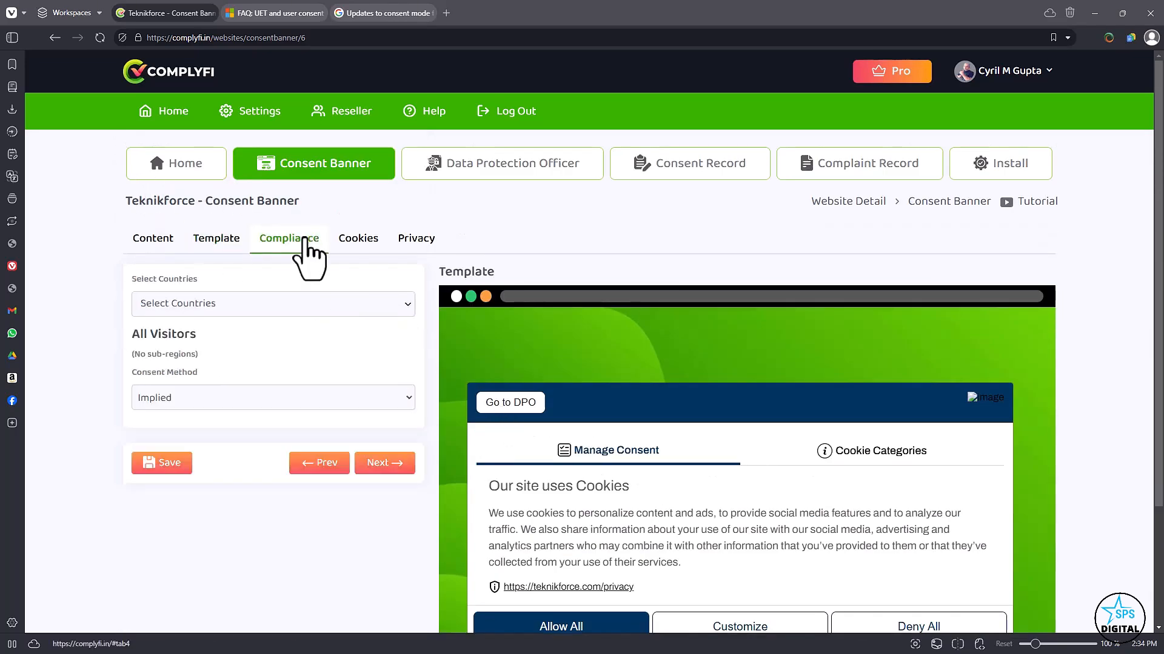
{"action": "left_click", "coordinate": [297, 306]}
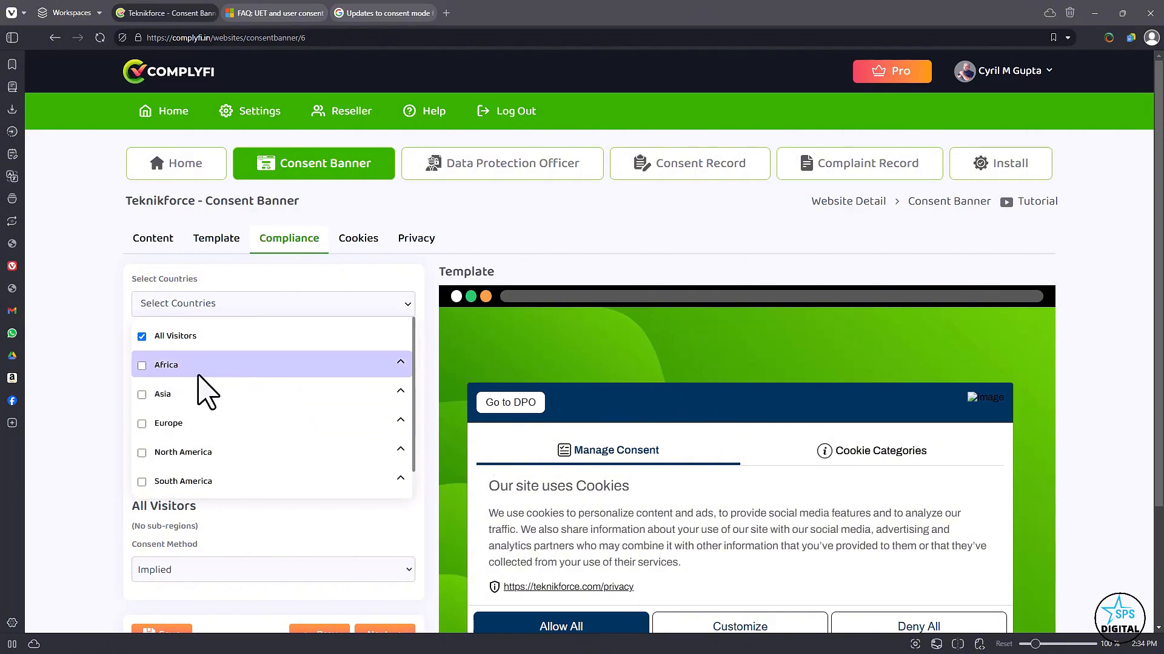
{"action": "scroll", "coordinate": [224, 424], "scroll_direction": "down", "scroll_amount": 1}
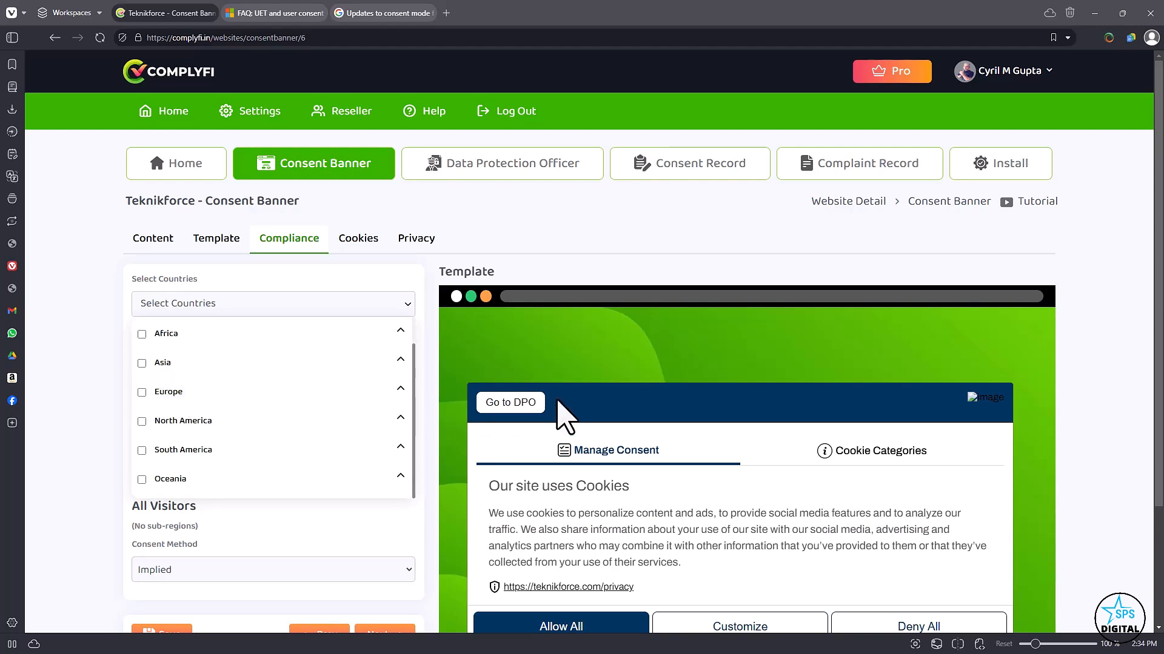
{"action": "scroll", "coordinate": [701, 403], "scroll_direction": "down", "scroll_amount": 3}
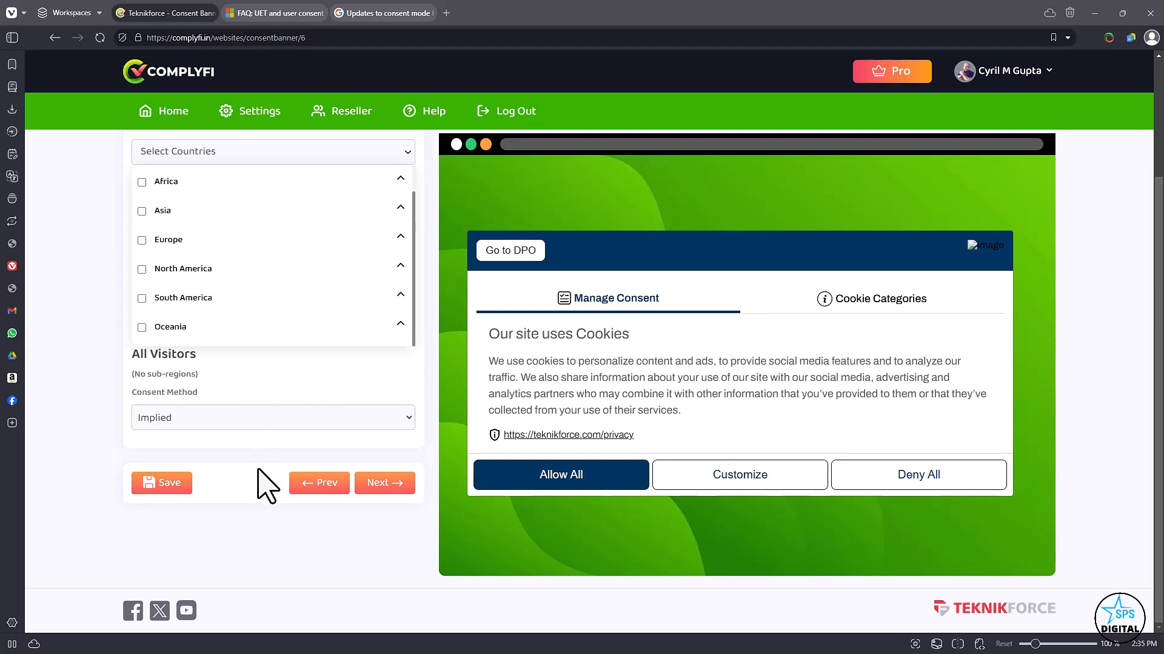
View the Consent Method options for All Visitors, keep Implied, and close the country list.
{"action": "left_click", "coordinate": [264, 422]}
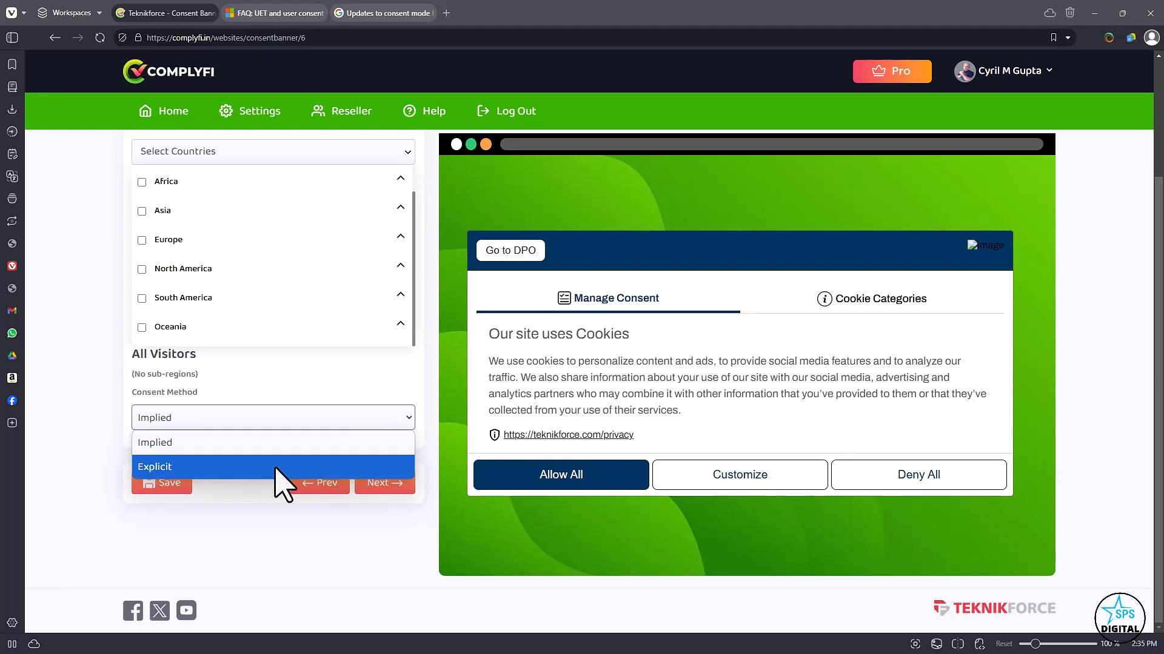
{"action": "left_click", "coordinate": [262, 507]}
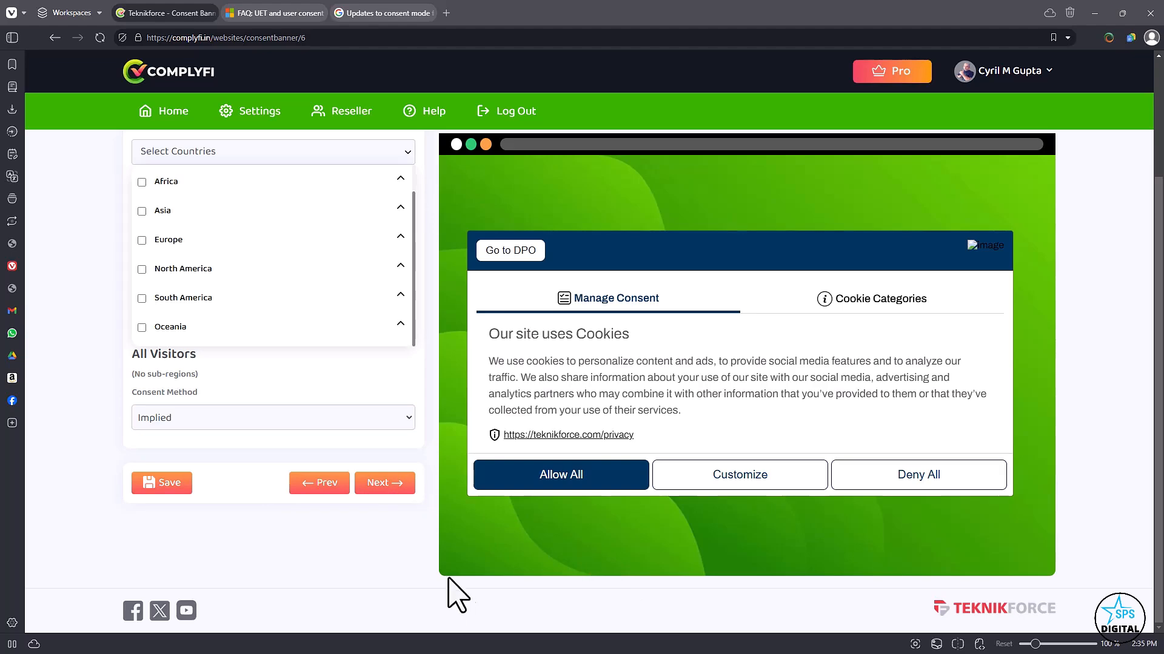
{"action": "scroll", "coordinate": [376, 436], "scroll_direction": "up", "scroll_amount": 2}
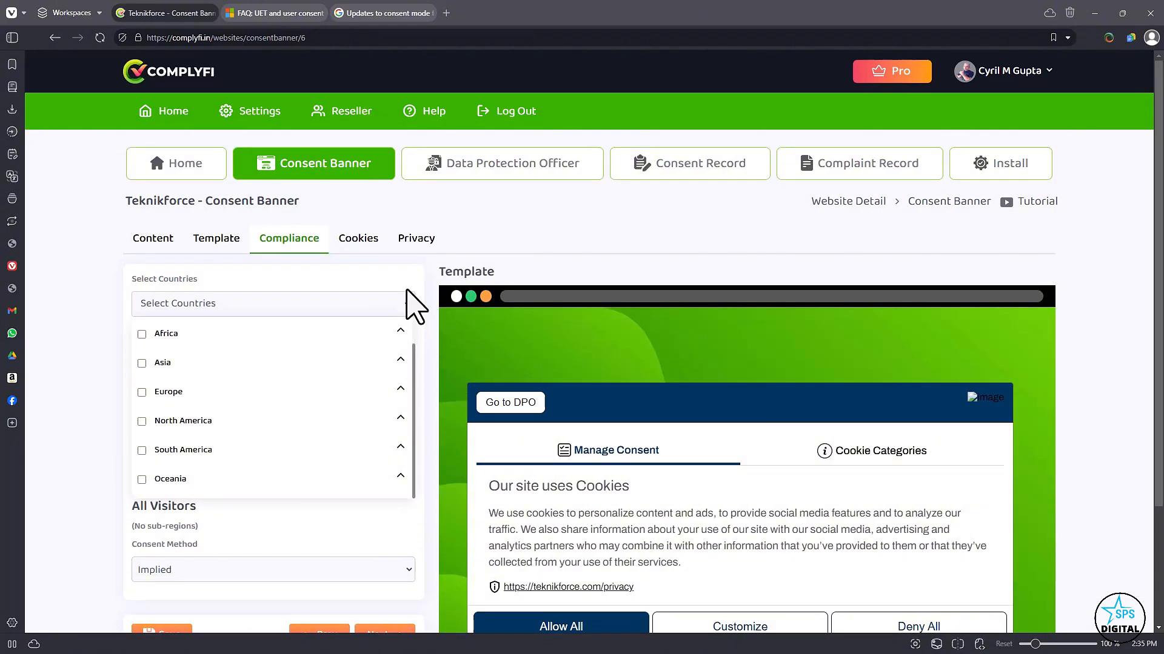
{"action": "left_click", "coordinate": [405, 307]}
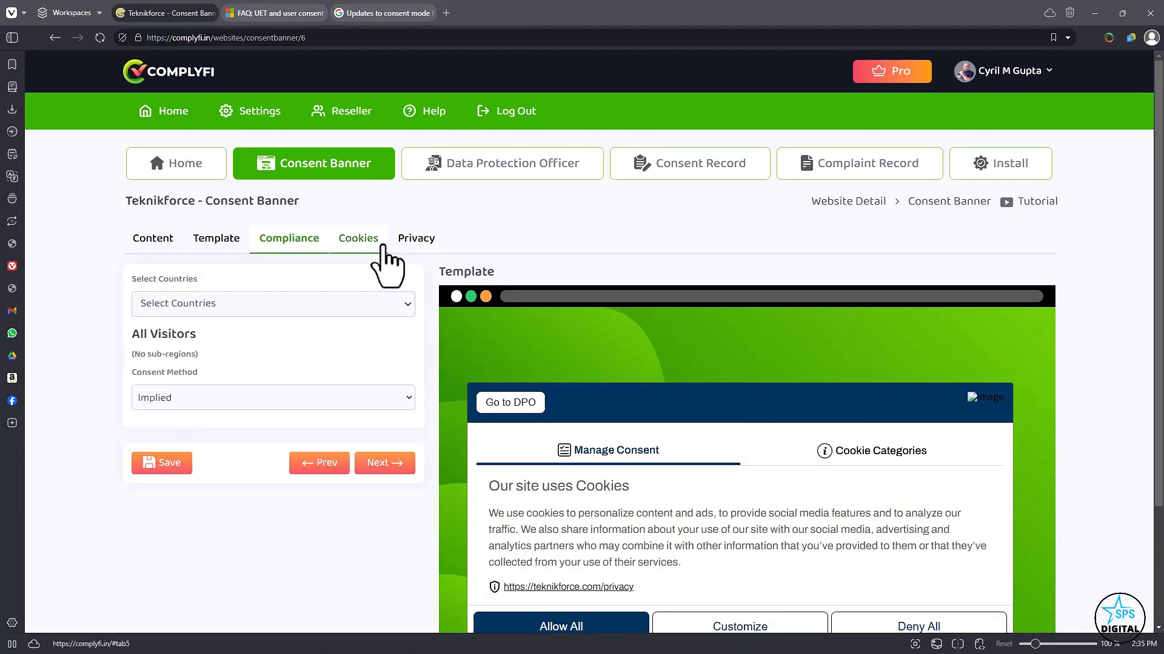
Go to the cookie settings and look over the recorded Analytics and Marketing cookies and the Users Cookies entry.
{"action": "left_click", "coordinate": [358, 238]}
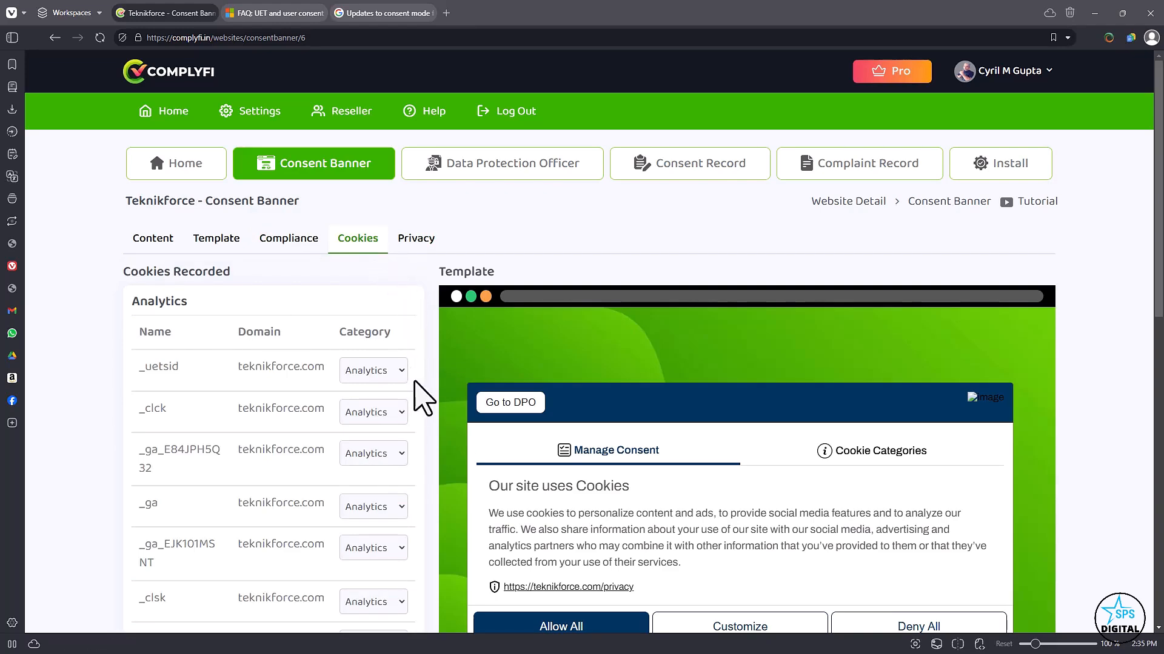
{"action": "scroll", "coordinate": [422, 400], "scroll_direction": "down", "scroll_amount": 8}
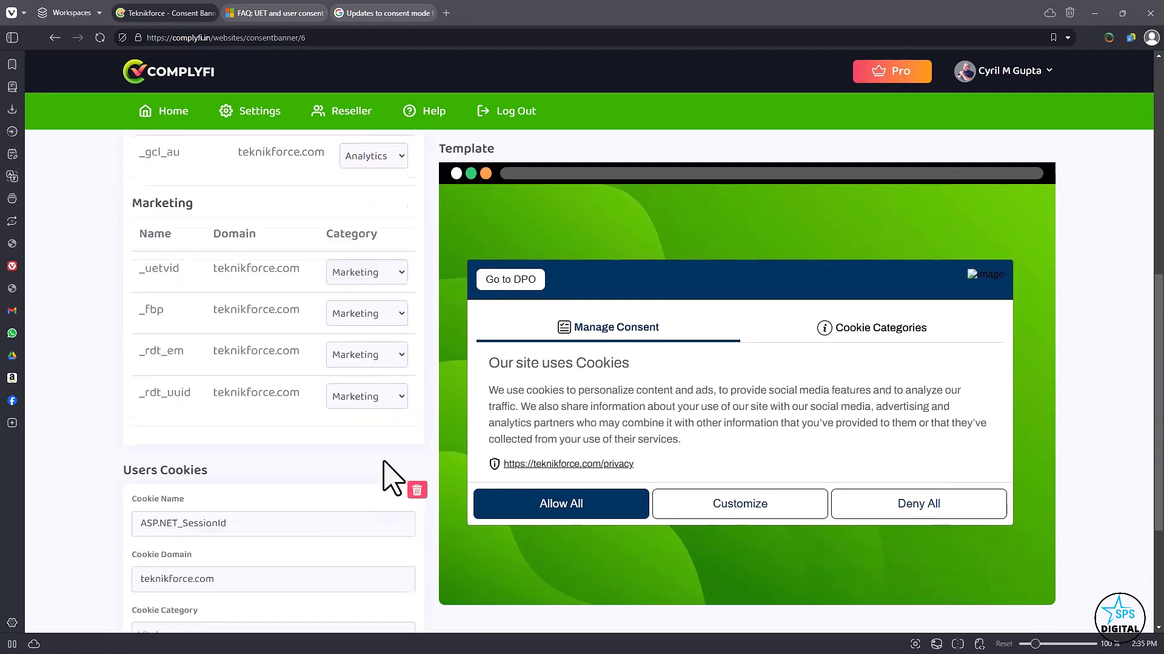
{"action": "scroll", "coordinate": [381, 485], "scroll_direction": "up", "scroll_amount": 8}
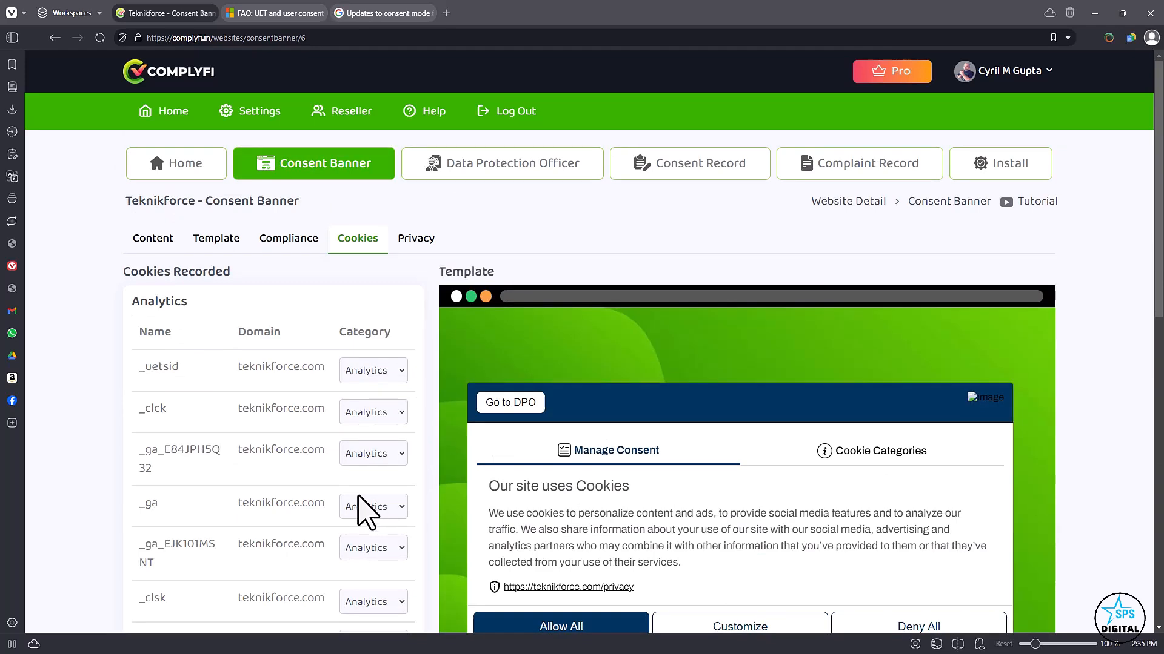
{"action": "scroll", "coordinate": [367, 515], "scroll_direction": "down", "scroll_amount": 5}
{"action": "scroll", "coordinate": [358, 500], "scroll_direction": "down", "scroll_amount": 3}
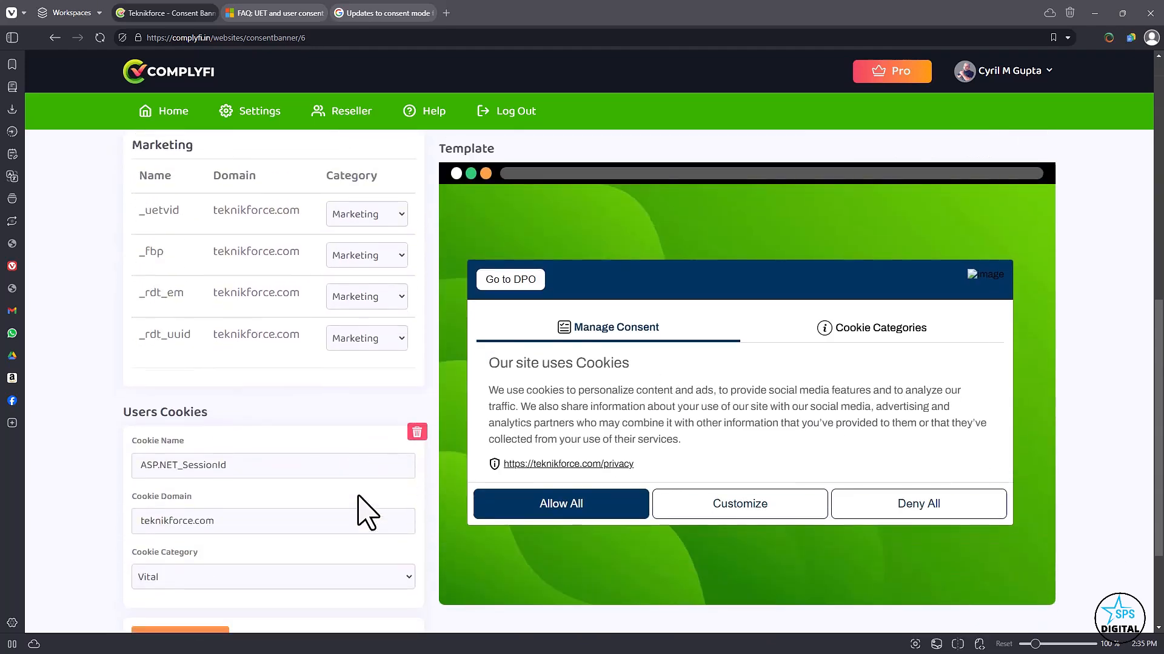
{"action": "scroll", "coordinate": [358, 509], "scroll_direction": "up", "scroll_amount": 8}
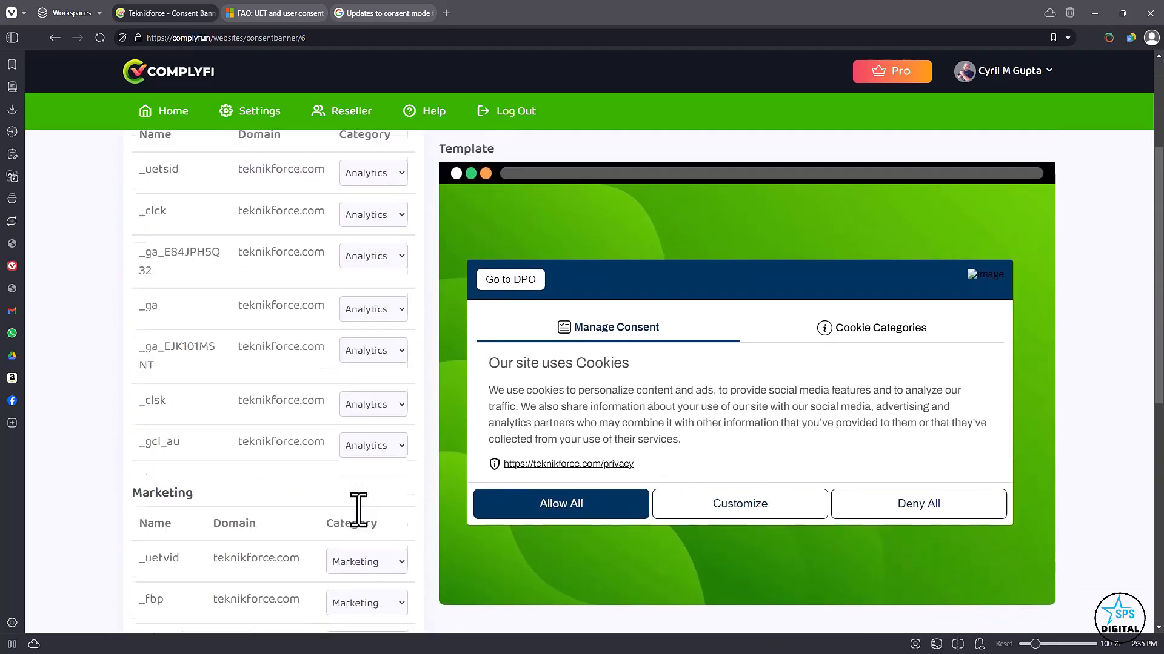
{"action": "scroll", "coordinate": [358, 511], "scroll_direction": "down", "scroll_amount": 3}
{"action": "scroll", "coordinate": [346, 443], "scroll_direction": "down", "scroll_amount": 2}
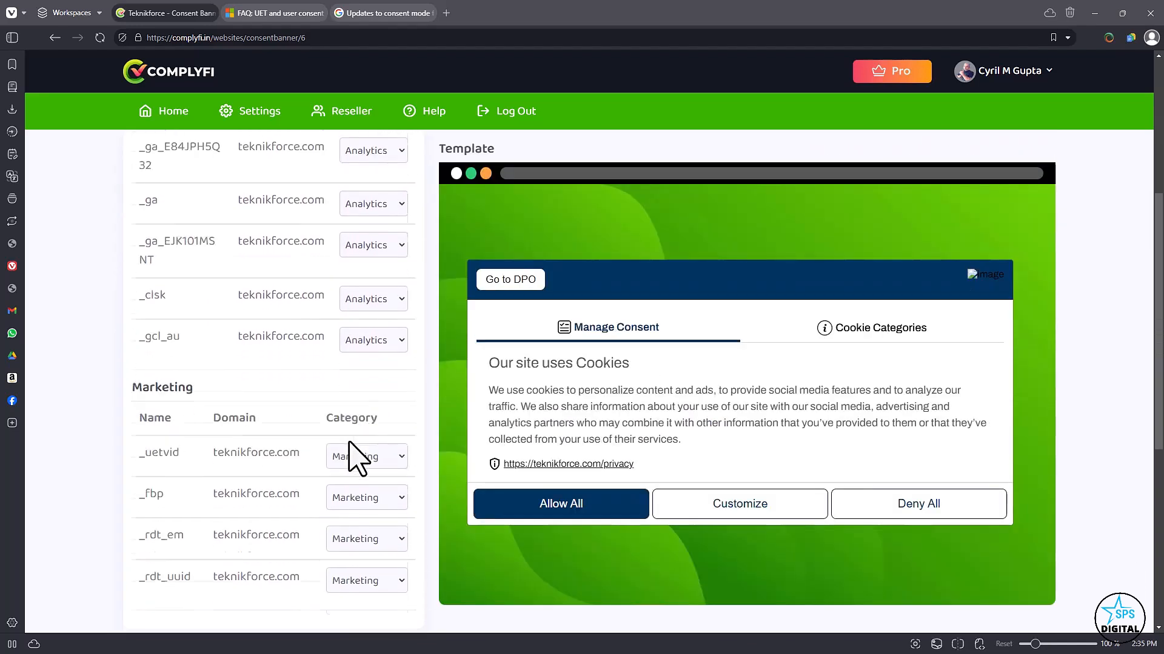
Set the category of the _uetvid cookie in the Marketing list to Vital.
{"action": "scroll", "coordinate": [356, 473], "scroll_direction": "down", "scroll_amount": 1}
{"action": "left_click", "coordinate": [343, 404]}
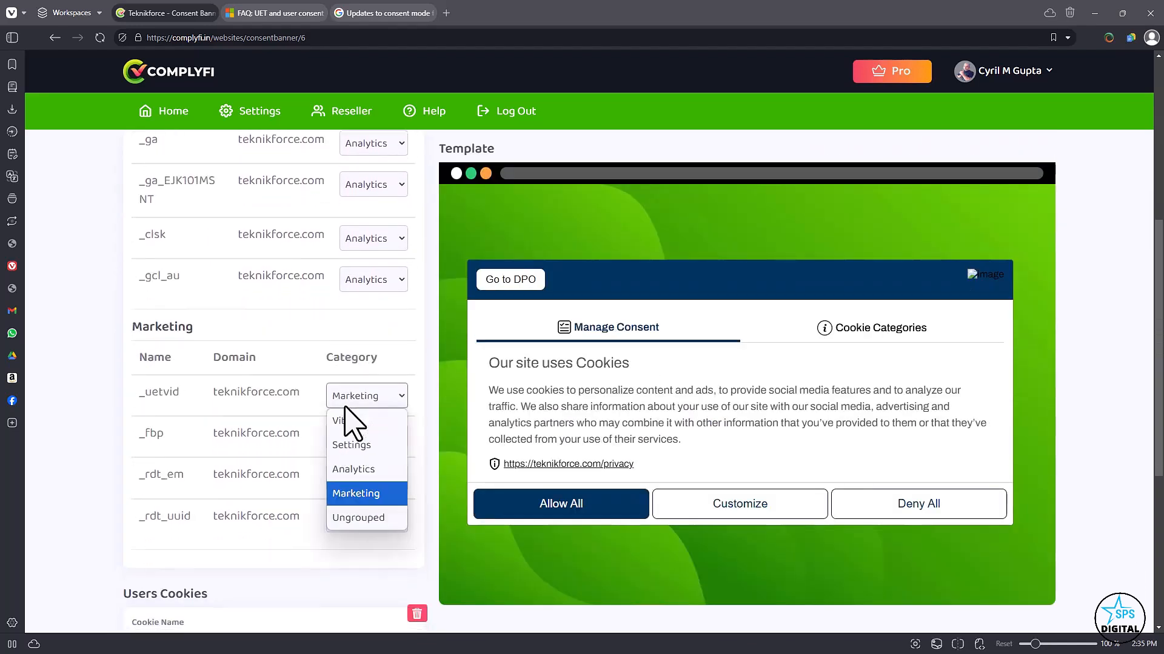
{"action": "left_click", "coordinate": [354, 421]}
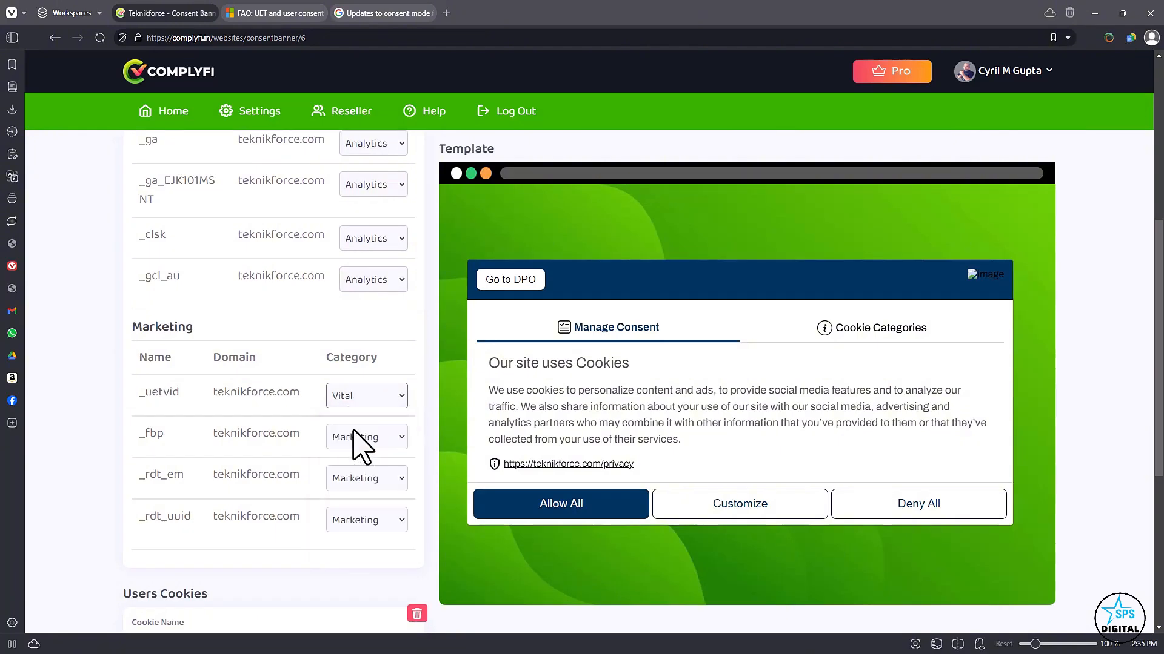
Move the _uetvid cookie into the Vital group and return it to the Marketing group.
{"action": "left_click", "coordinate": [365, 399]}
{"action": "left_click", "coordinate": [300, 556]}
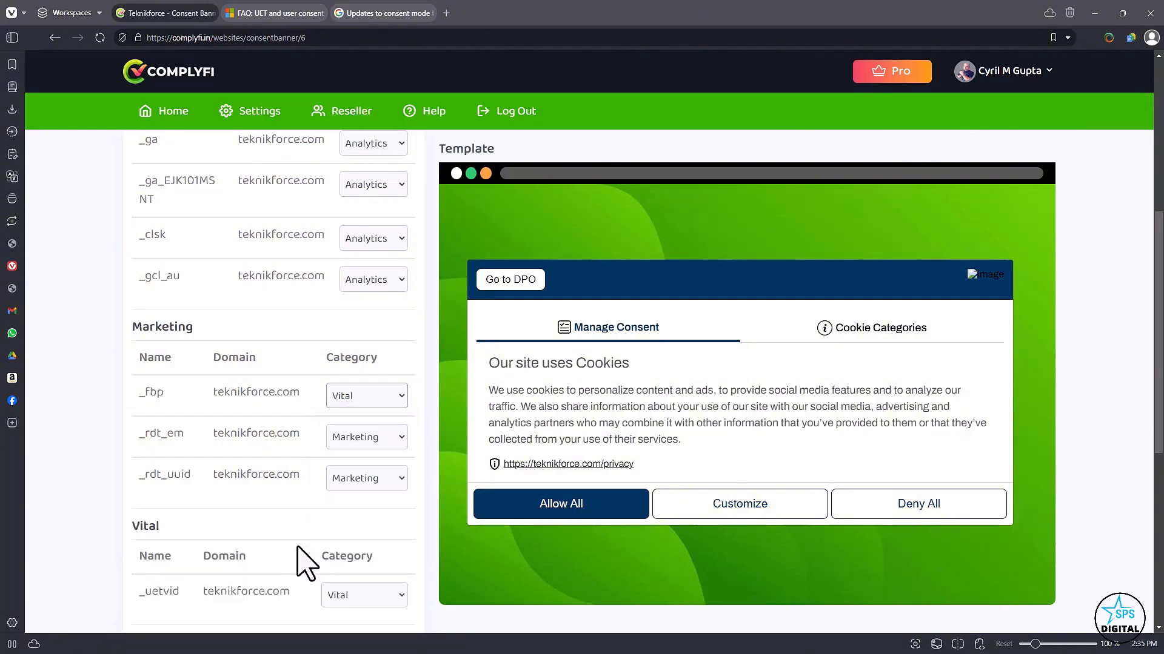
{"action": "left_click", "coordinate": [355, 600]}
{"action": "left_click", "coordinate": [357, 545]}
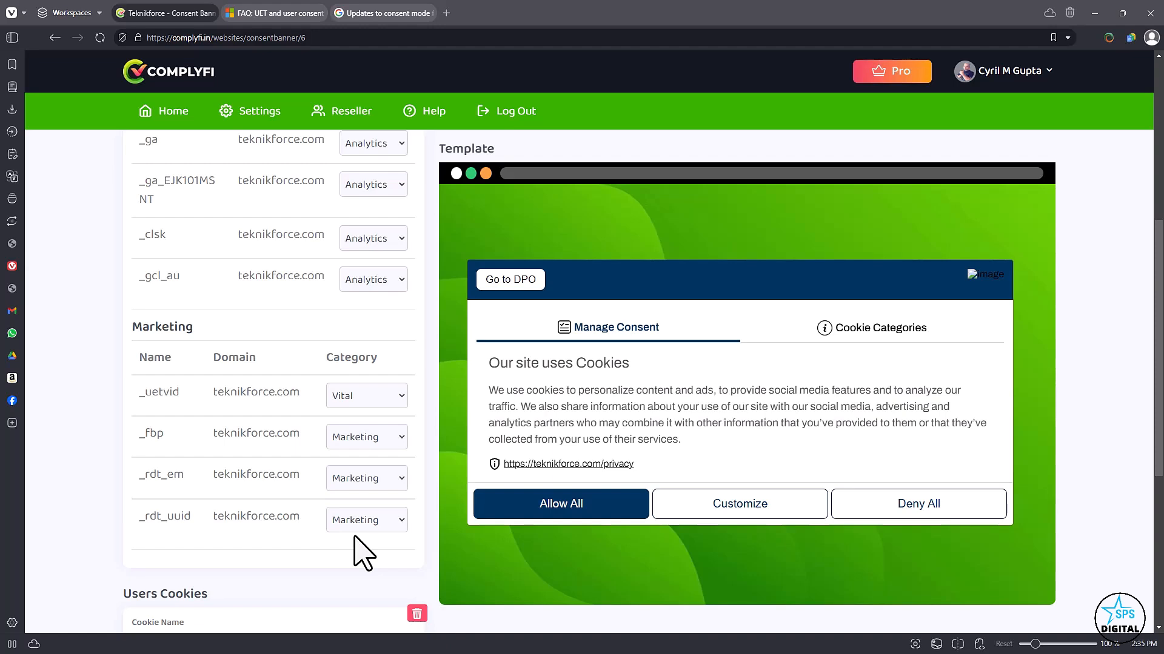
Look over the Users Cookies entry ASP.NET_SessionId and its category options, keeping Vital selected.
{"action": "scroll", "coordinate": [371, 556], "scroll_direction": "down", "scroll_amount": 4}
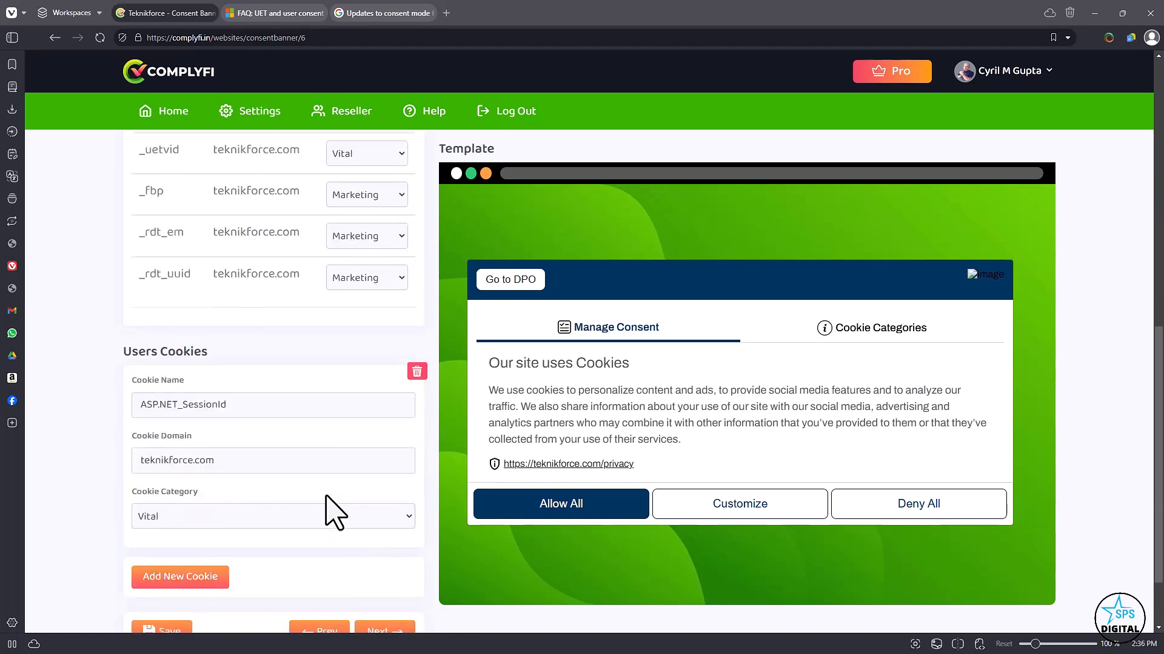
{"action": "double_click", "coordinate": [273, 406]}
{"action": "key", "text": "Tab"}
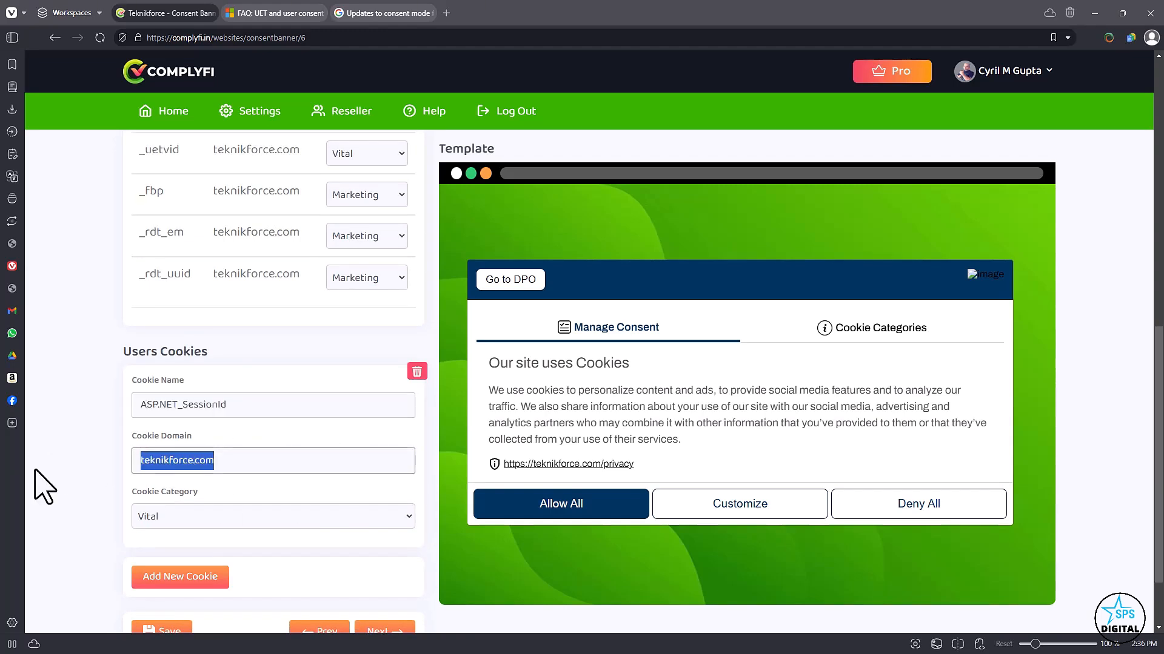
{"action": "left_click", "coordinate": [185, 517]}
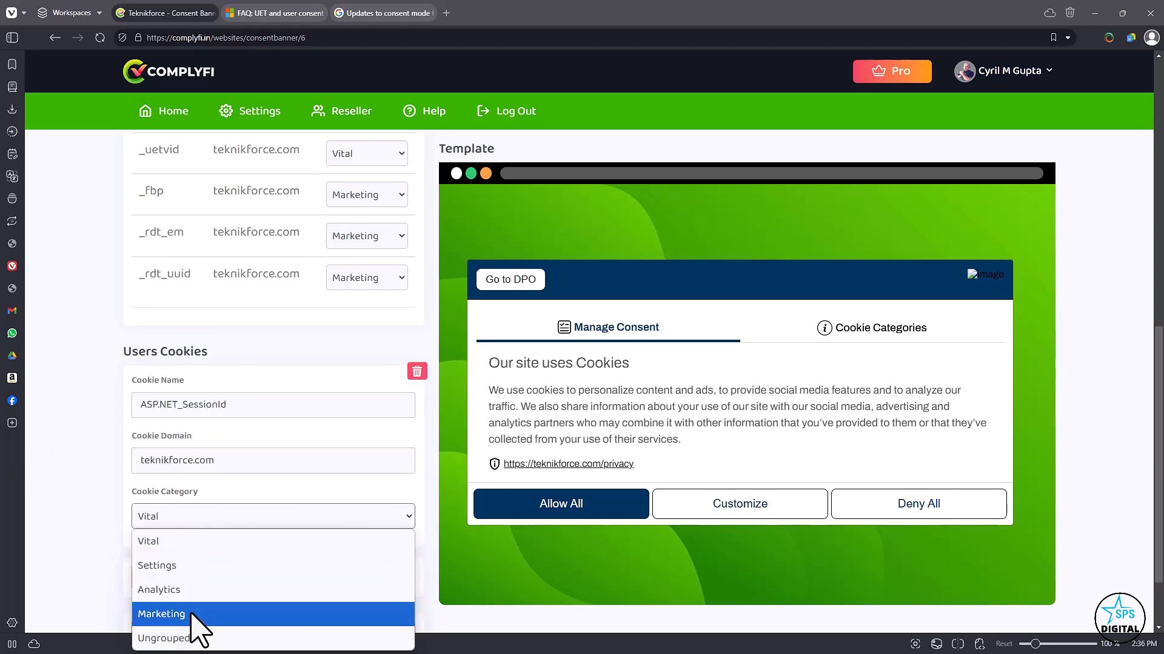
{"action": "left_click", "coordinate": [76, 521]}
{"action": "scroll", "coordinate": [297, 448], "scroll_direction": "up", "scroll_amount": 4}
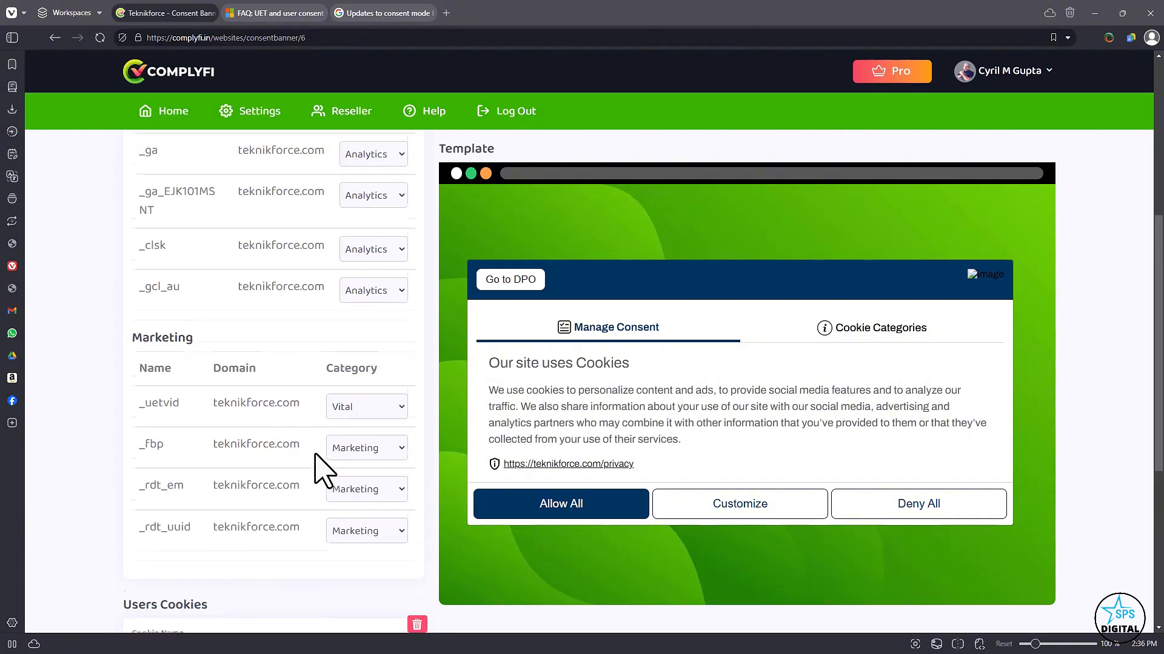
{"action": "scroll", "coordinate": [324, 470], "scroll_direction": "up", "scroll_amount": 6}
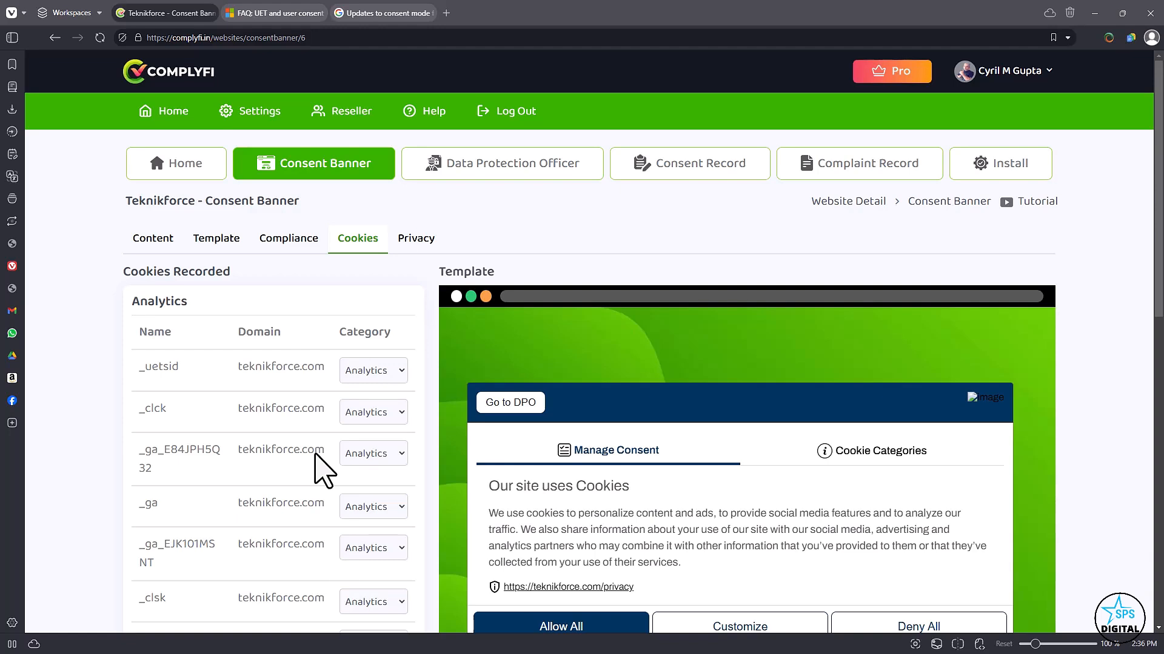
Go to the banner's privacy settings and look over the Show Privacy Control option and the cookie management title texts.
{"action": "left_click", "coordinate": [431, 239]}
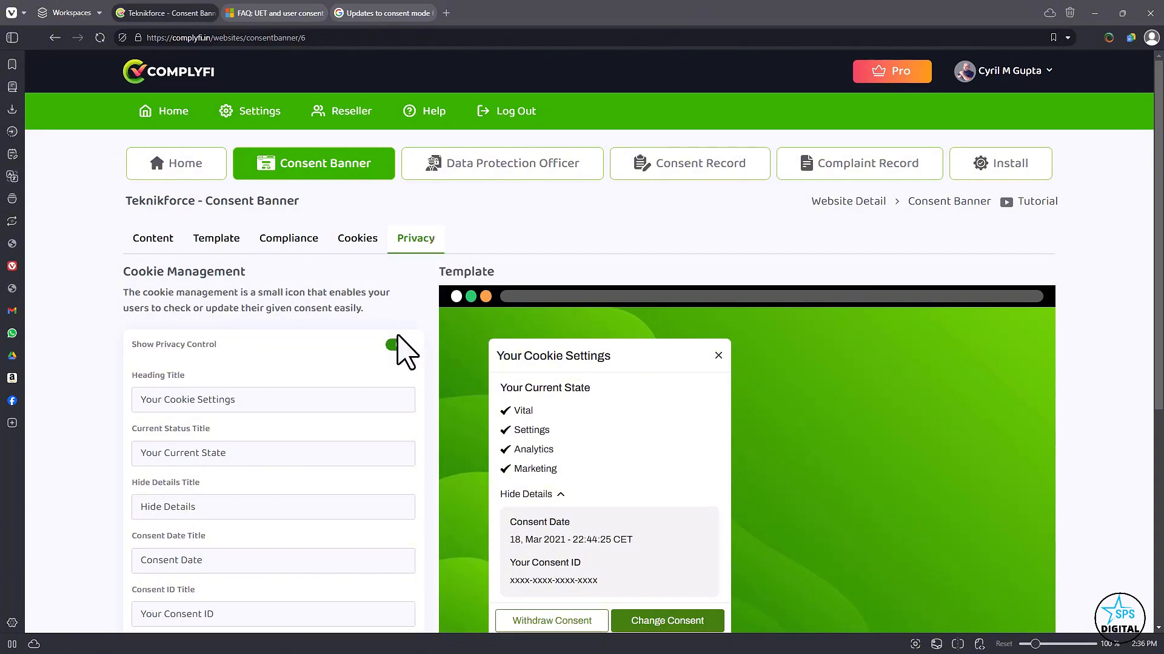
{"action": "scroll", "coordinate": [412, 401], "scroll_direction": "down", "scroll_amount": 3}
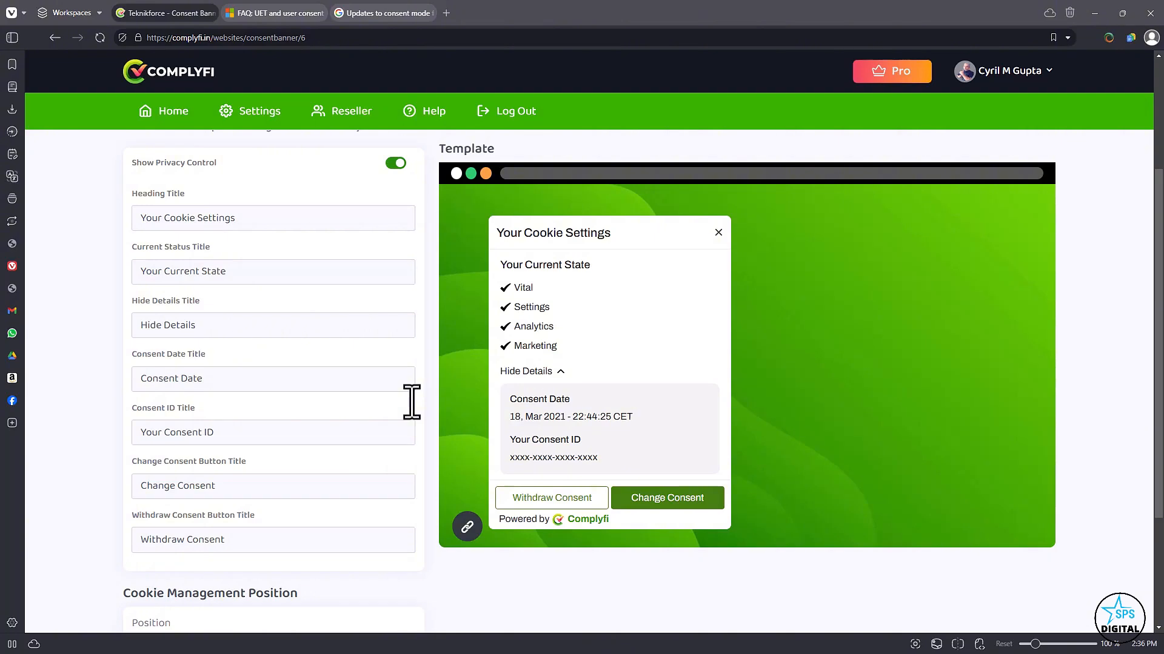
{"action": "scroll", "coordinate": [230, 424], "scroll_direction": "up", "scroll_amount": 3}
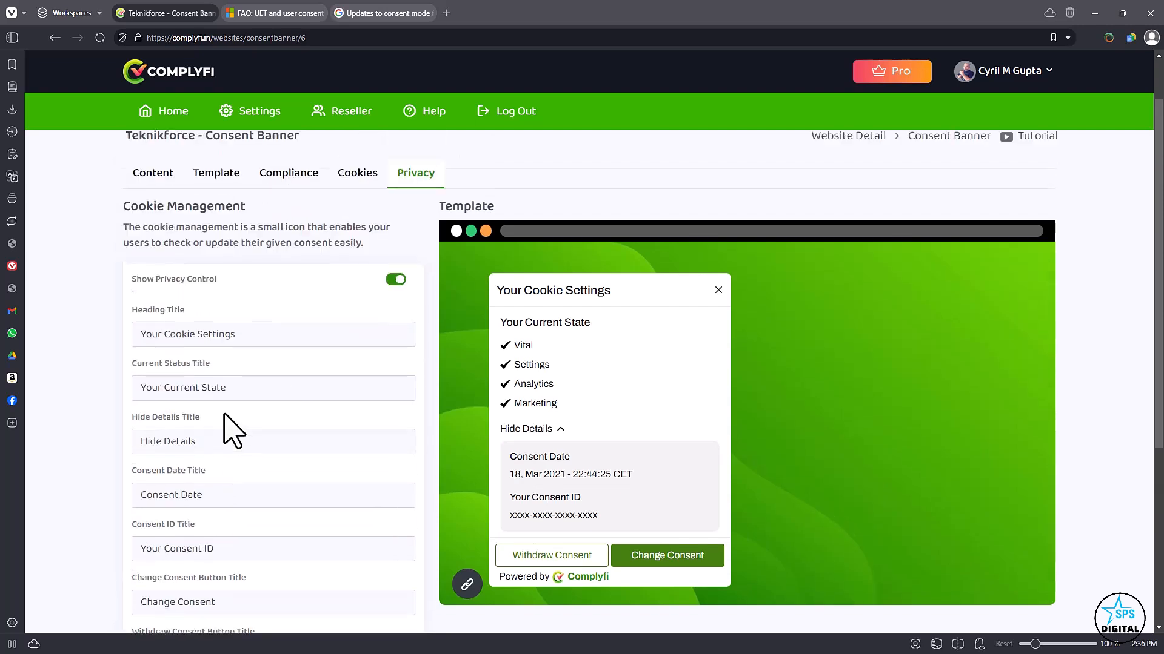
{"action": "left_click_drag", "start_coordinate": [148, 293], "coordinate": [251, 297]}
{"action": "left_click", "coordinate": [250, 291]}
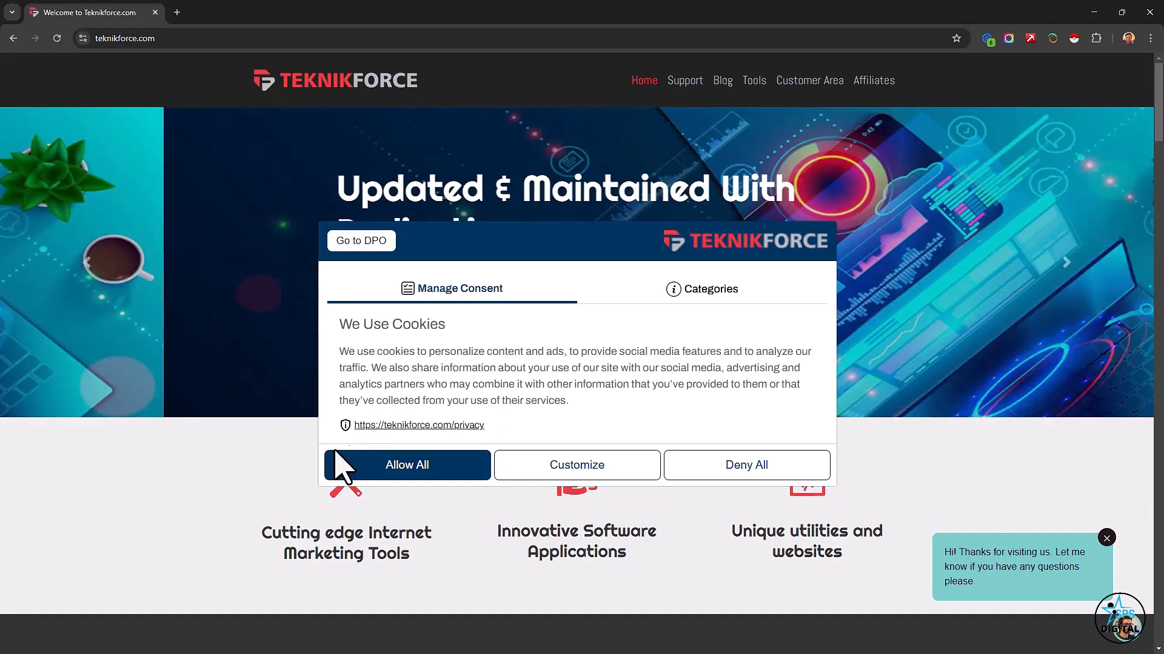
Switch to the Teknikforce website in Chrome, allow all cookies, and open the cookie settings widget.
{"action": "scroll", "coordinate": [148, 600], "scroll_direction": "down", "scroll_amount": 4}
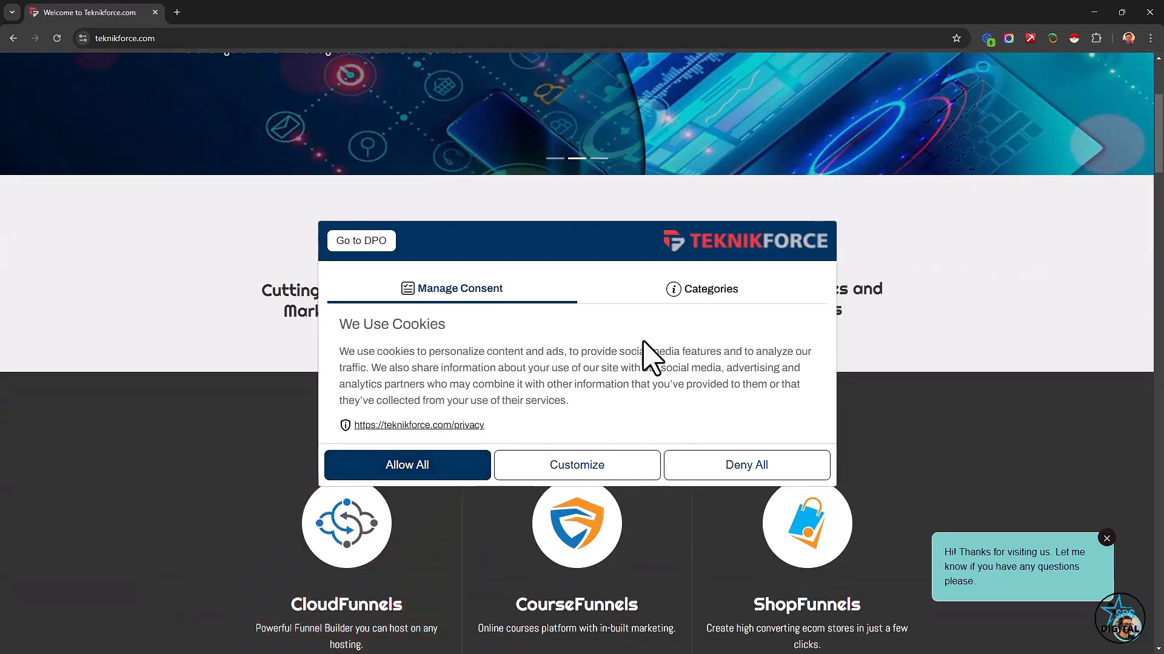
{"action": "left_click", "coordinate": [453, 470]}
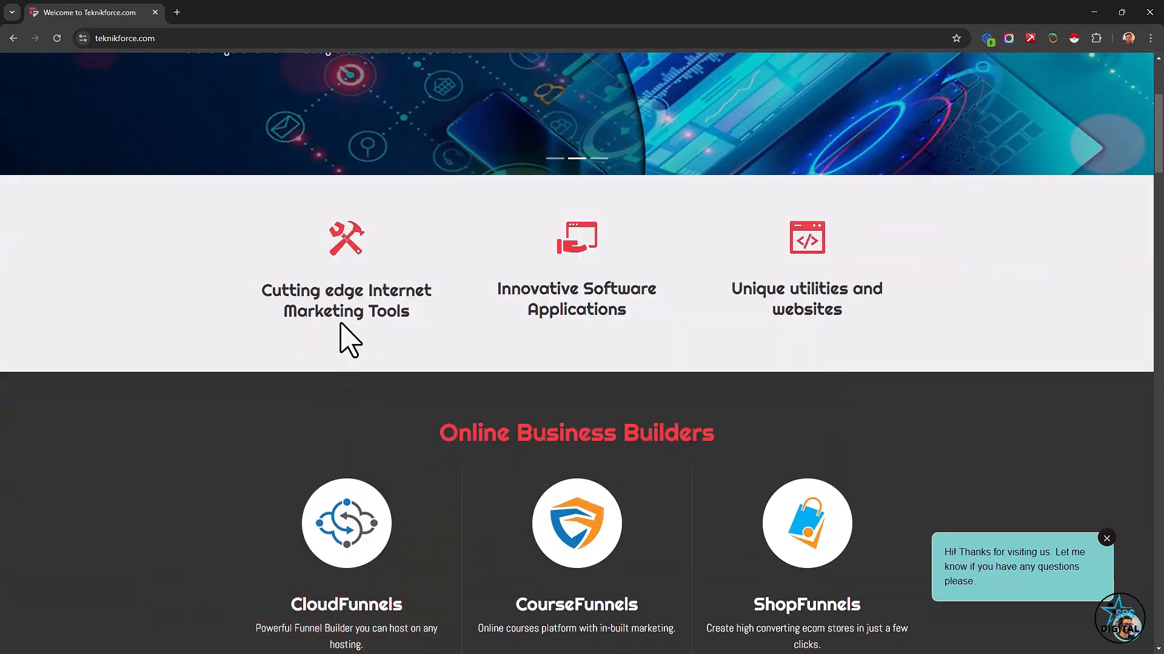
{"action": "scroll", "coordinate": [202, 519], "scroll_direction": "up", "scroll_amount": 5}
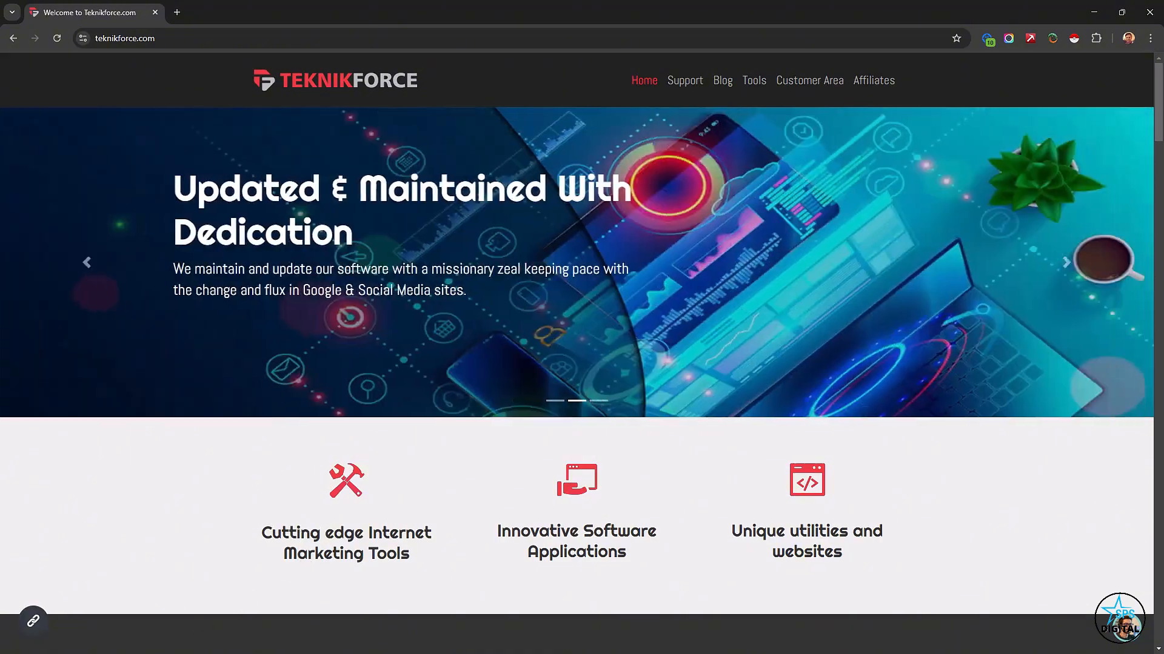
{"action": "left_click", "coordinate": [34, 621]}
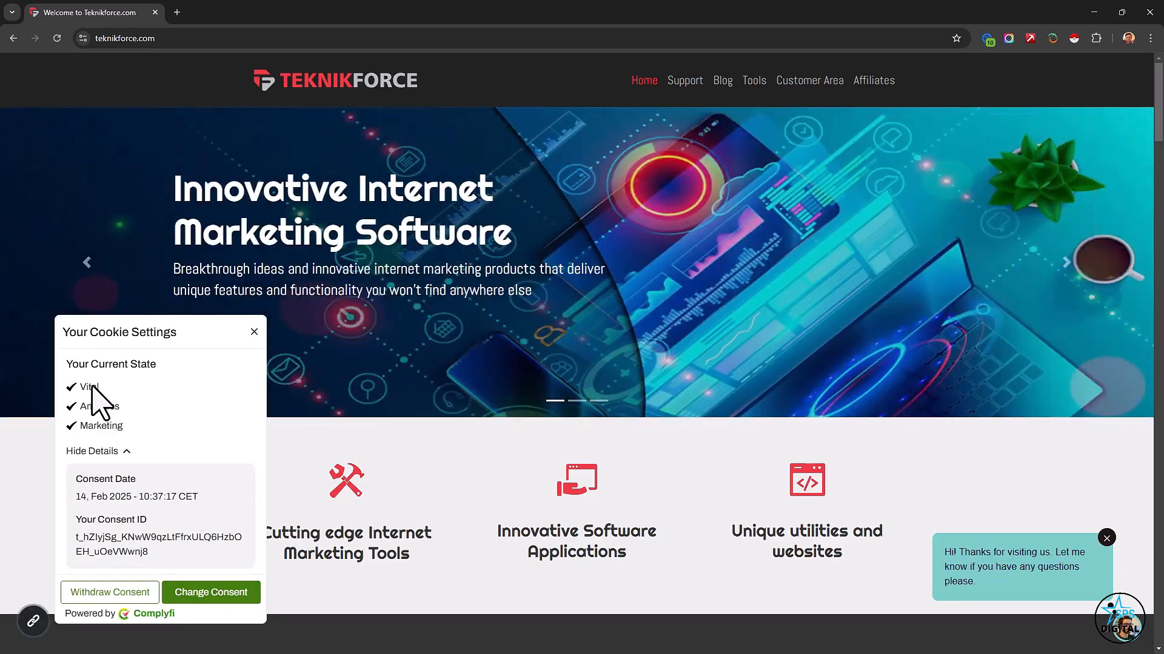
Examine the consented categories and the consent ID in Your Cookie Settings, collapsing and re-expanding the details.
{"action": "left_click_drag", "start_coordinate": [96, 387], "coordinate": [106, 431]}
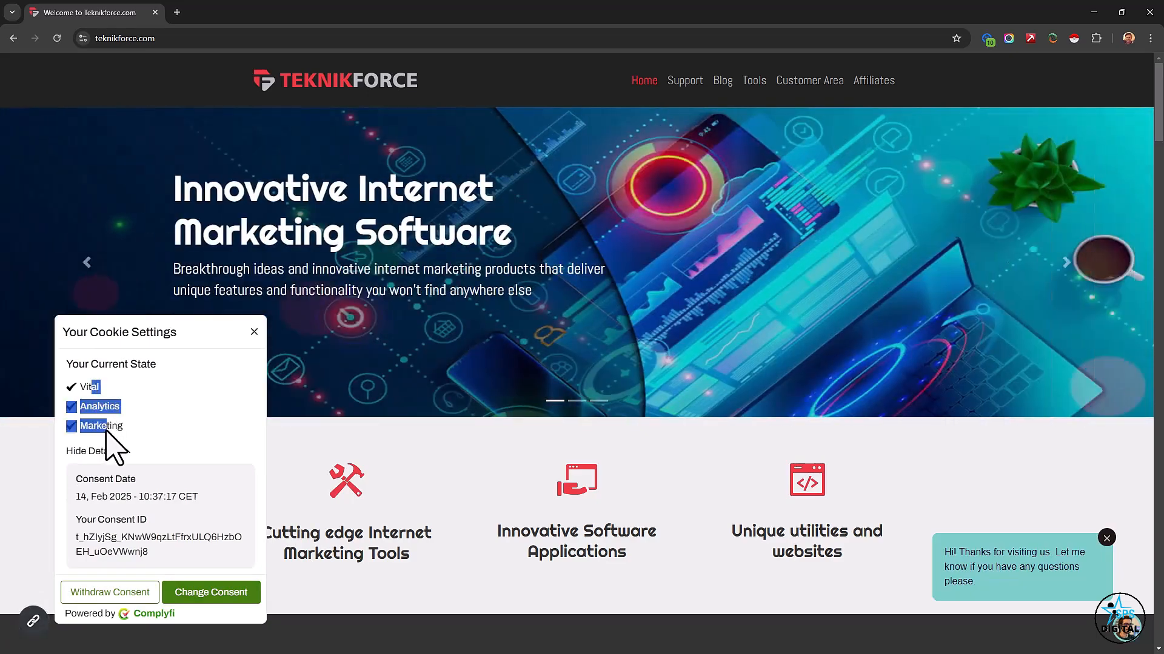
{"action": "left_click", "coordinate": [104, 427]}
{"action": "left_click_drag", "start_coordinate": [90, 391], "coordinate": [116, 422]}
{"action": "left_click", "coordinate": [117, 422]}
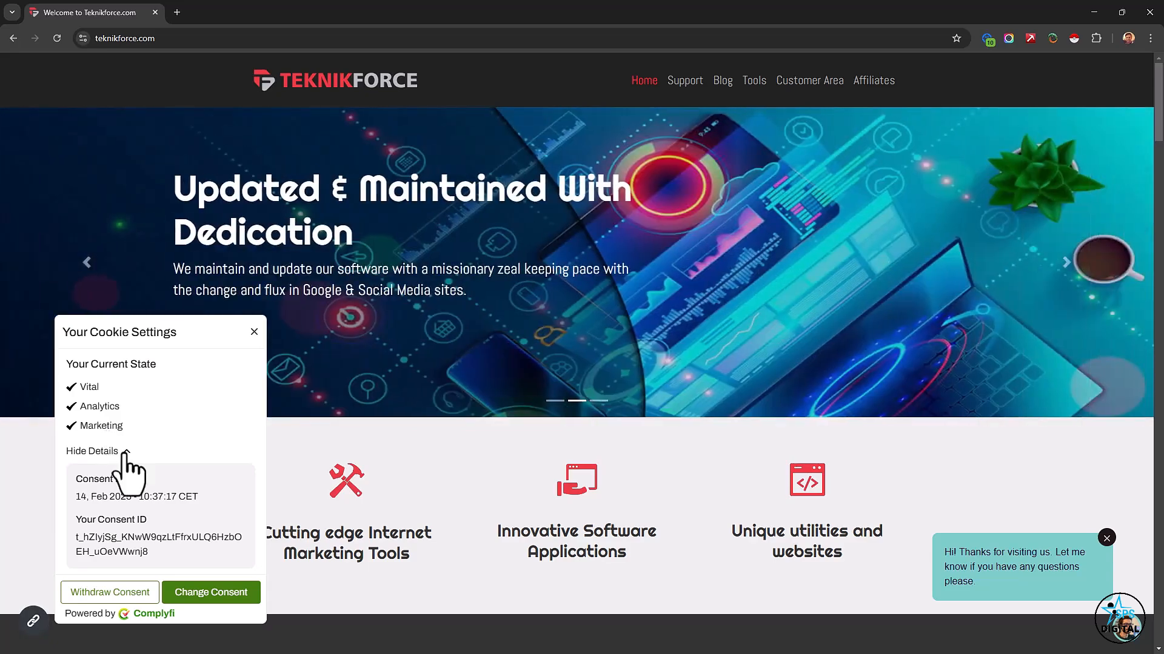
{"action": "double_click", "coordinate": [124, 452]}
{"action": "double_click", "coordinate": [121, 577]}
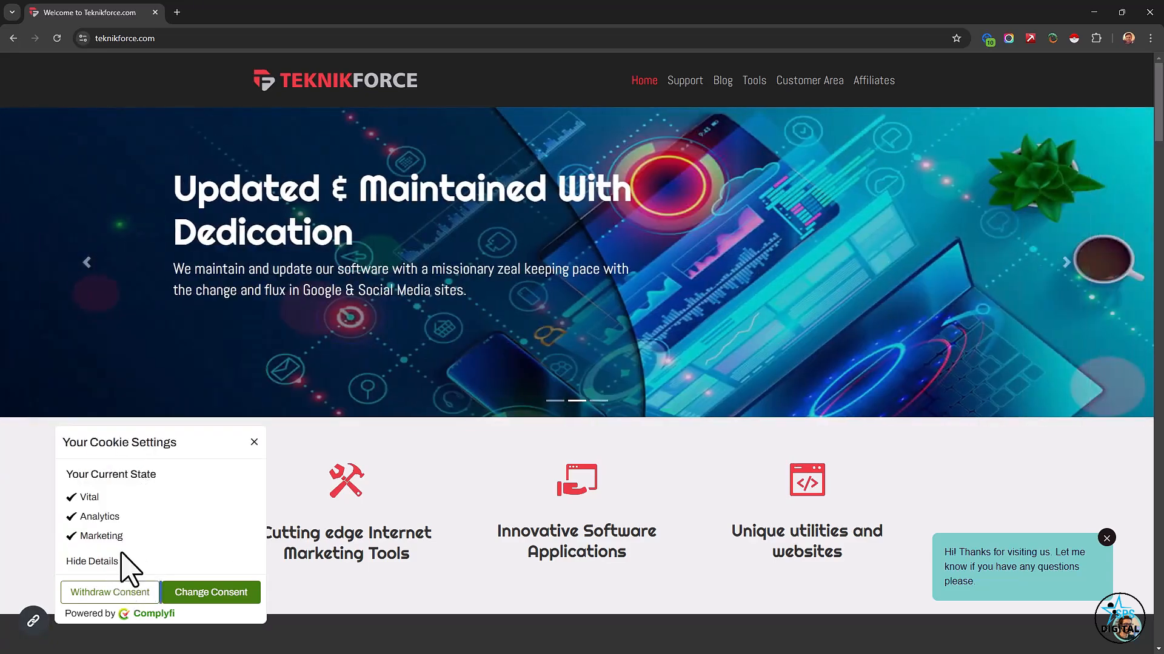
{"action": "left_click", "coordinate": [124, 562]}
{"action": "left_click_drag", "start_coordinate": [122, 537], "coordinate": [163, 556]}
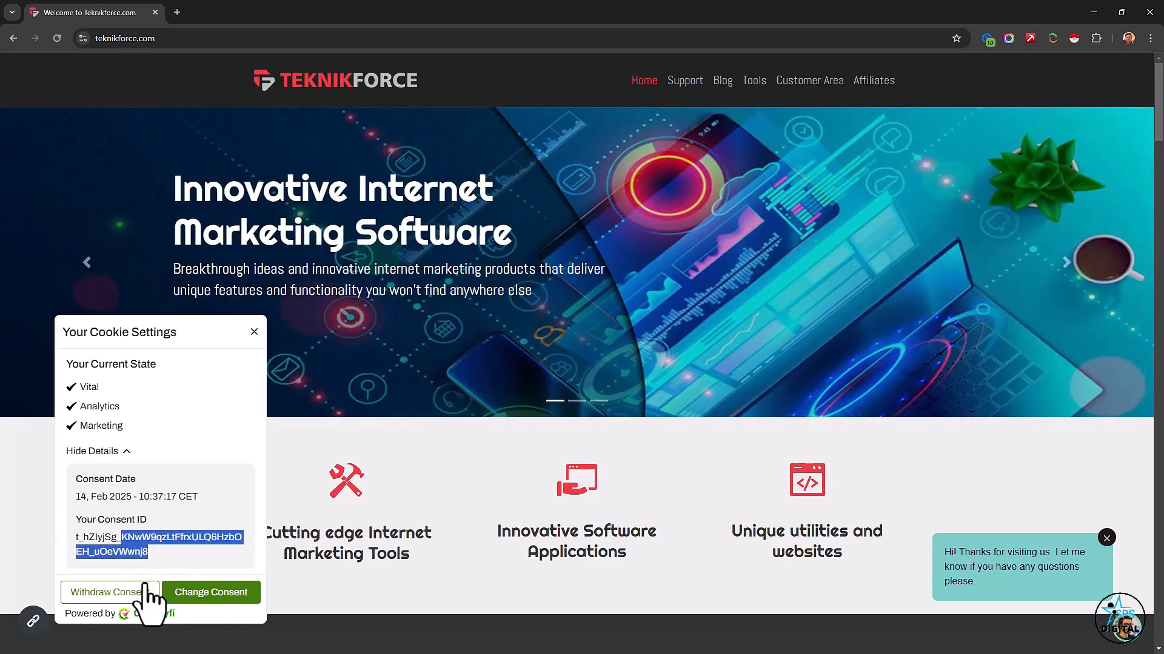
Reopen the consent banner to change the consent, view its cookie categories, and return to Complyfi.
{"action": "left_click", "coordinate": [205, 588]}
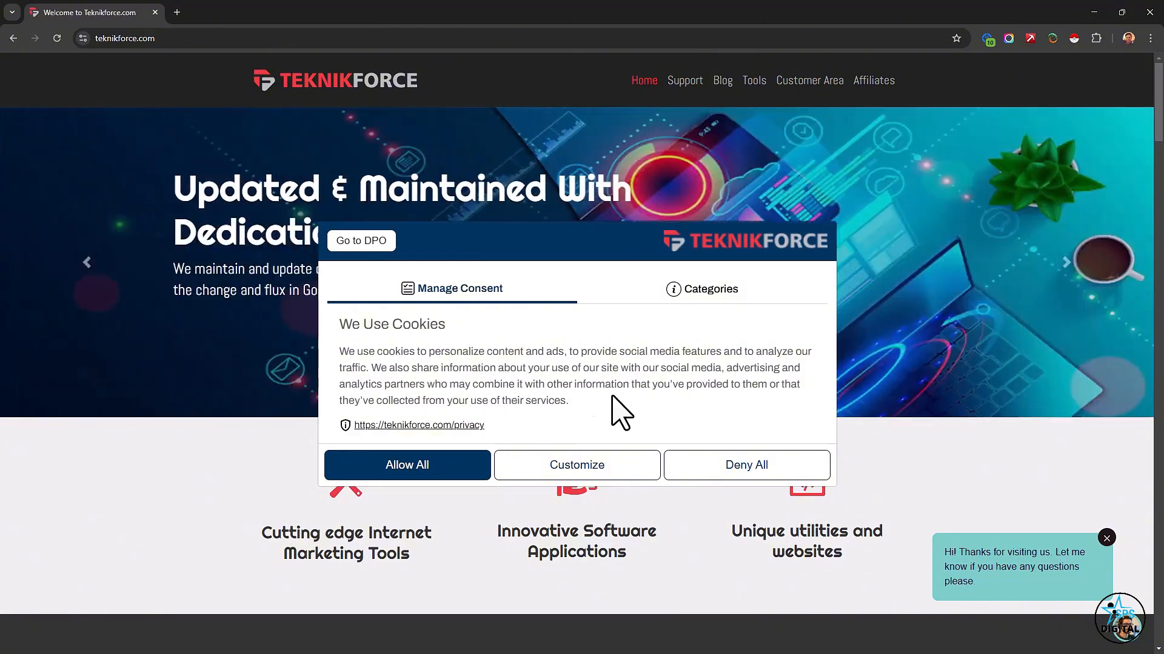
{"action": "left_click", "coordinate": [710, 297]}
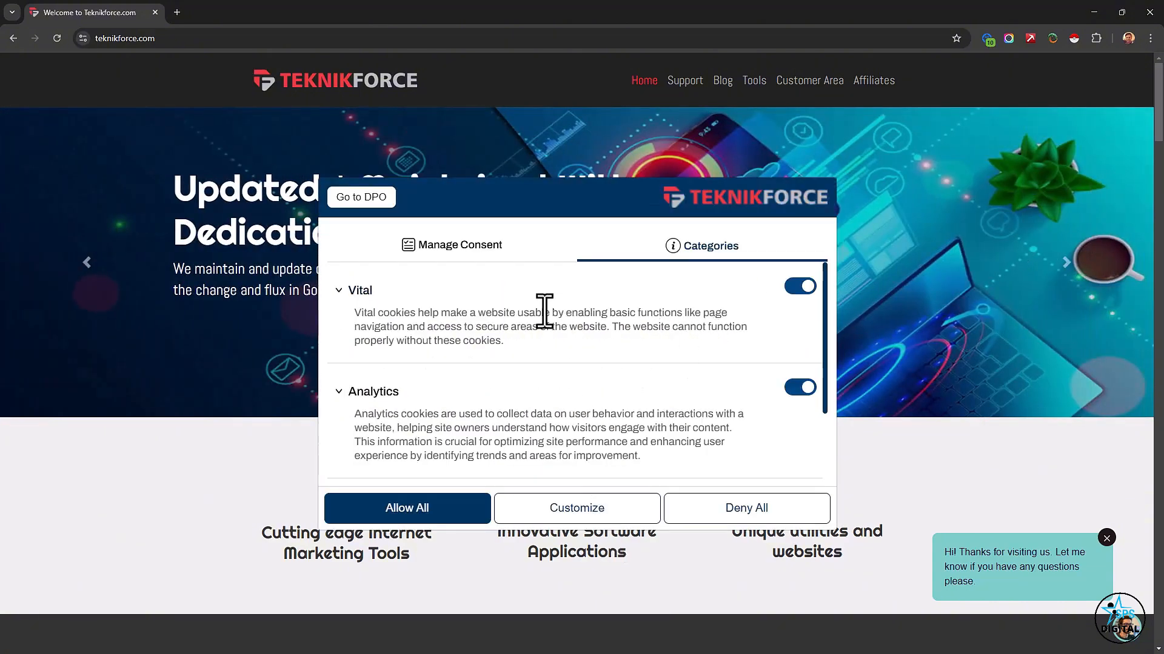
{"action": "left_click", "coordinate": [474, 255]}
{"action": "left_click", "coordinate": [1094, 12]}
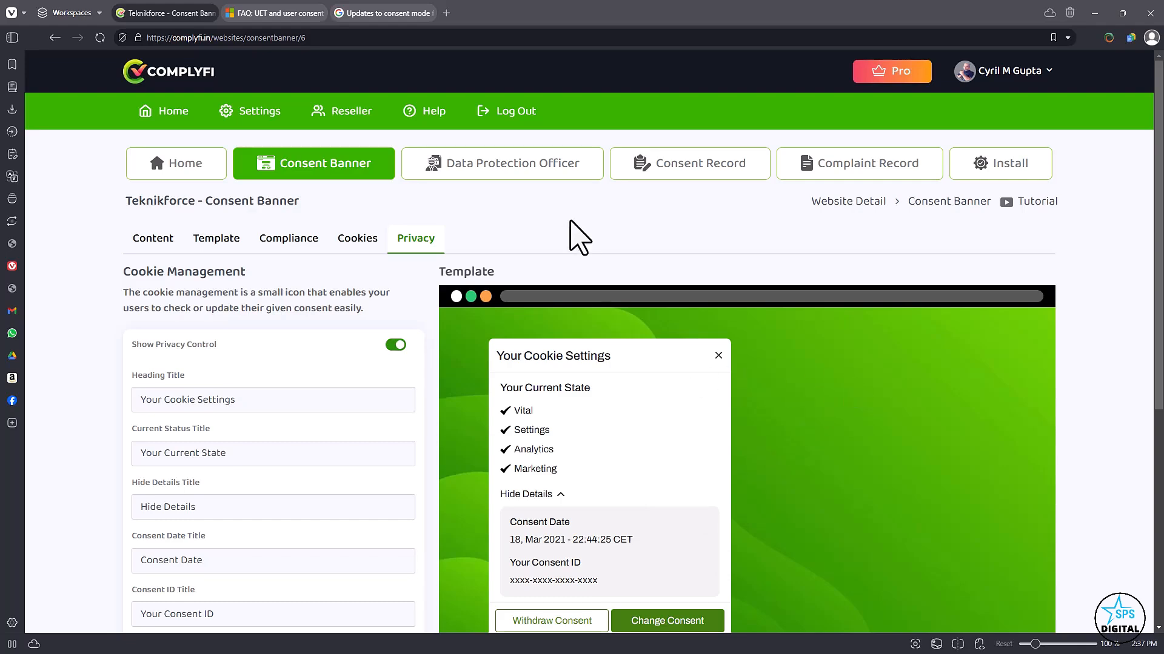
Go to the Data Protection Officer section and look over its content fields and the DPO card preview.
{"action": "left_click", "coordinate": [525, 182]}
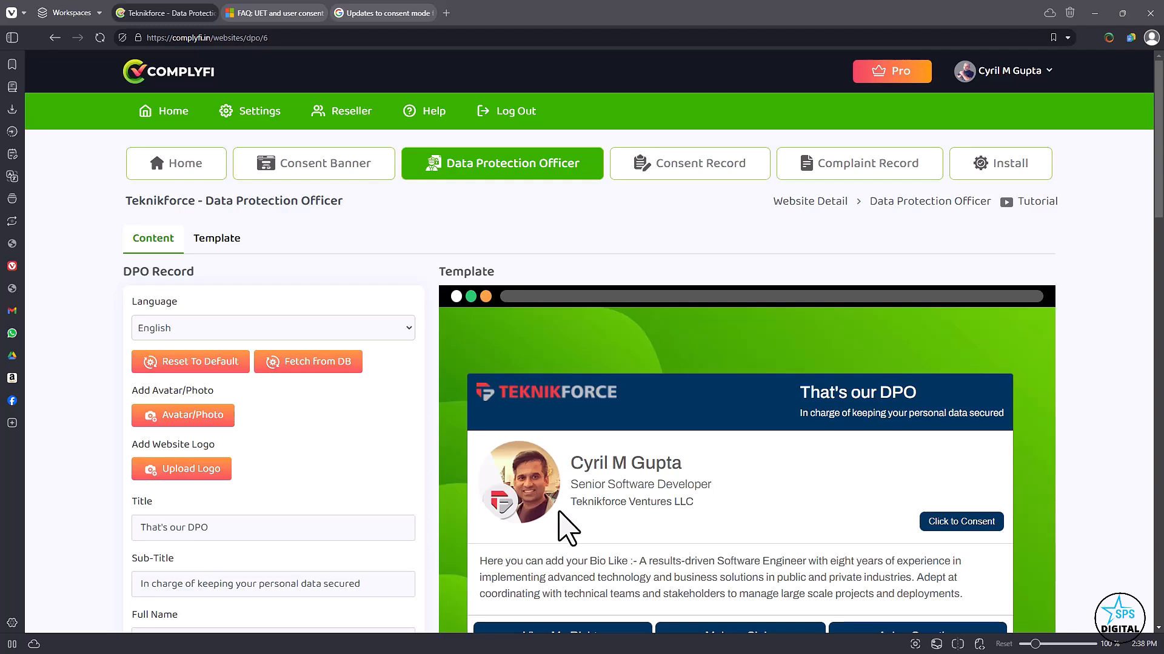
{"action": "scroll", "coordinate": [554, 421], "scroll_direction": "down", "scroll_amount": 2}
{"action": "scroll", "coordinate": [553, 424], "scroll_direction": "up", "scroll_amount": 2}
{"action": "scroll", "coordinate": [553, 424], "scroll_direction": "down", "scroll_amount": 2}
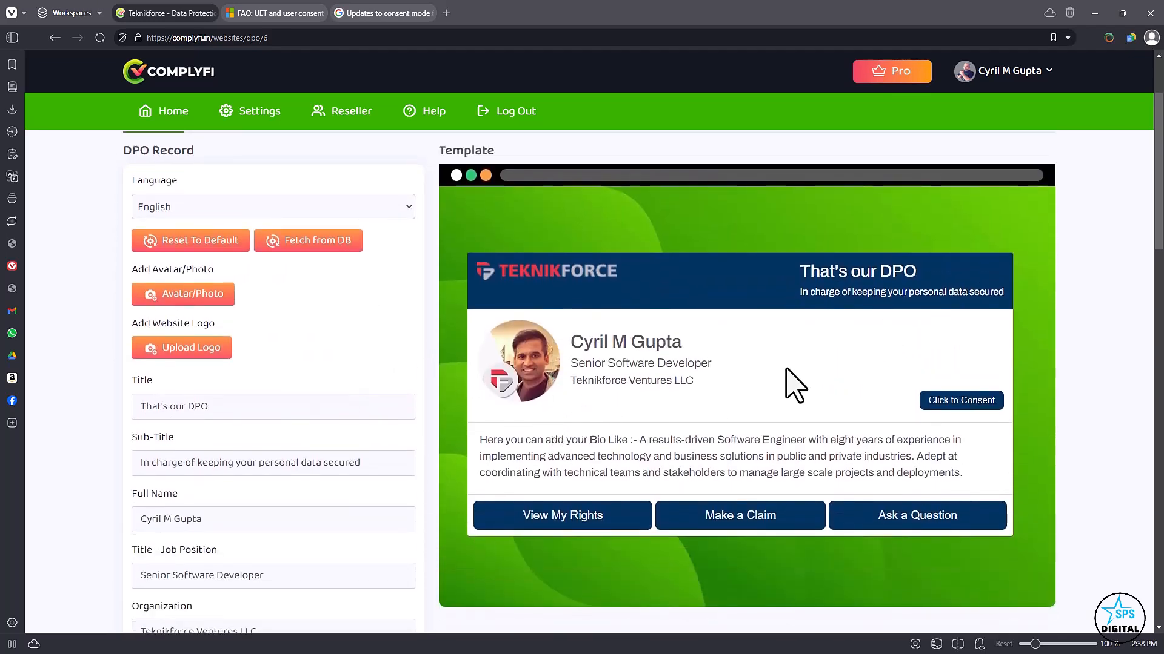
{"action": "scroll", "coordinate": [785, 375], "scroll_direction": "up", "scroll_amount": 2}
{"action": "scroll", "coordinate": [785, 375], "scroll_direction": "down", "scroll_amount": 13}
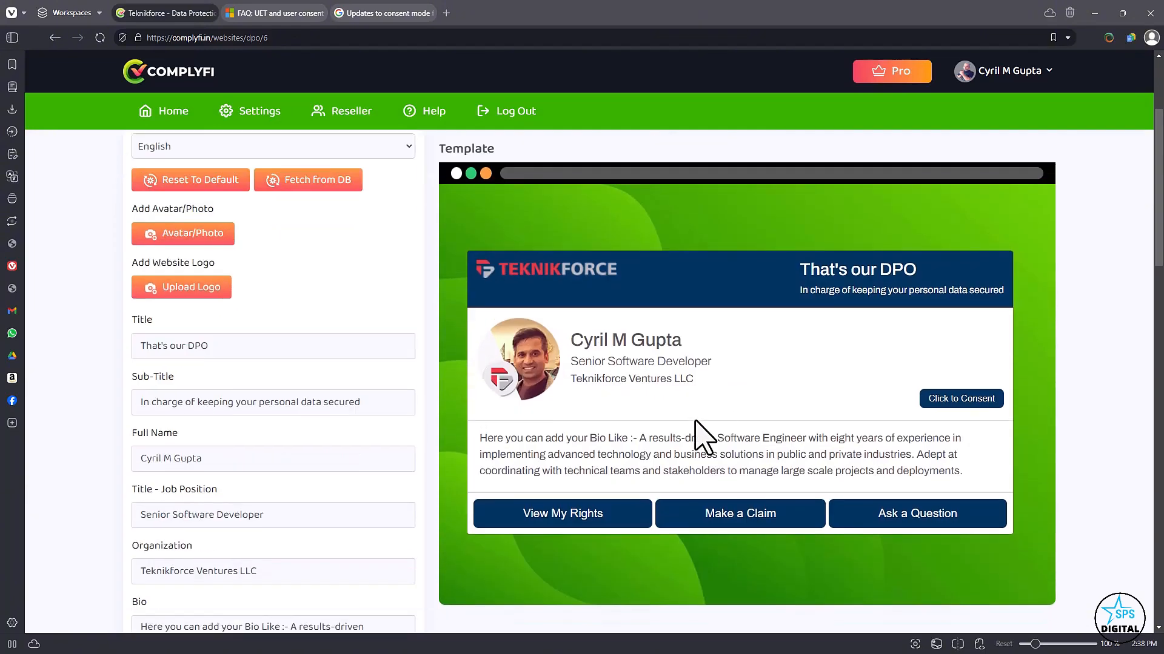
{"action": "scroll", "coordinate": [432, 480], "scroll_direction": "down", "scroll_amount": 11}
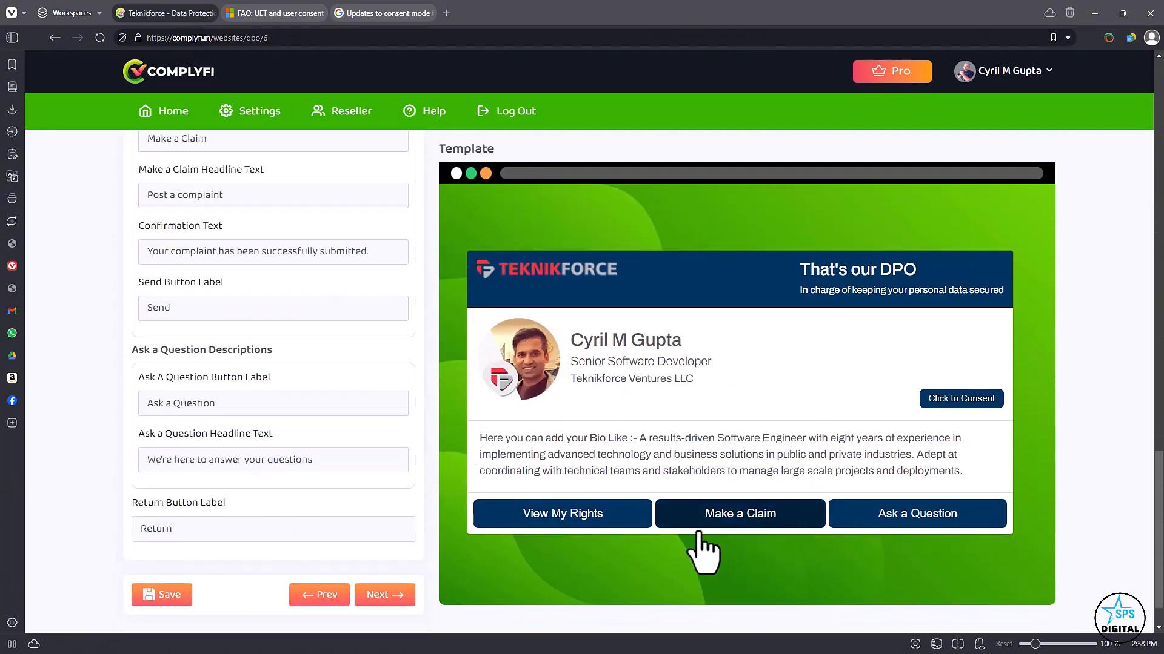
{"action": "left_click", "coordinate": [409, 13]}
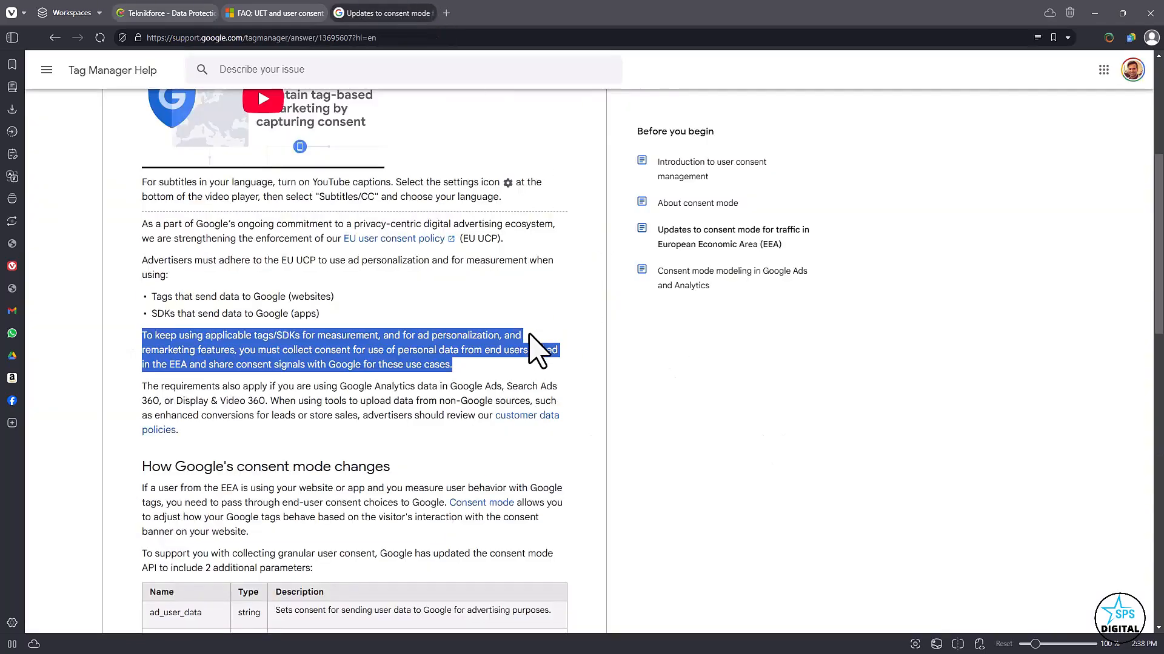
{"action": "left_click", "coordinate": [260, 12]}
{"action": "left_click", "coordinate": [189, 14]}
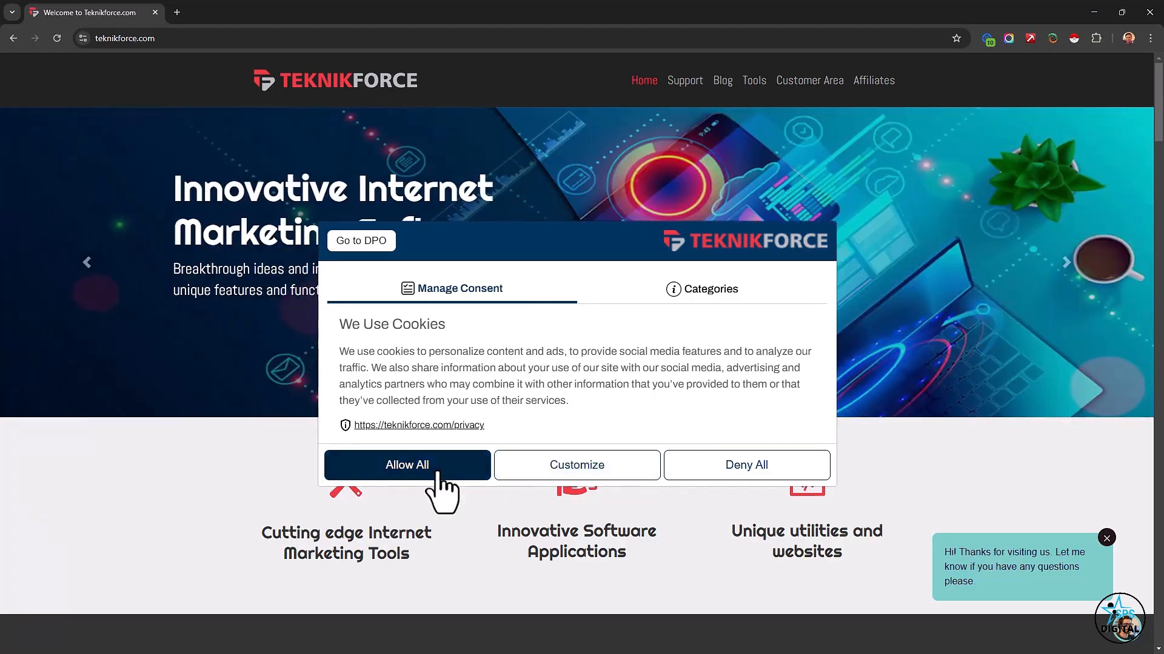
On the Teknikforce website, allow all cookies, then reopen the consent banner and go to its DPO card.
{"action": "left_click", "coordinate": [439, 475]}
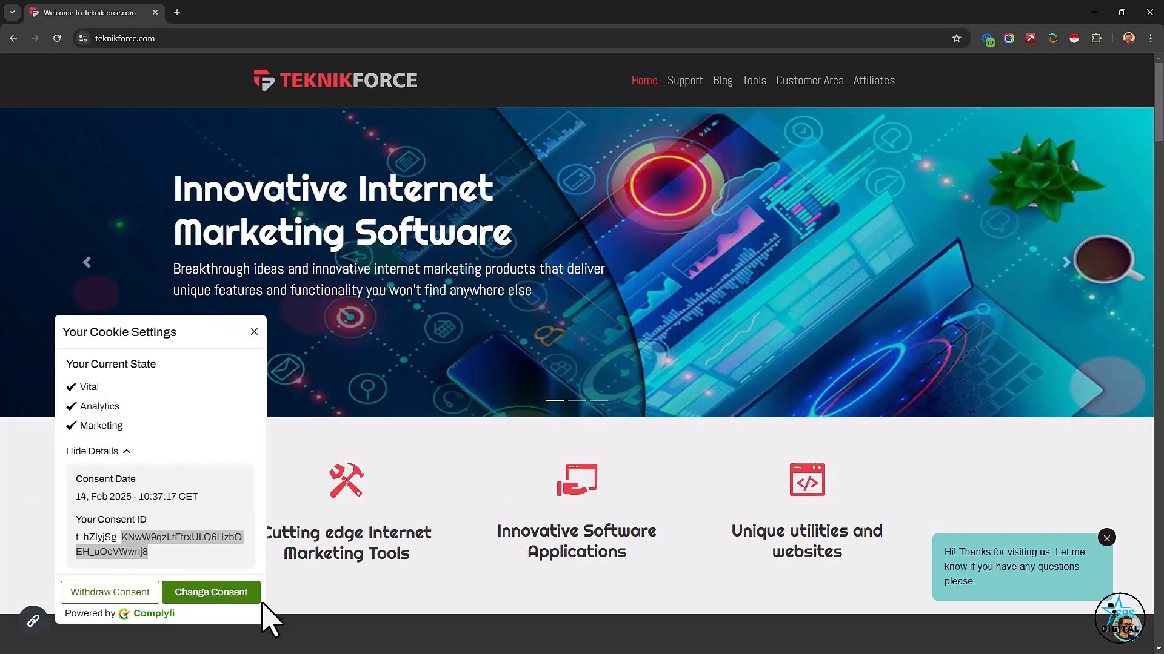
{"action": "left_click", "coordinate": [222, 597]}
{"action": "left_click", "coordinate": [375, 241]}
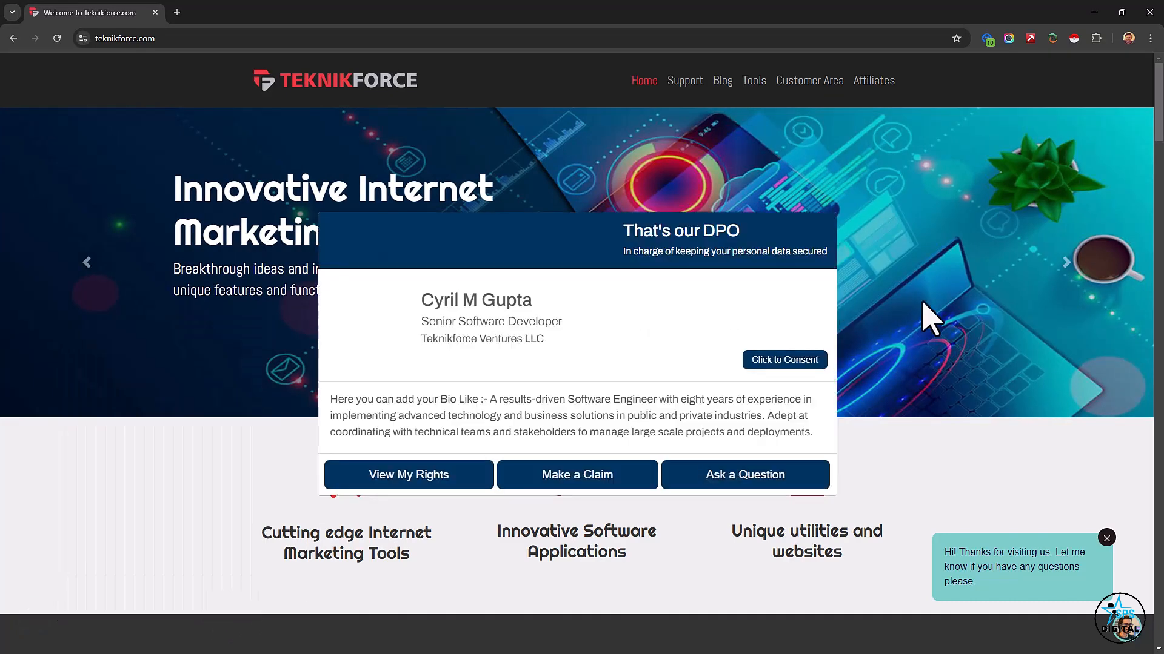
Open the DPO card's Make a Claim form and look over its Name, Email and Message fields.
{"action": "left_click", "coordinate": [564, 483]}
{"action": "left_click", "coordinate": [458, 270]}
{"action": "left_click", "coordinate": [466, 322]}
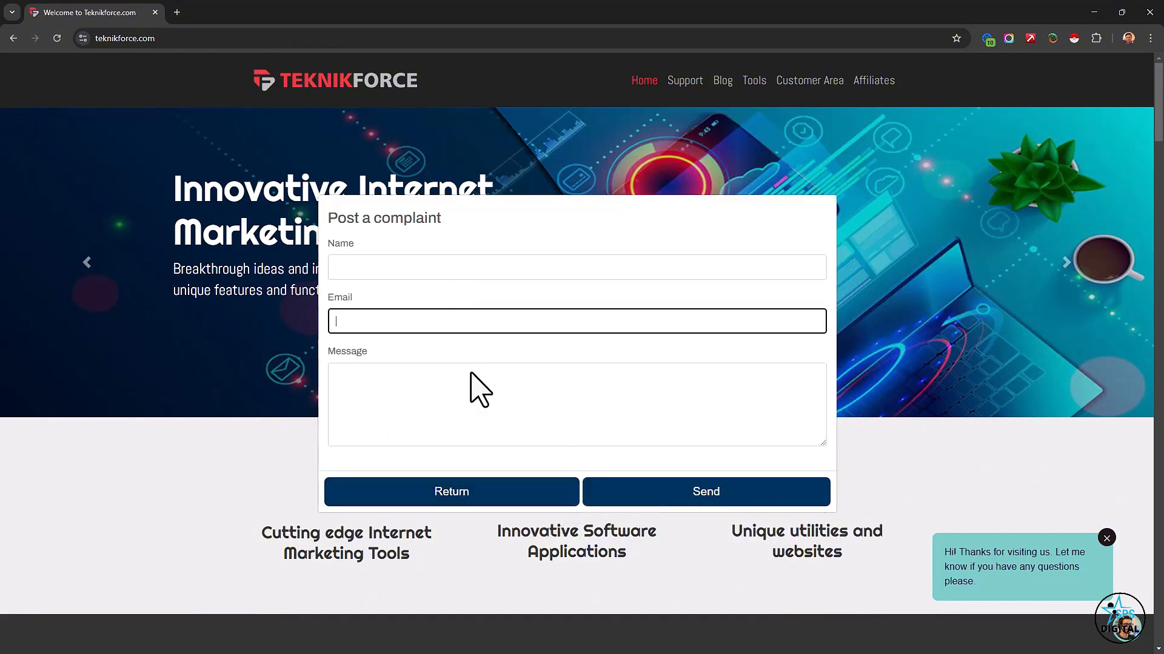
{"action": "left_click", "coordinate": [477, 390]}
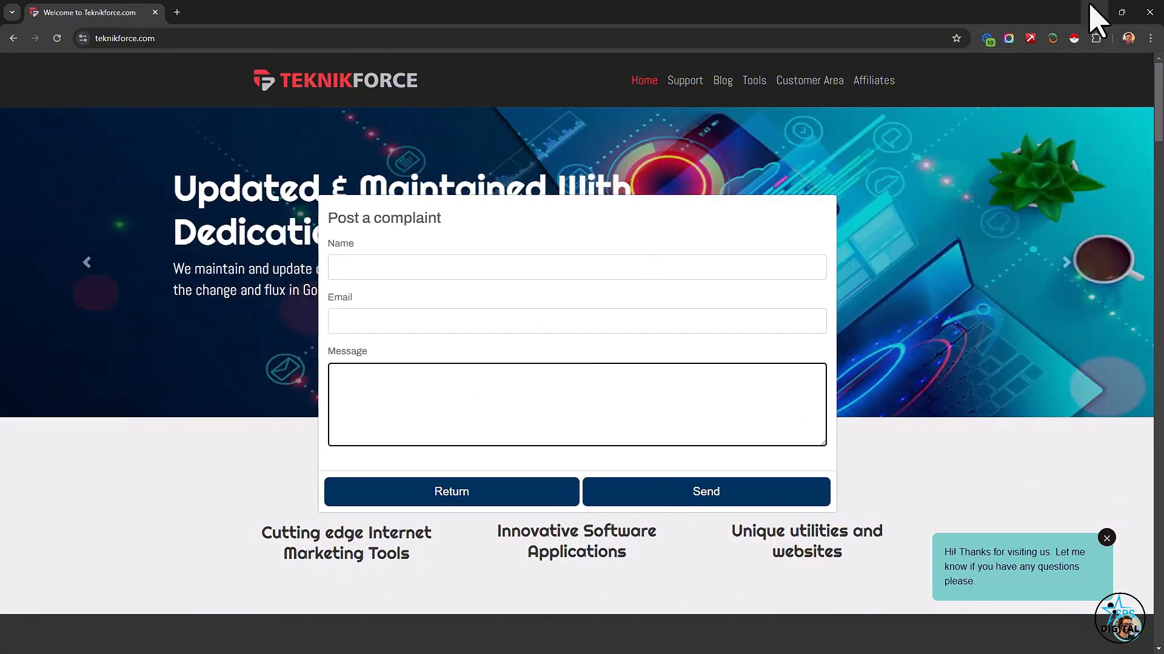
Return to Complyfi's Data Protection Officer page and switch to the Consent Banner section.
{"action": "left_click", "coordinate": [1094, 12]}
{"action": "scroll", "coordinate": [769, 338], "scroll_direction": "up", "scroll_amount": 20}
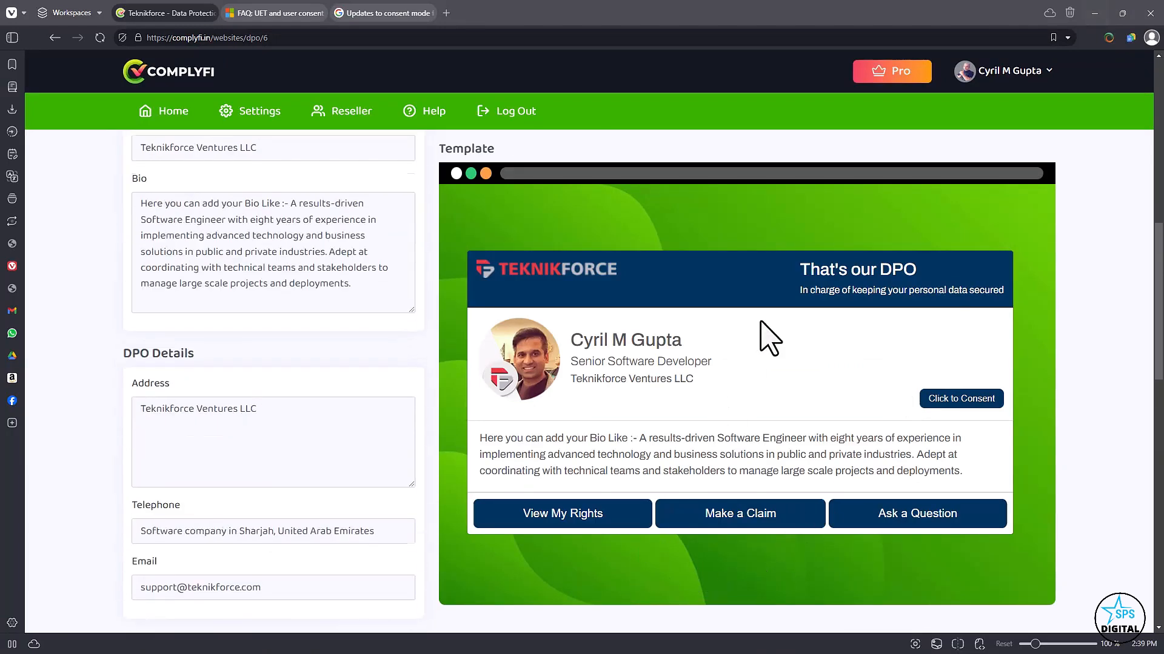
{"action": "scroll", "coordinate": [765, 335], "scroll_direction": "up", "scroll_amount": 5}
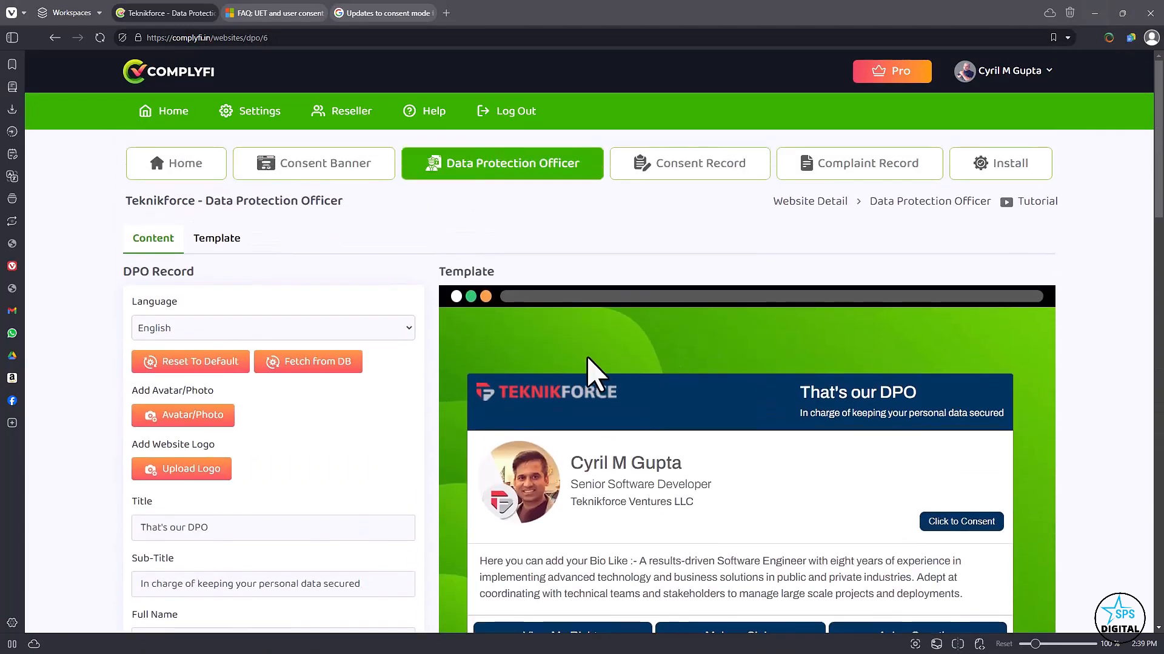
{"action": "left_click", "coordinate": [361, 175]}
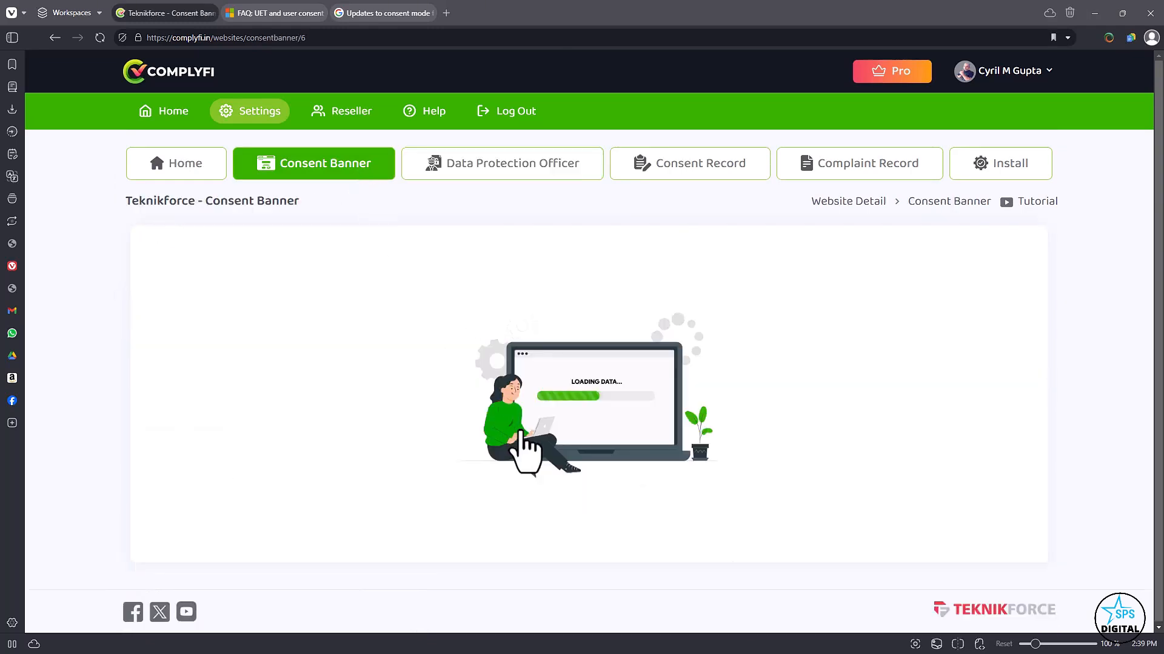
Hide the DPO button in the consent banner's content settings and show it again, checking the template preview.
{"action": "scroll", "coordinate": [437, 436], "scroll_direction": "down", "scroll_amount": 20}
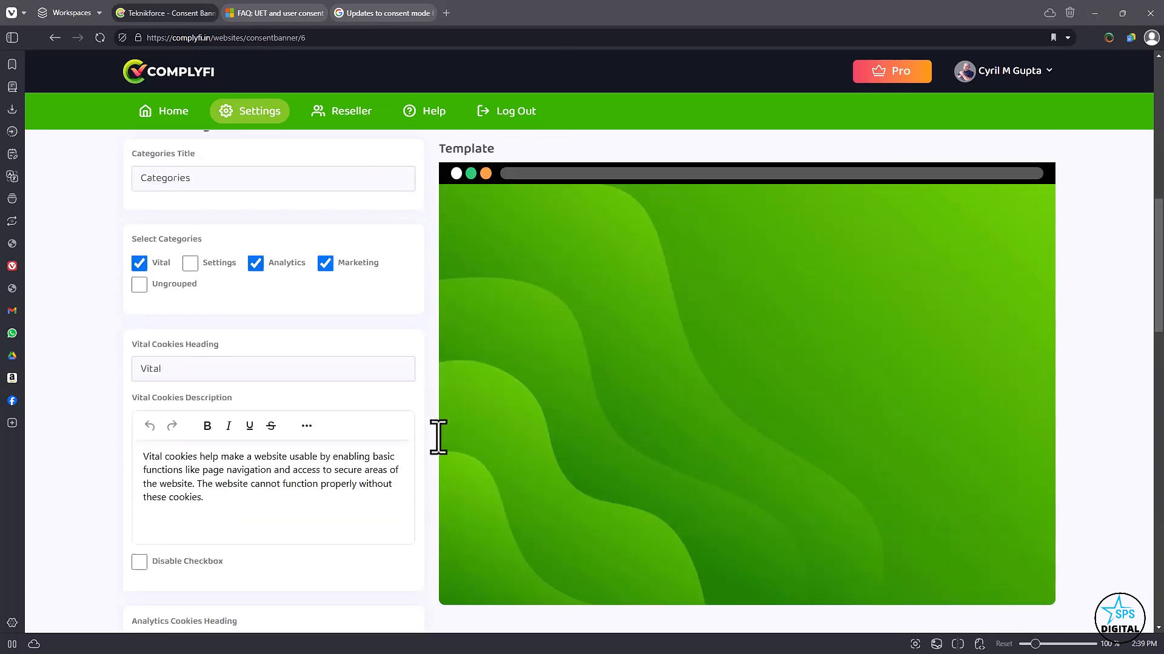
{"action": "scroll", "coordinate": [414, 405], "scroll_direction": "down", "scroll_amount": 10}
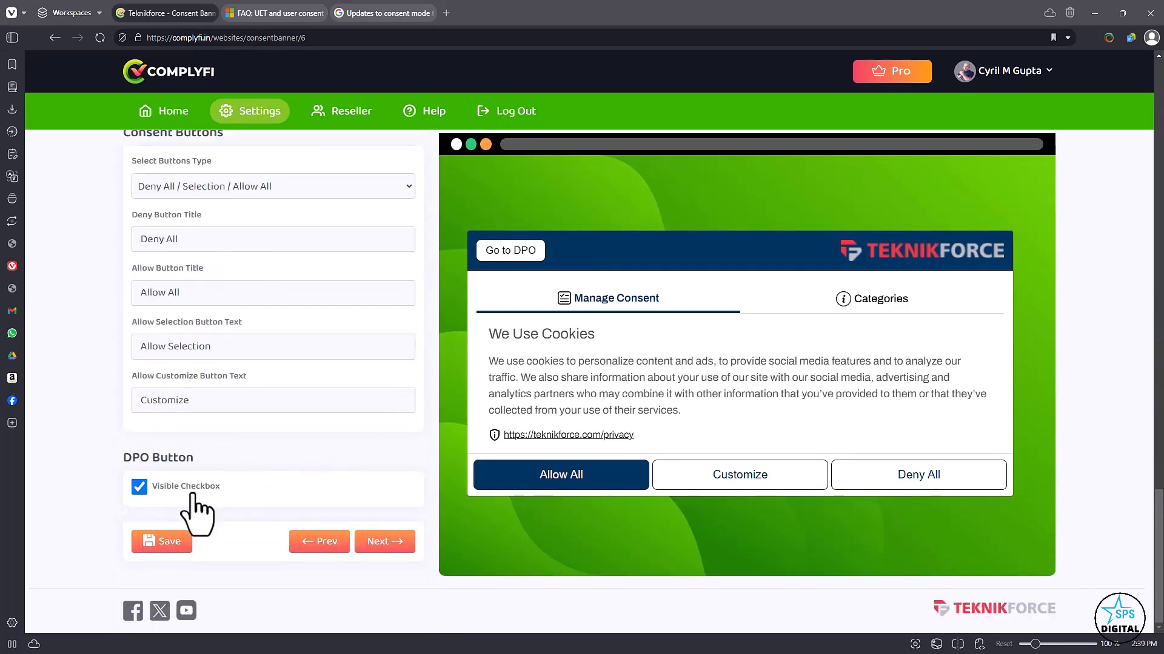
{"action": "left_click_drag", "start_coordinate": [134, 459], "coordinate": [205, 474]}
{"action": "left_click", "coordinate": [190, 495]}
{"action": "left_click", "coordinate": [143, 488]}
{"action": "left_click", "coordinate": [143, 489]}
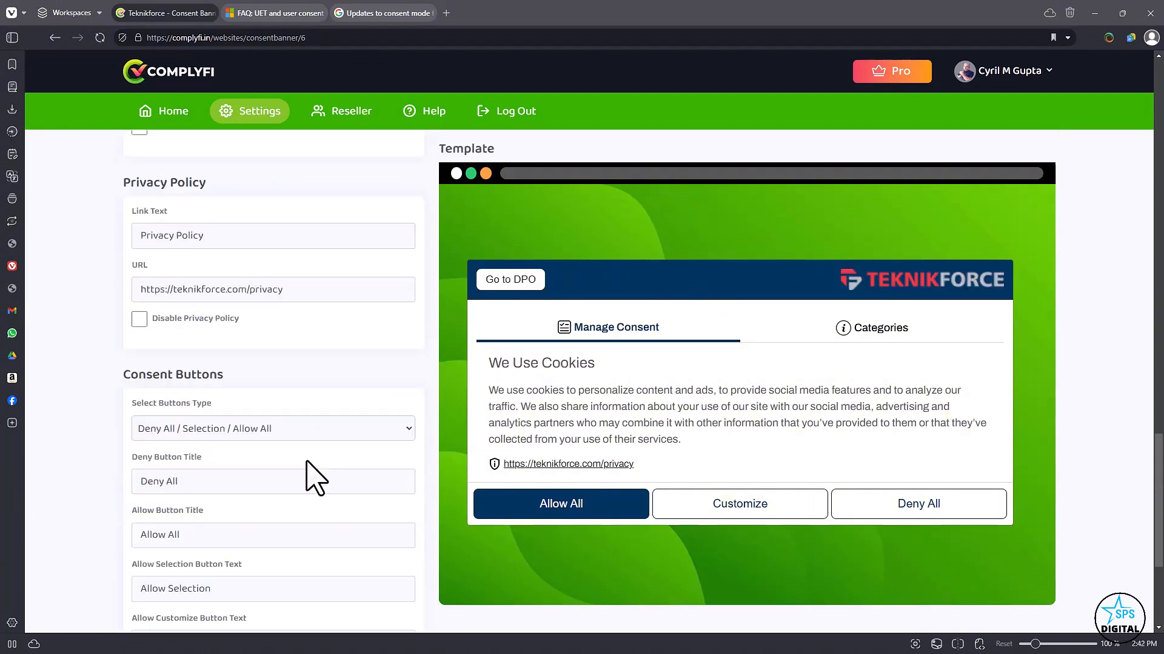
Go to the Consent Record section and look over each record's permission, time zone, browser, screen size and consent date.
{"action": "scroll", "coordinate": [291, 444], "scroll_direction": "up", "scroll_amount": 10}
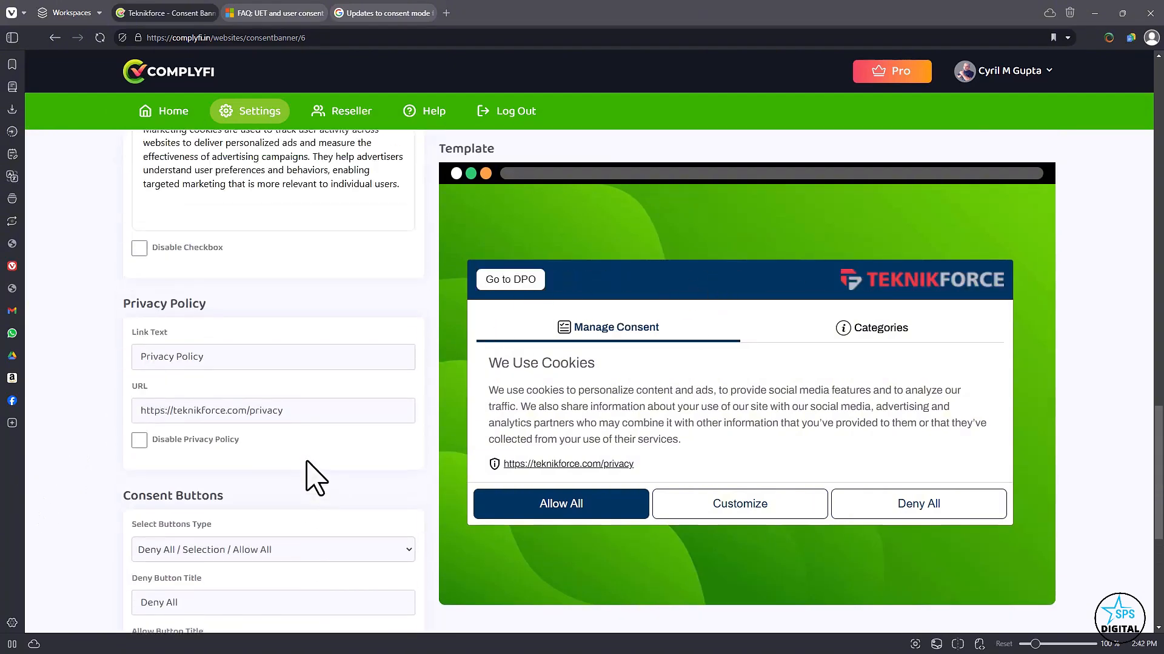
{"action": "scroll", "coordinate": [179, 476], "scroll_direction": "up", "scroll_amount": 10}
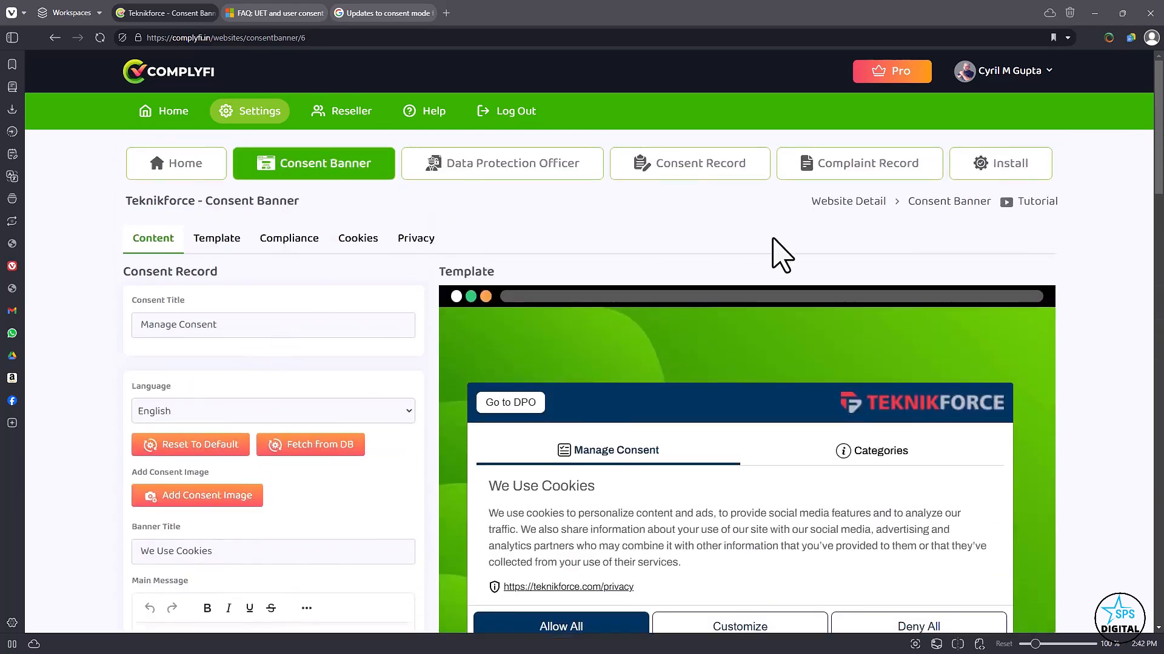
{"action": "left_click", "coordinate": [732, 177]}
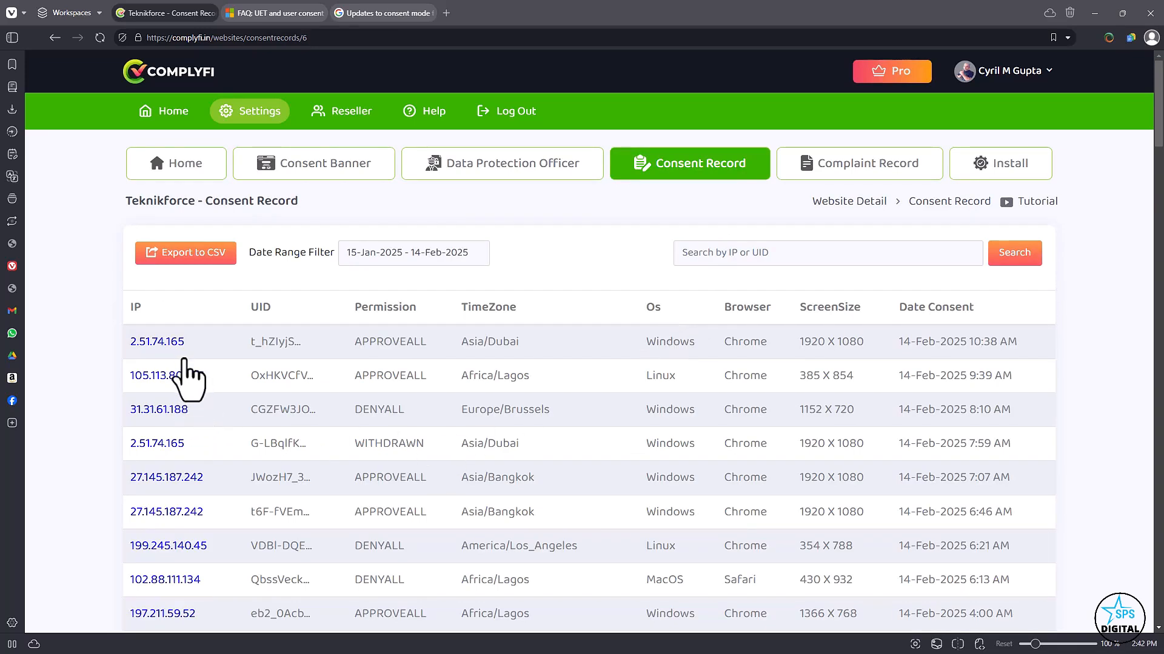
{"action": "scroll", "coordinate": [179, 360], "scroll_direction": "down", "scroll_amount": 1}
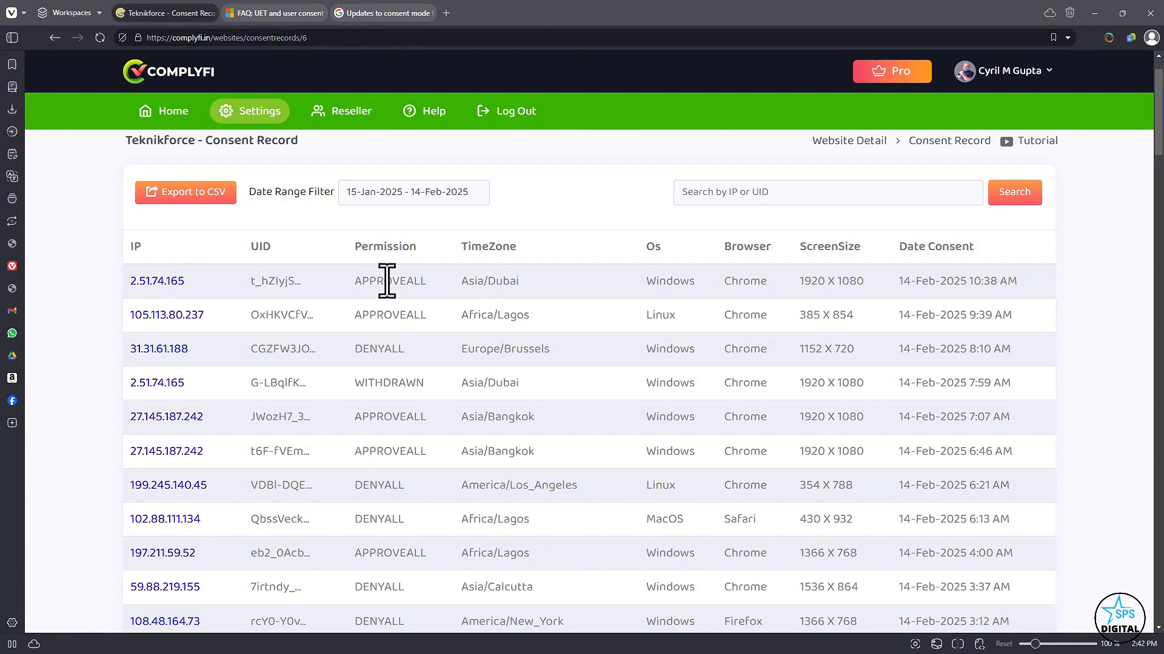
{"action": "left_click_drag", "start_coordinate": [387, 280], "coordinate": [849, 276]}
{"action": "left_click", "coordinate": [646, 291]}
{"action": "left_click", "coordinate": [849, 275]}
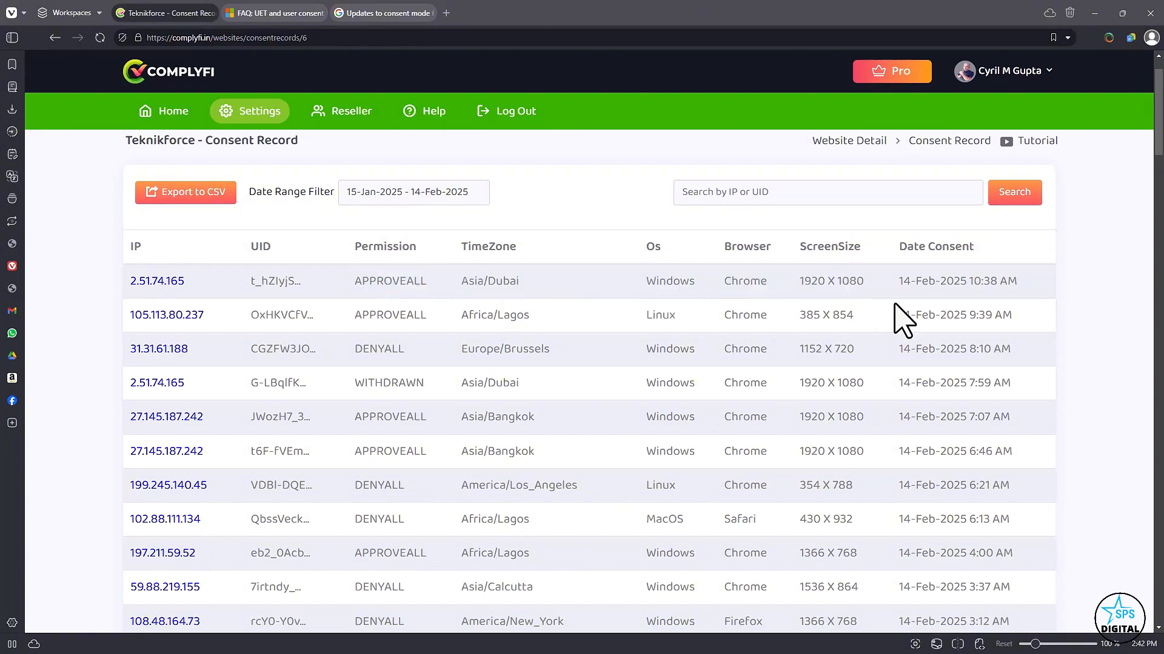
{"action": "mouse_move", "coordinate": [918, 287]}
{"action": "left_mouse_down"}
{"action": "mouse_move", "coordinate": [997, 285]}
{"action": "mouse_move", "coordinate": [933, 298]}
{"action": "left_mouse_up"}
{"action": "left_click", "coordinate": [987, 286]}
{"action": "left_click", "coordinate": [932, 296]}
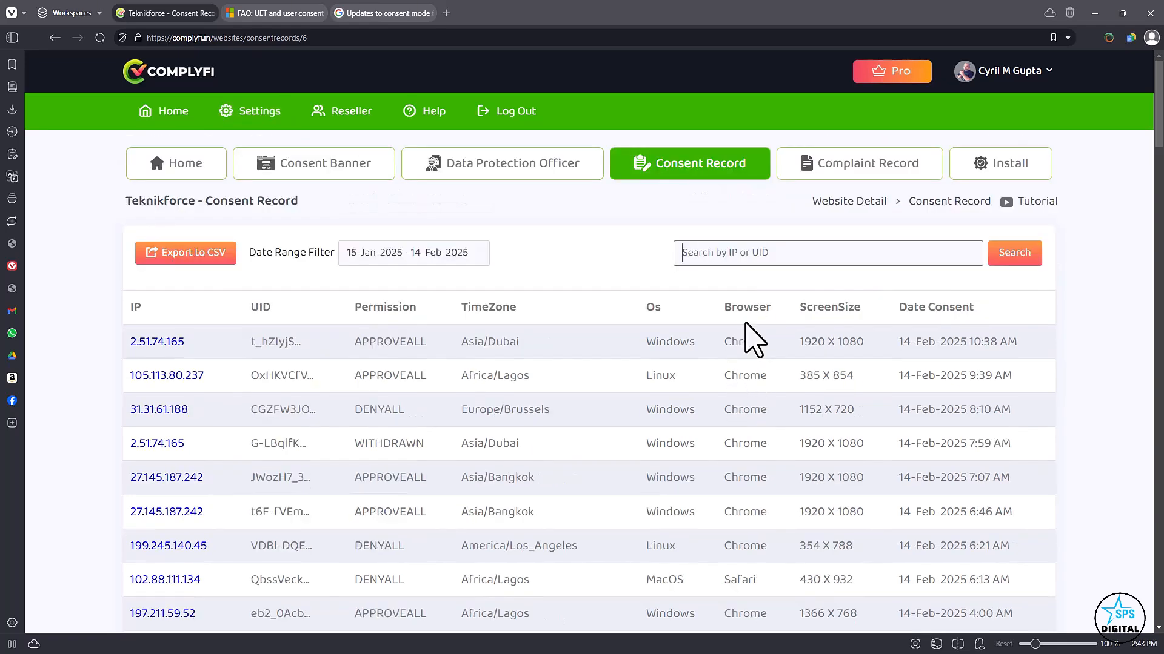
Search the consent records by UID for CG and clear the search term.
{"action": "left_click_drag", "start_coordinate": [268, 413], "coordinate": [250, 412]}
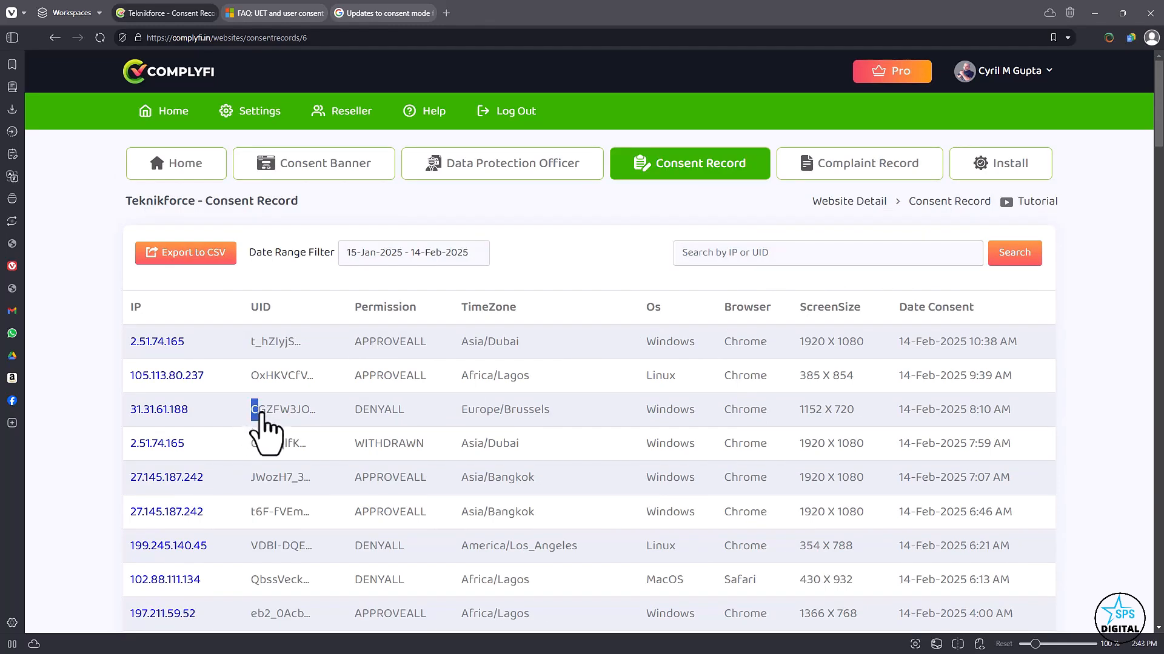
{"action": "left_click", "coordinate": [786, 251]}
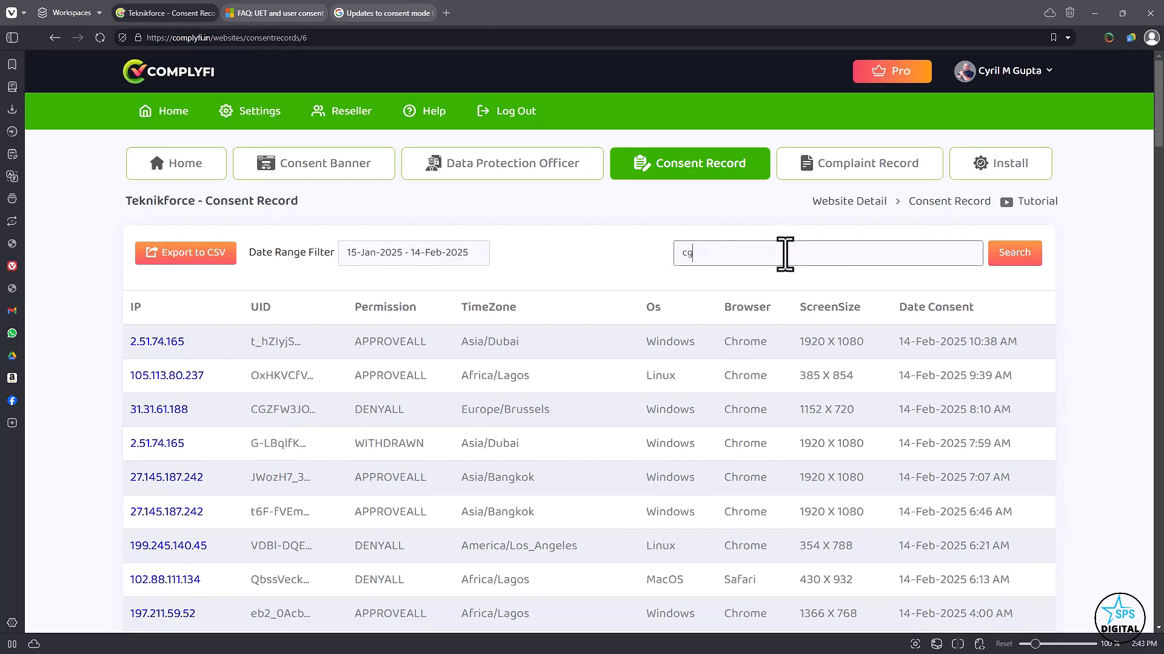
{"action": "left_click", "coordinate": [1009, 254]}
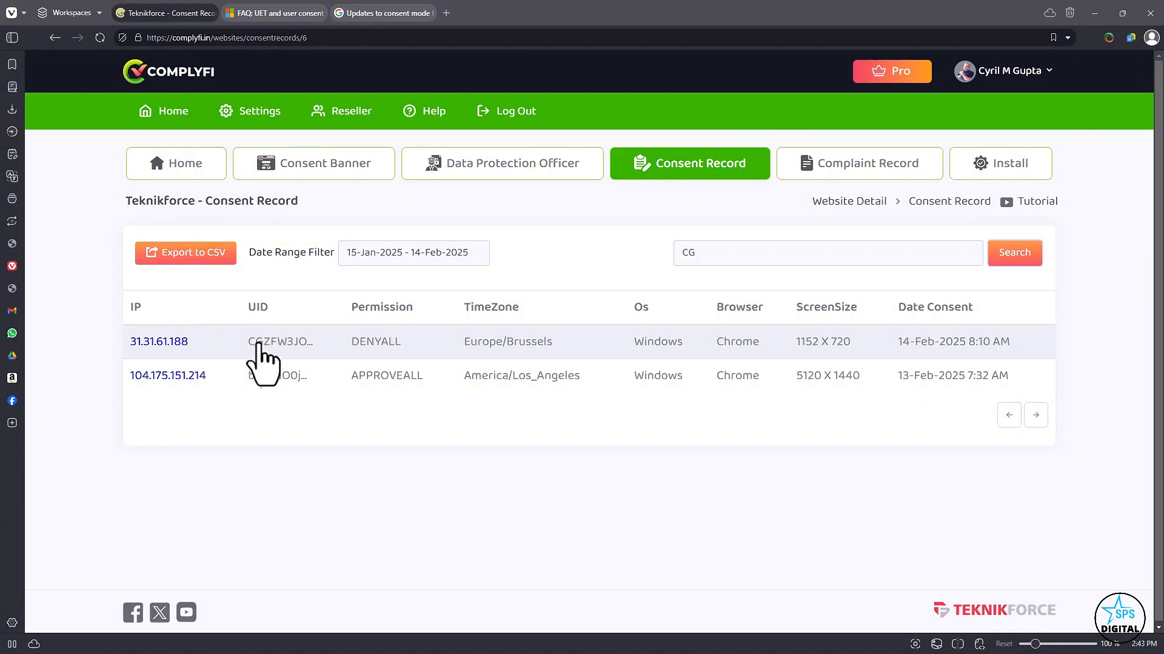
{"action": "left_click_drag", "start_coordinate": [729, 257], "coordinate": [650, 256]}
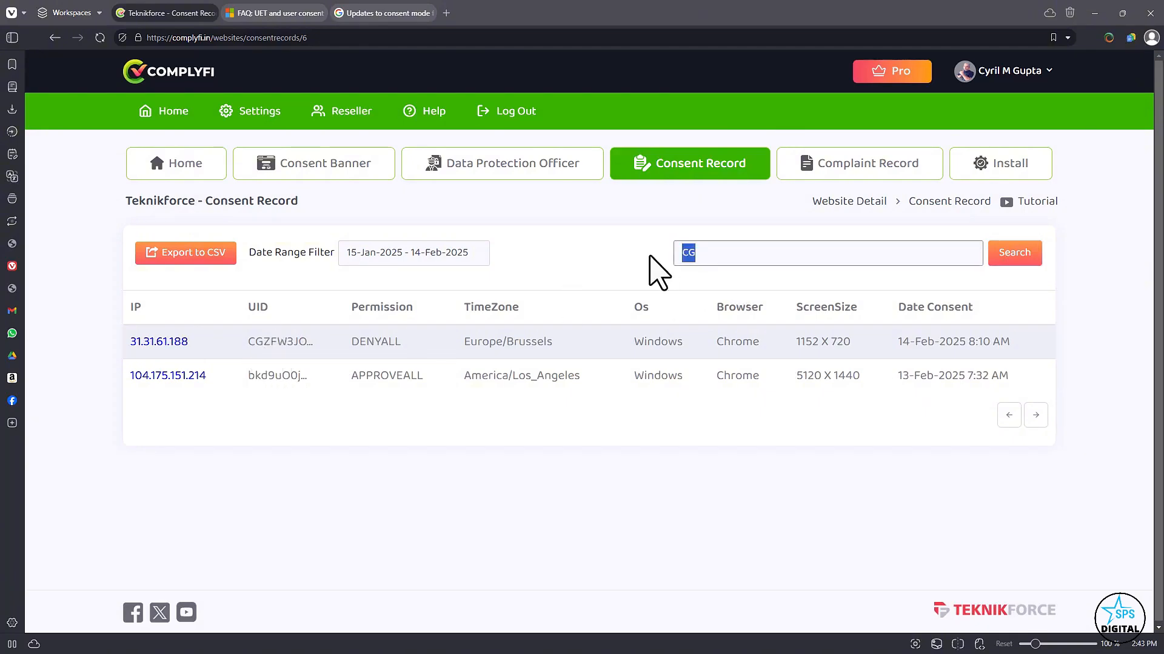
{"action": "key", "text": "BackSpace"}
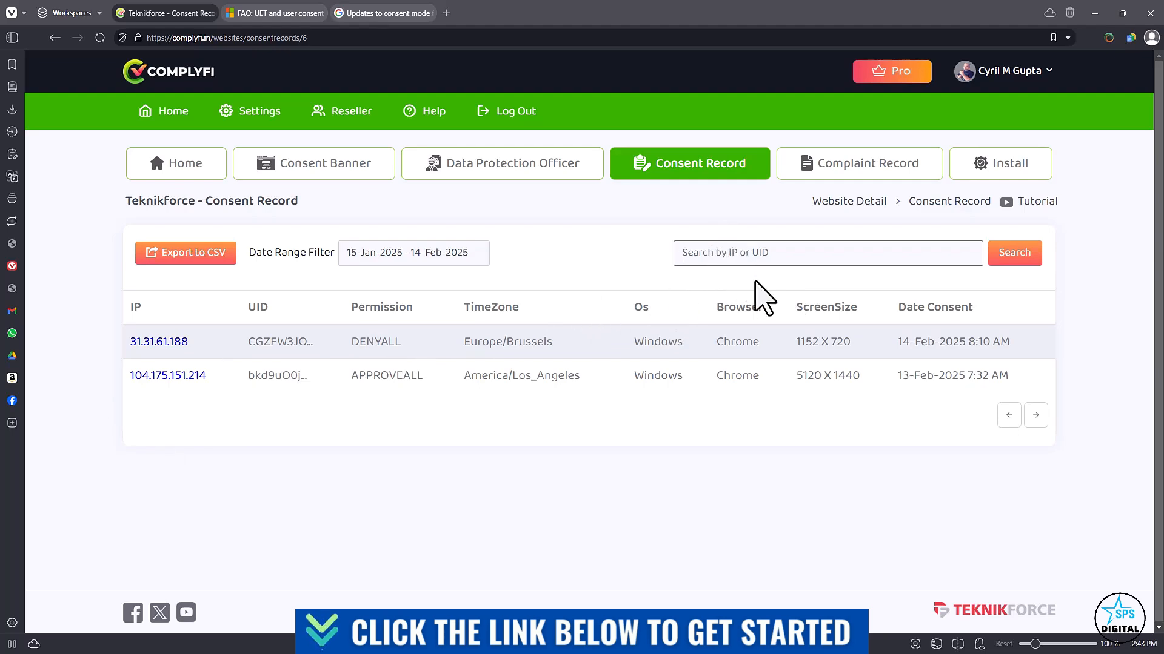
Go to the Complaint Record section and look over the name, email and message of the submitted complaints.
{"action": "left_click", "coordinate": [860, 176]}
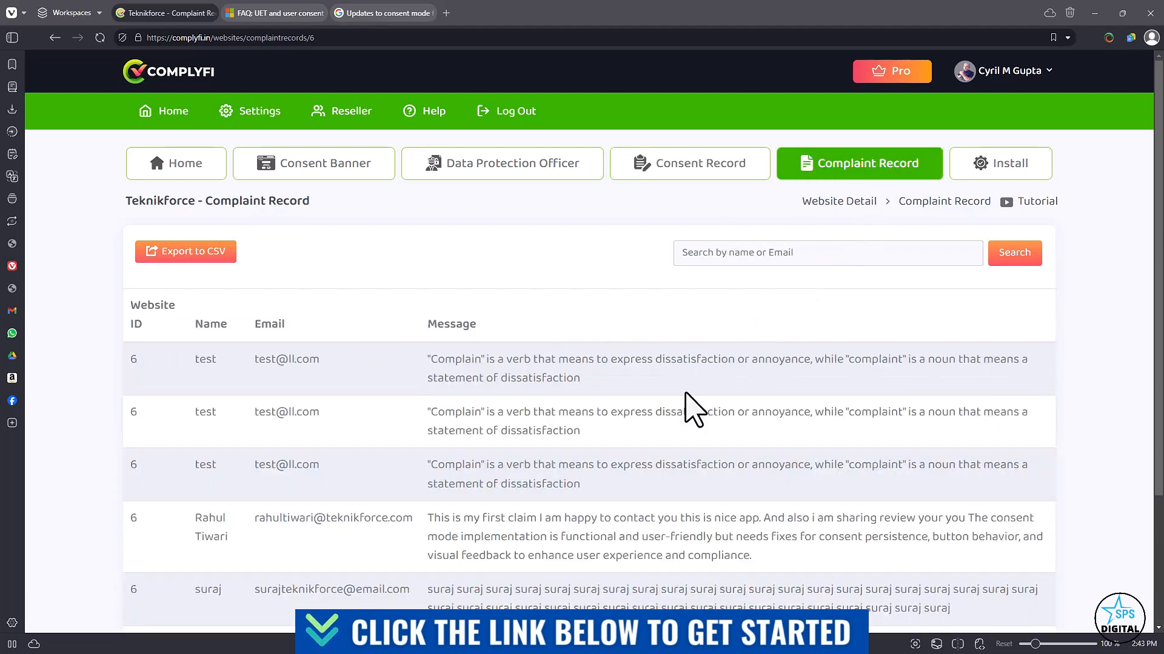
{"action": "scroll", "coordinate": [680, 416], "scroll_direction": "down", "scroll_amount": 3}
{"action": "scroll", "coordinate": [424, 521], "scroll_direction": "up", "scroll_amount": 3}
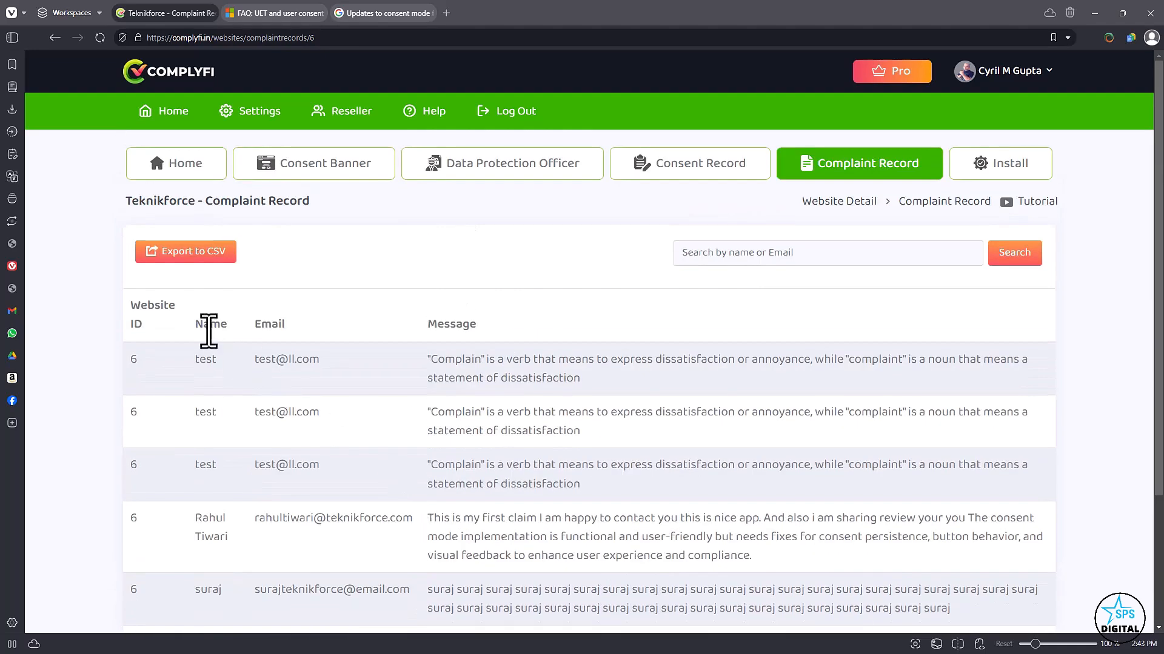
{"action": "scroll", "coordinate": [612, 309], "scroll_direction": "down", "scroll_amount": 3}
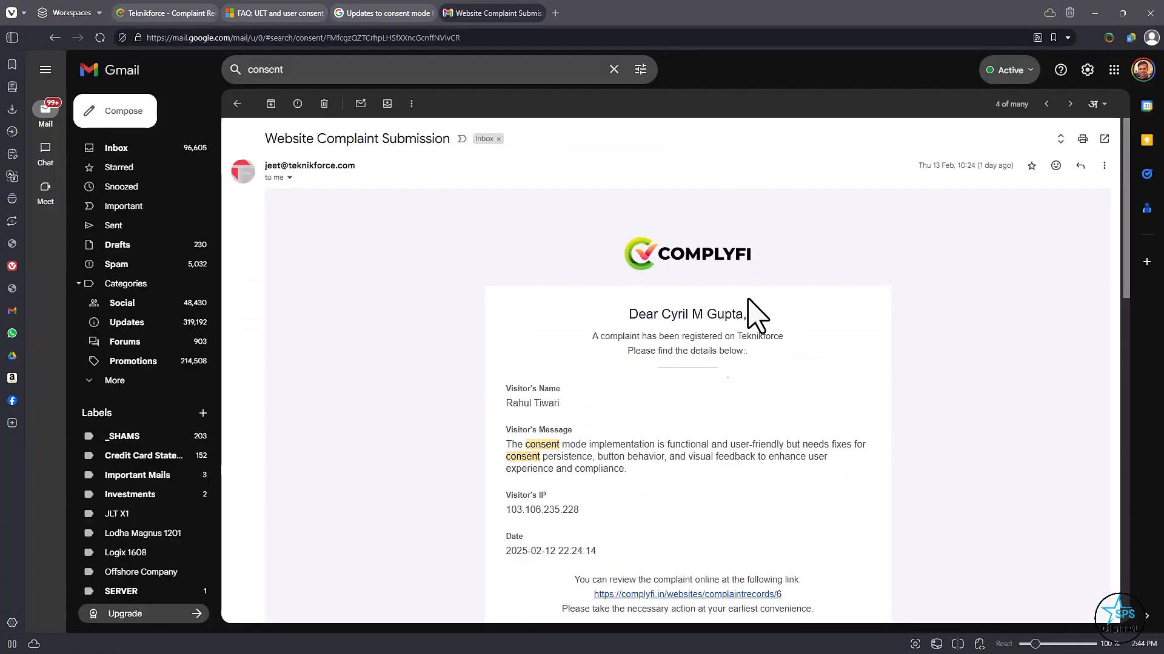
Look over the website complaint notification email in Gmail and return to Complyfi's Complaint Record page.
{"action": "scroll", "coordinate": [758, 303], "scroll_direction": "down", "scroll_amount": 5}
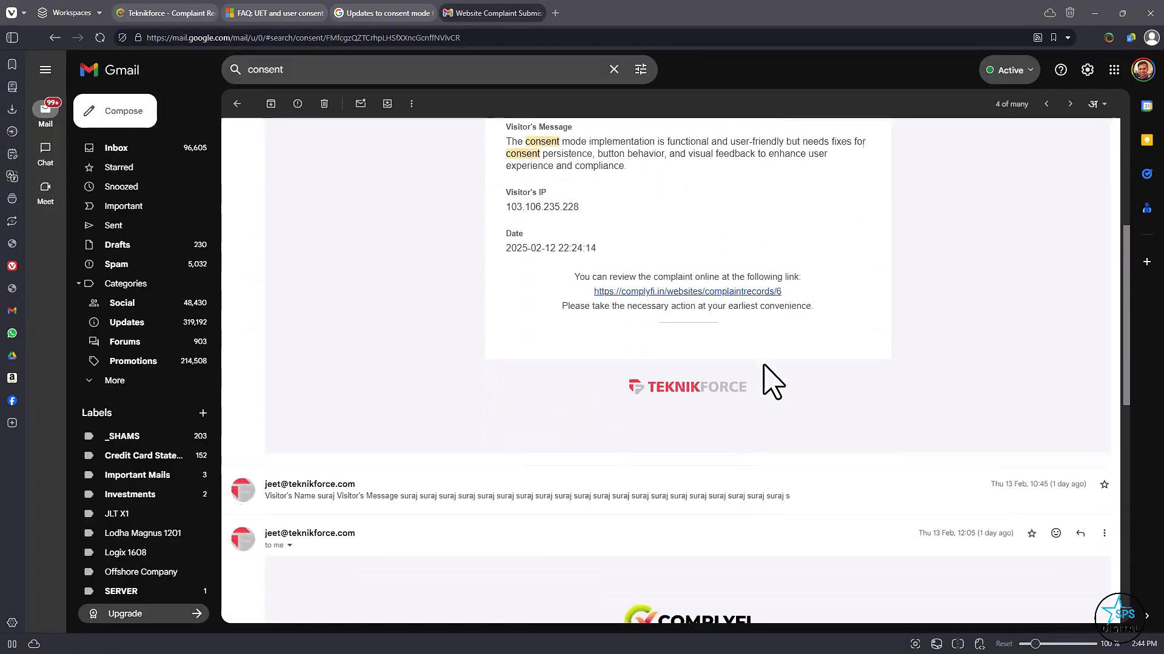
{"action": "scroll", "coordinate": [769, 381], "scroll_direction": "up", "scroll_amount": 1}
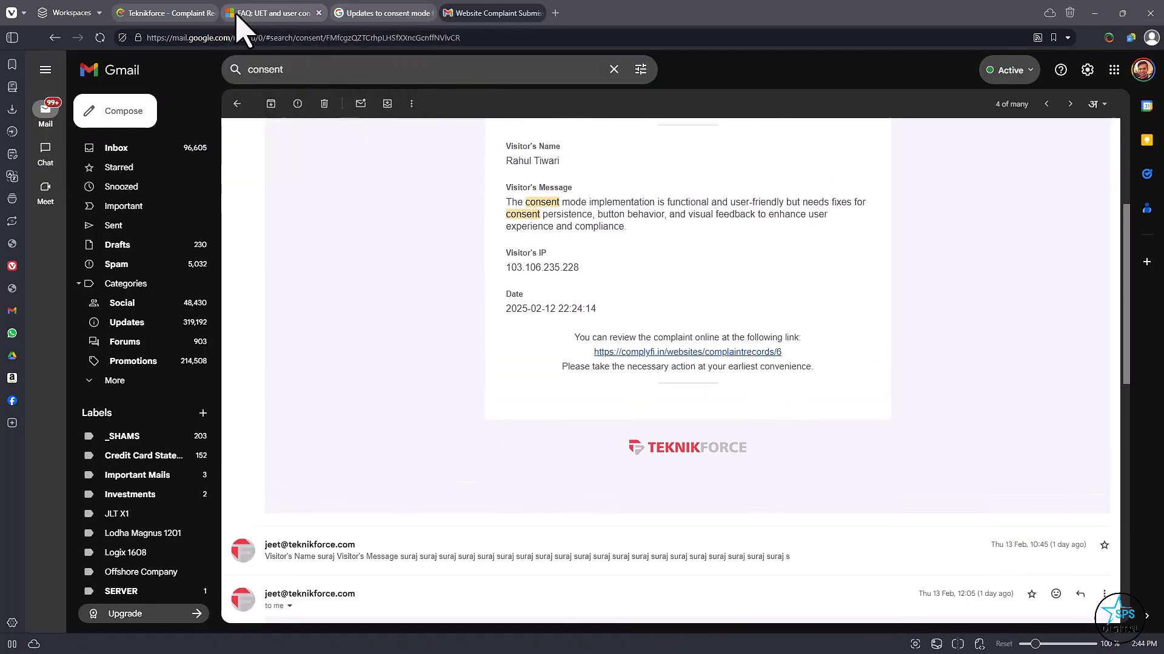
{"action": "left_click", "coordinate": [168, 8]}
{"action": "scroll", "coordinate": [556, 458], "scroll_direction": "up", "scroll_amount": 3}
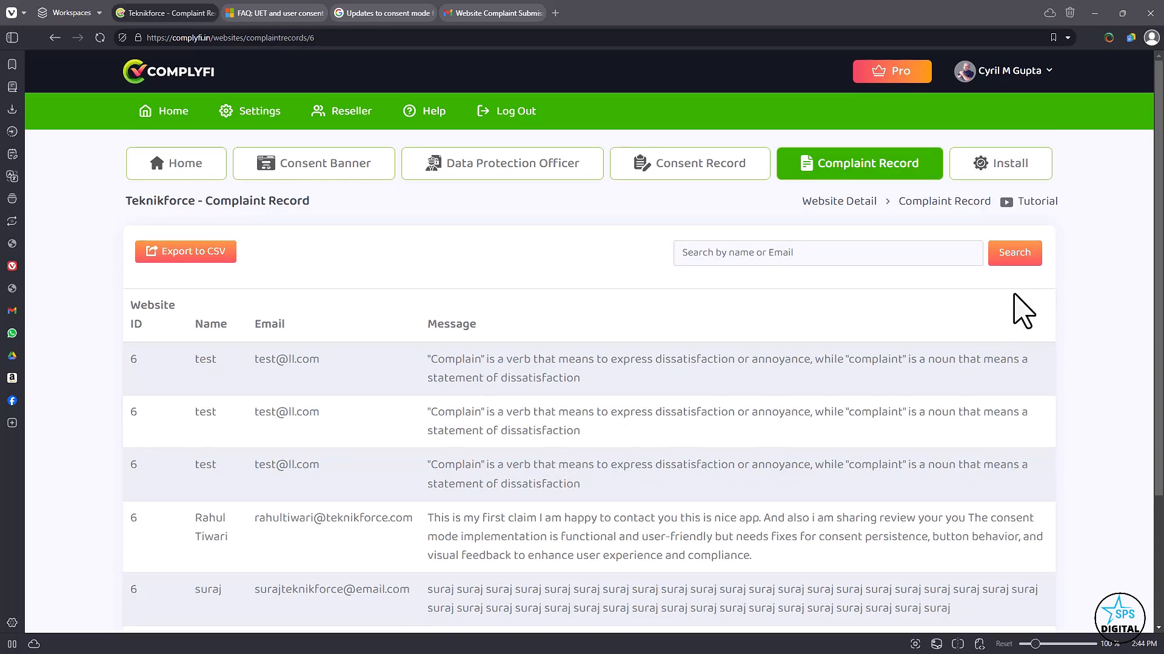
Go to the Install section, copy the Complyfi embed code to the clipboard and look over the pasting instruction.
{"action": "left_click", "coordinate": [1012, 165]}
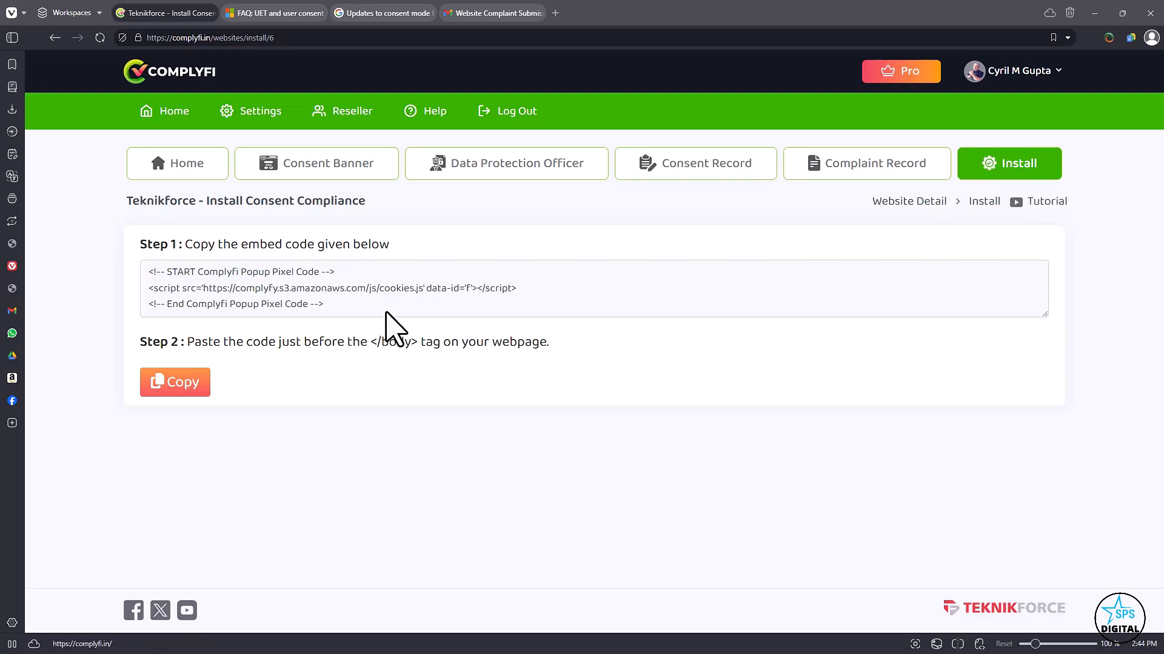
{"action": "left_click_drag", "start_coordinate": [377, 295], "coordinate": [206, 270]}
{"action": "left_click", "coordinate": [297, 327]}
{"action": "left_click_drag", "start_coordinate": [324, 319], "coordinate": [139, 267]}
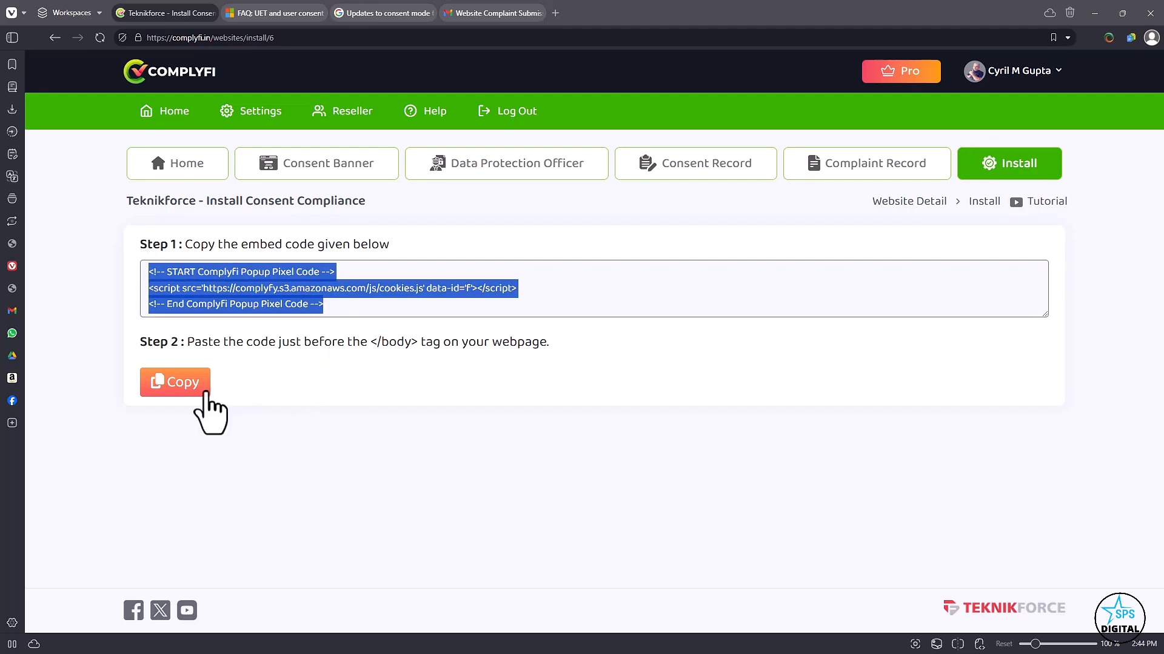
{"action": "left_click", "coordinate": [216, 351]}
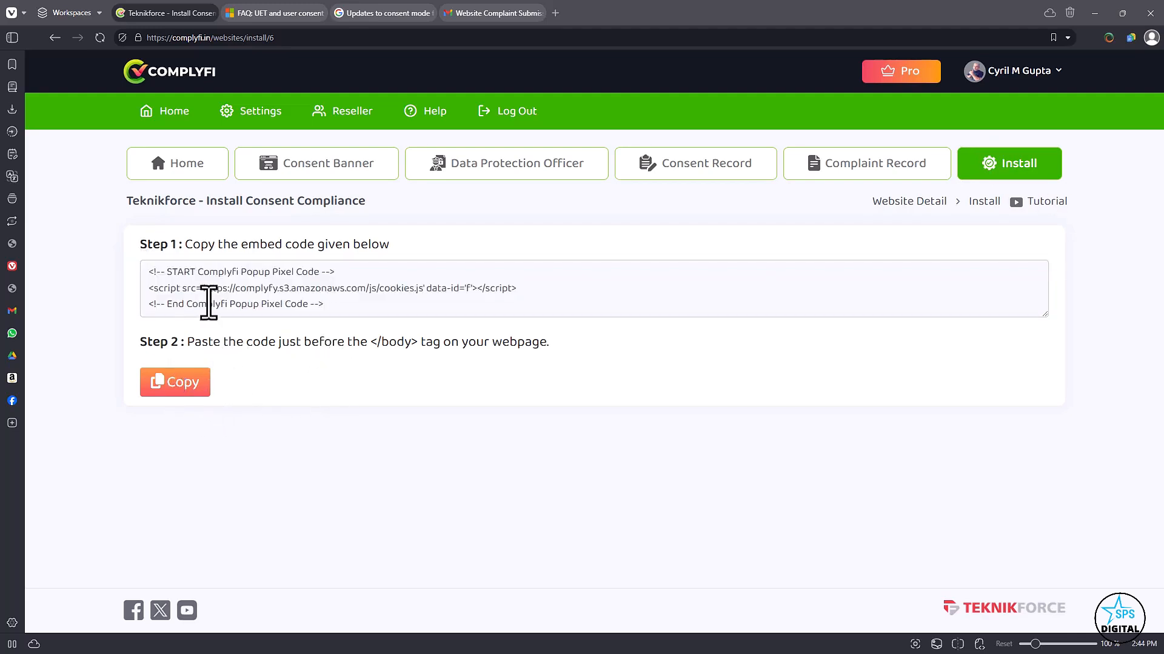
{"action": "left_click", "coordinate": [209, 303]}
{"action": "left_click", "coordinate": [173, 388]}
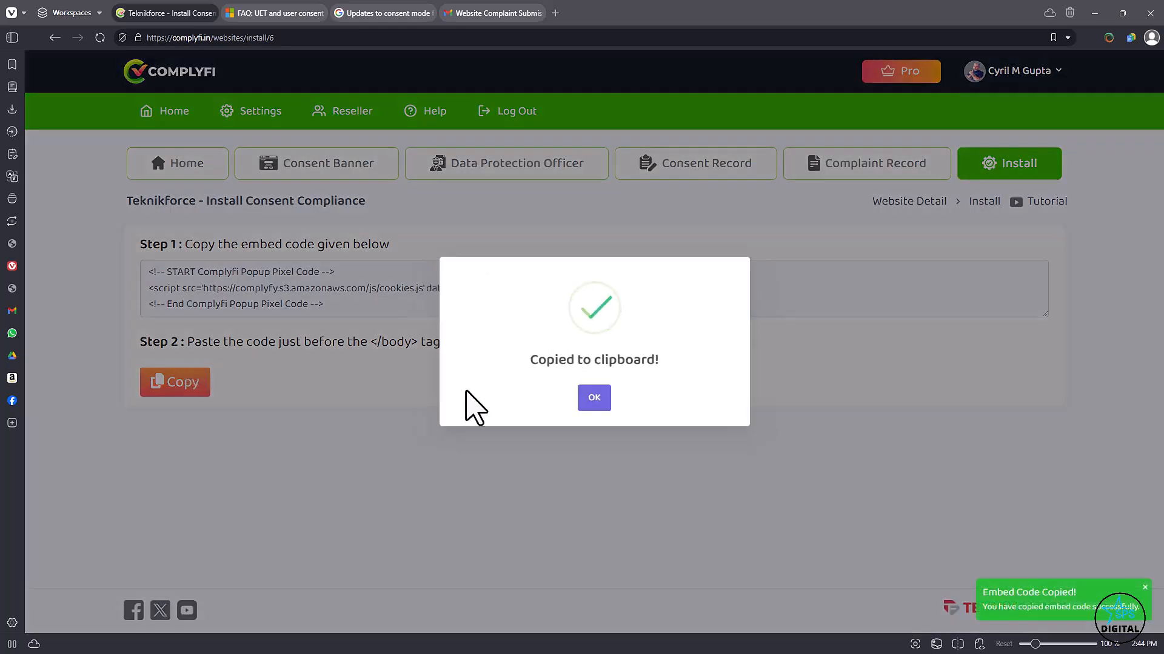
{"action": "left_click", "coordinate": [593, 397]}
{"action": "left_click_drag", "start_coordinate": [280, 342], "coordinate": [553, 388]}
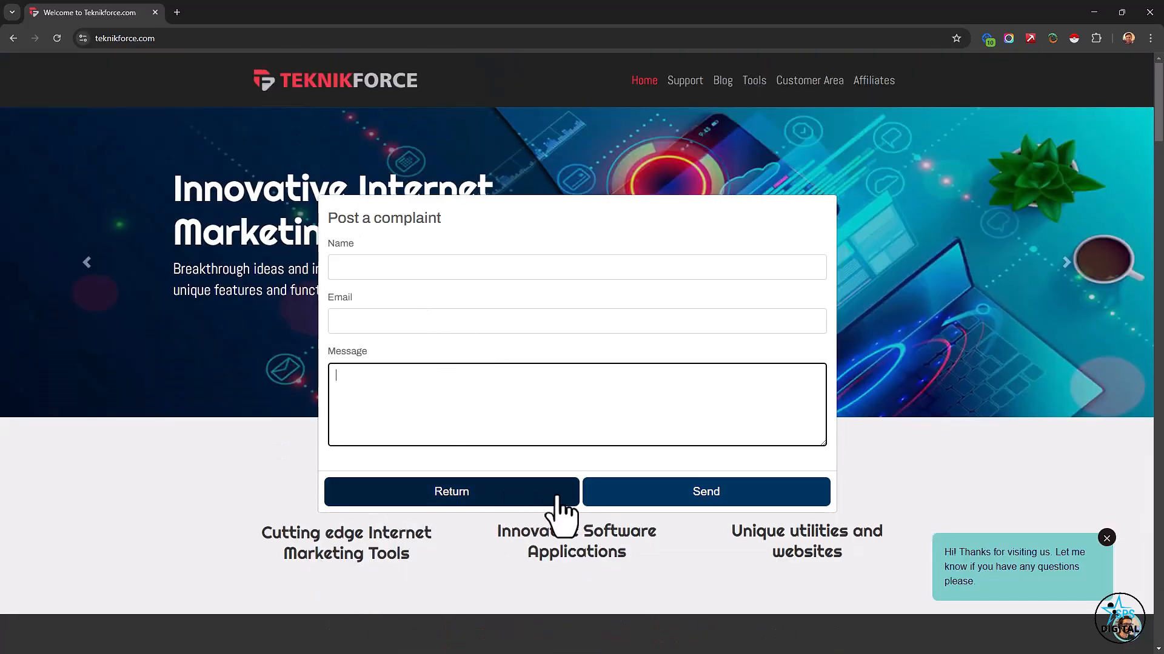
On the Teknikforce website, return from the Post a complaint form to the DPO card and go back to the consent banner.
{"action": "left_click", "coordinate": [650, 500]}
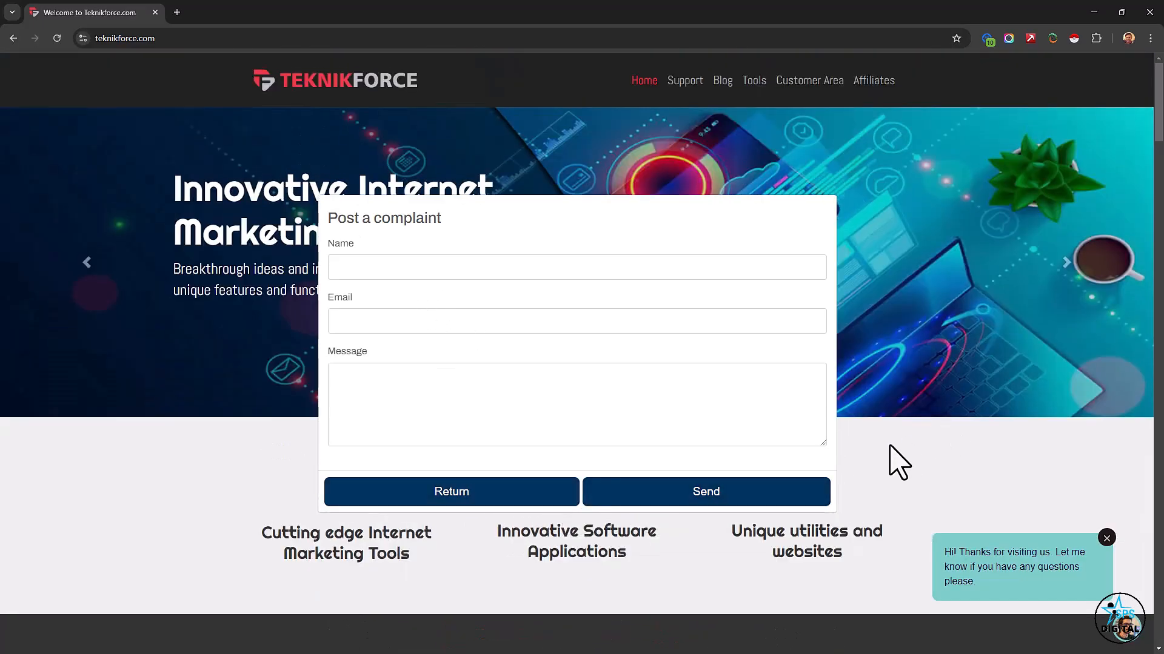
{"action": "left_click", "coordinate": [544, 502]}
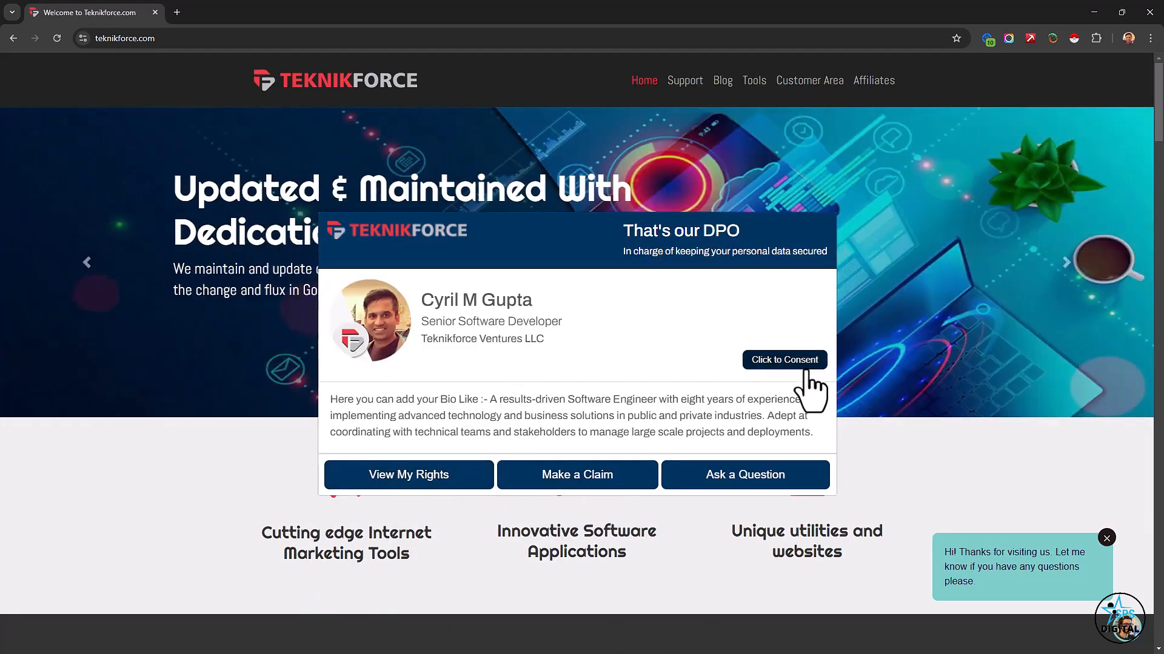
{"action": "left_click", "coordinate": [805, 366]}
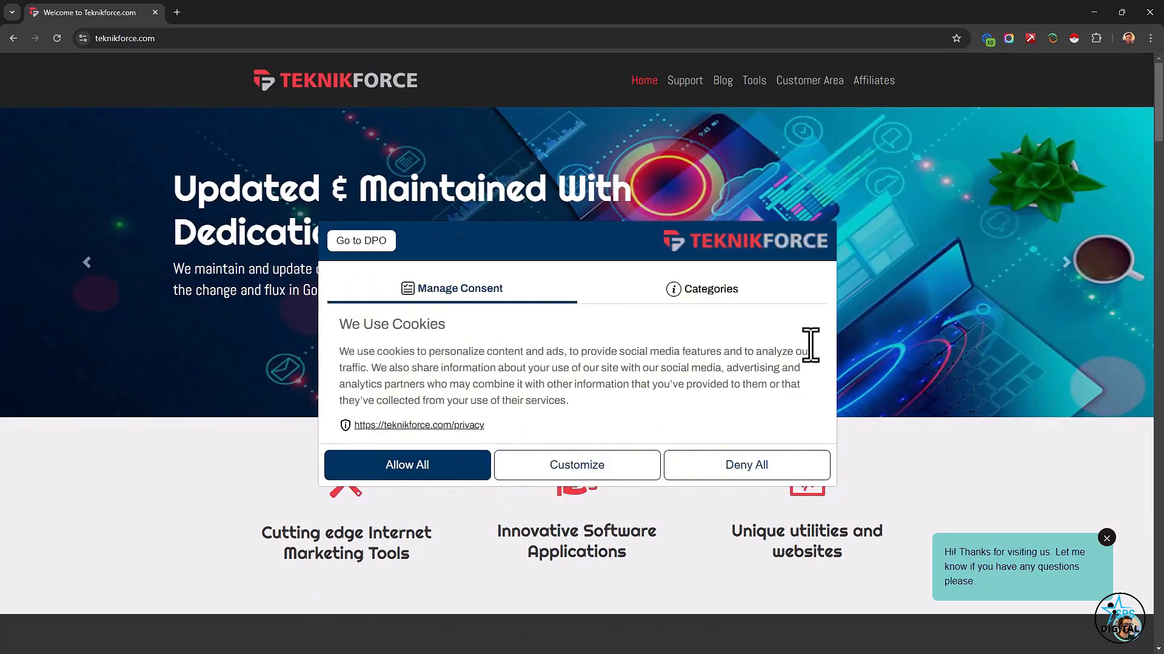